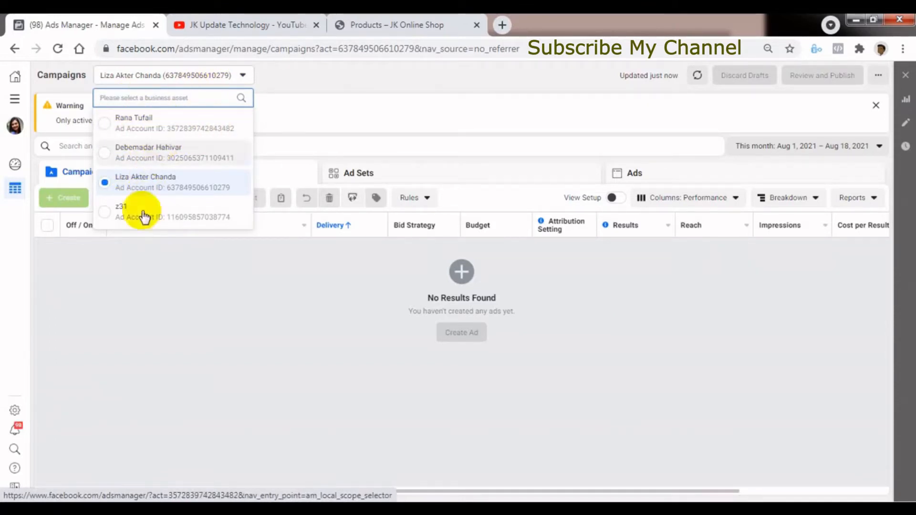
Open the payment settings of the current ad account and review its balance, payment methods, spending limit and business info.
click(219, 319)
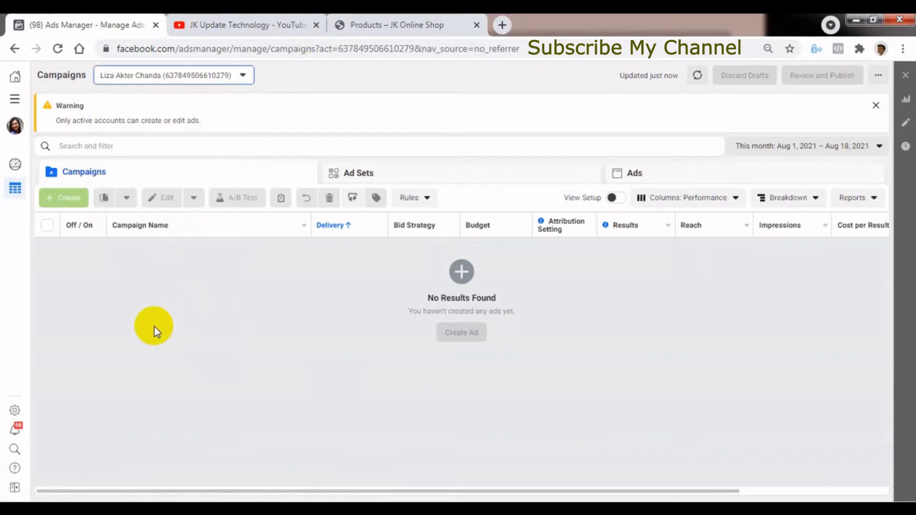
click(15, 103)
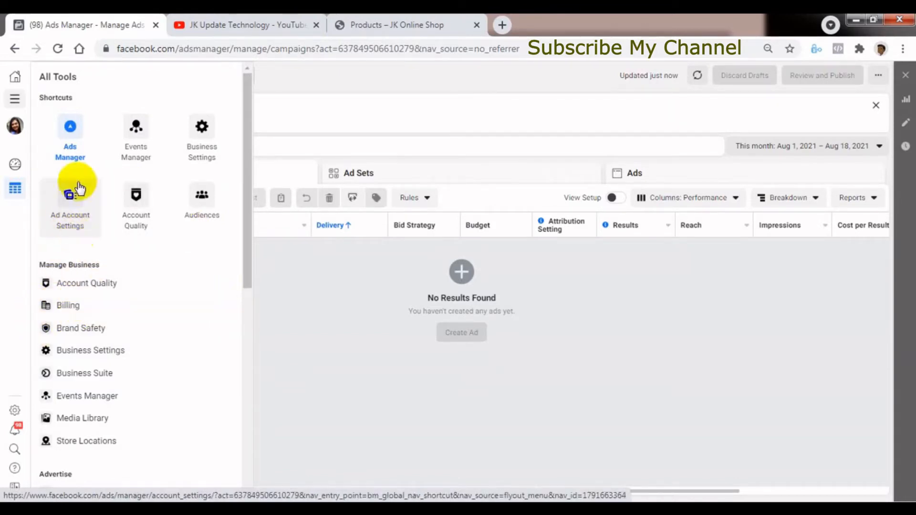
click(79, 228)
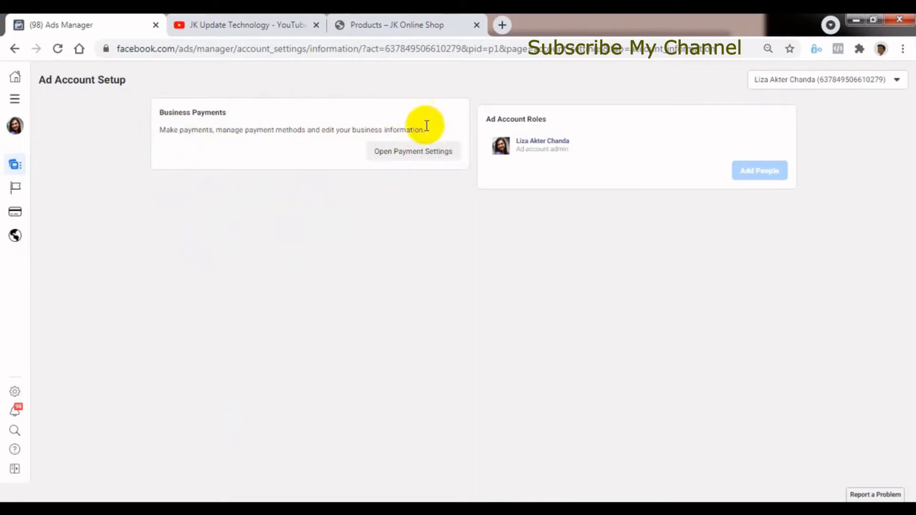
click(408, 155)
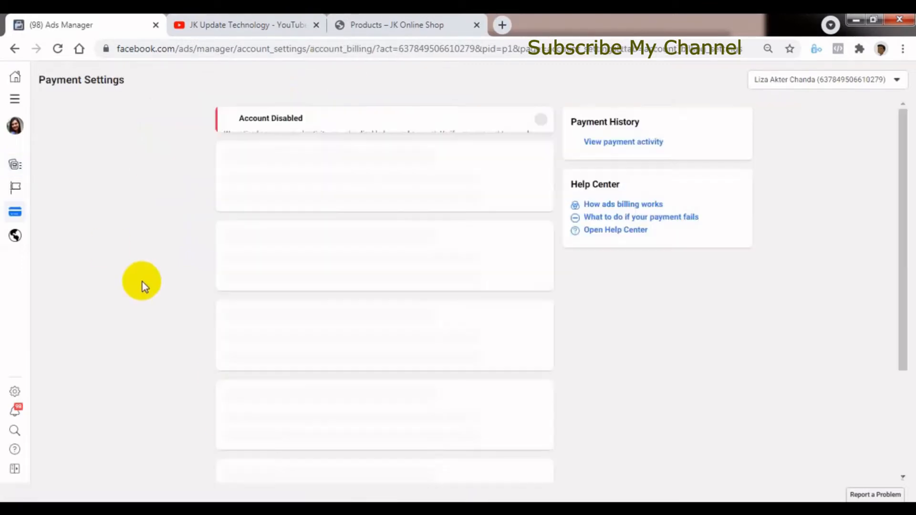
drag(903, 292, 900, 316)
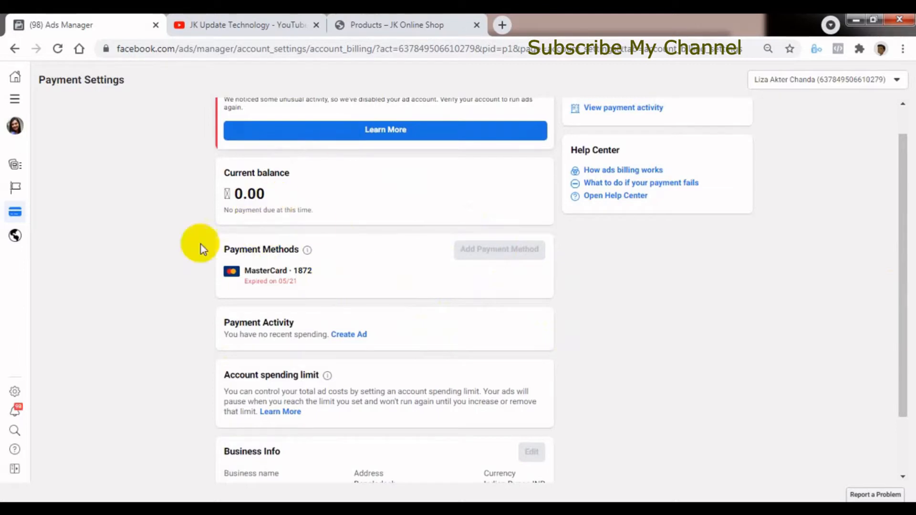
drag(894, 352, 889, 403)
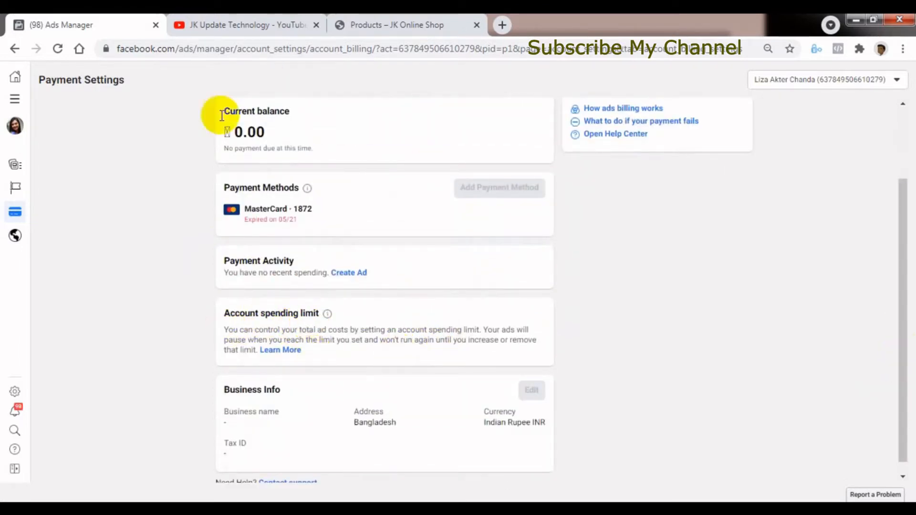
drag(900, 332, 853, 280)
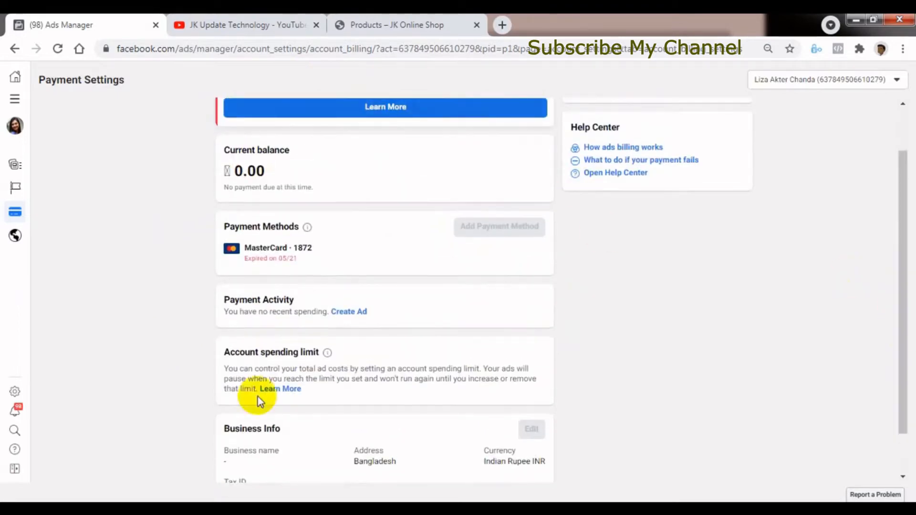
Switch to the JK Update Technology channel on YouTube and look through its uploaded videos.
click(232, 26)
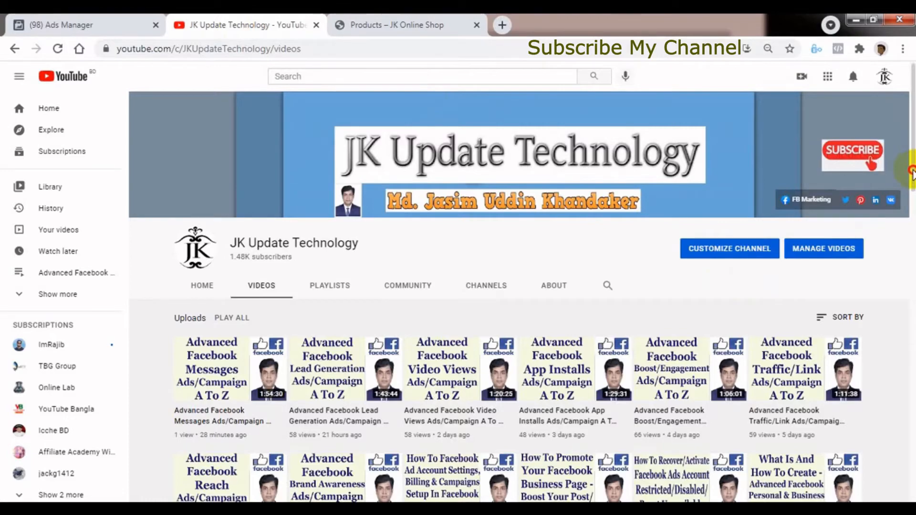
drag(911, 171, 910, 230)
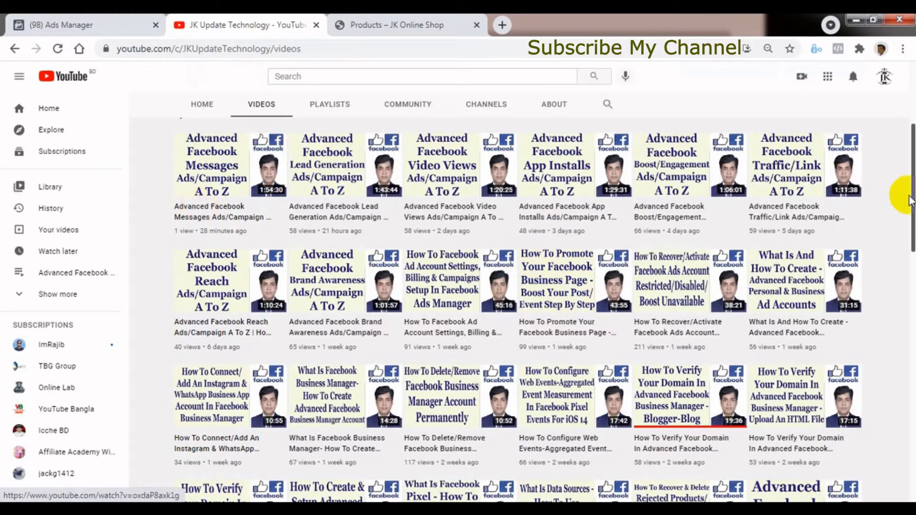
scroll(900, 185, up, 2)
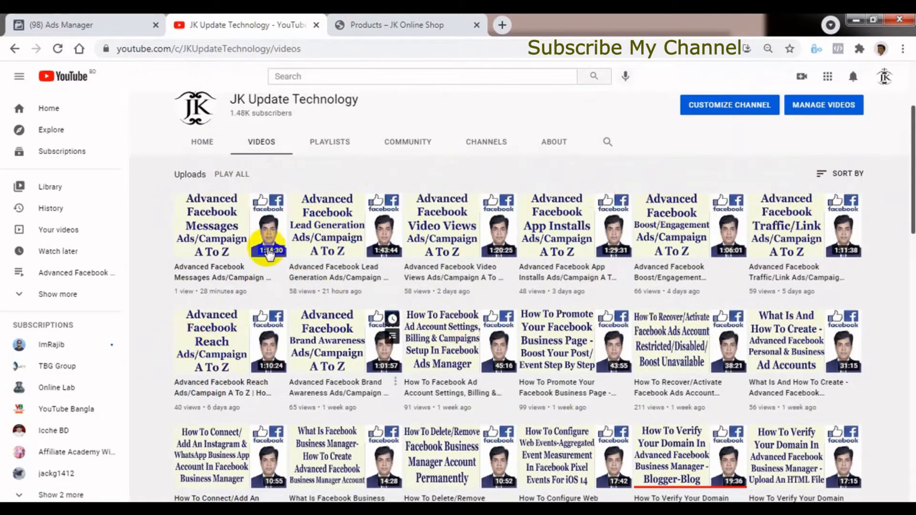
drag(909, 219, 909, 190)
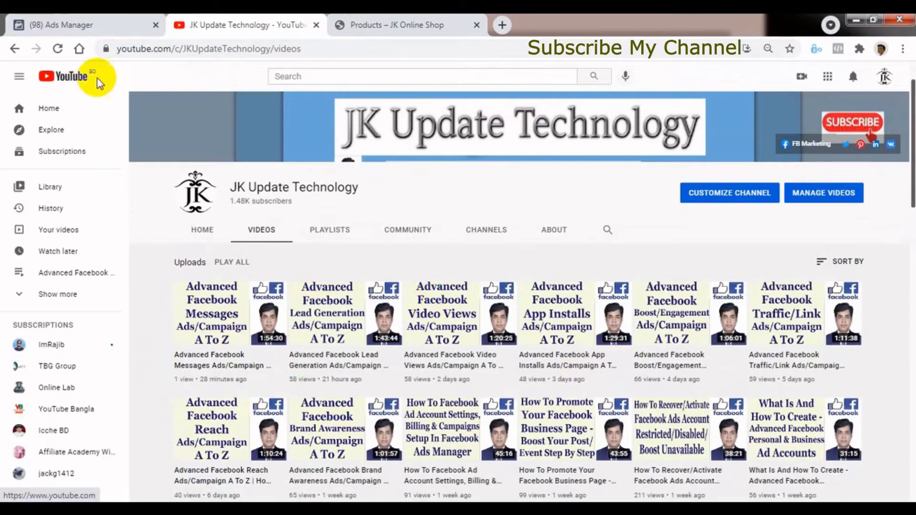
Go from the payment settings back to the ad account's campaigns in Ads Manager and dismiss the advertising restriction notice.
click(82, 26)
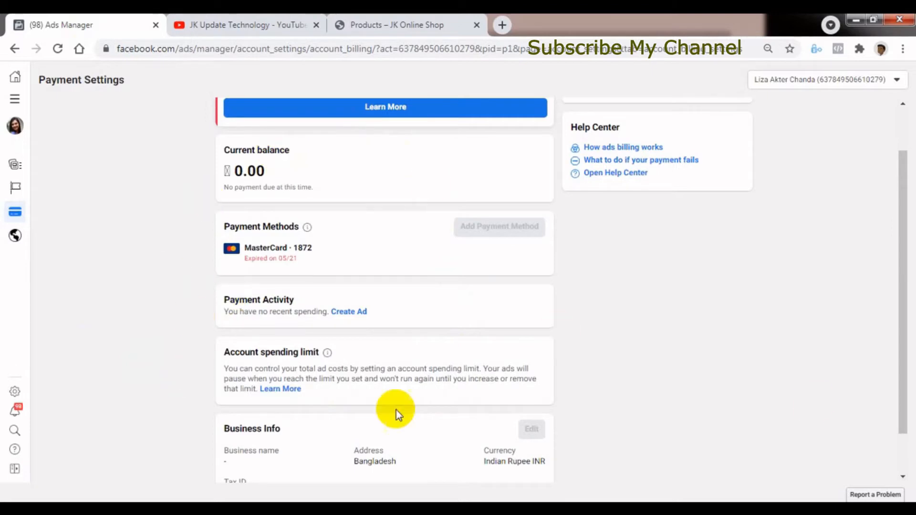
drag(903, 403, 898, 470)
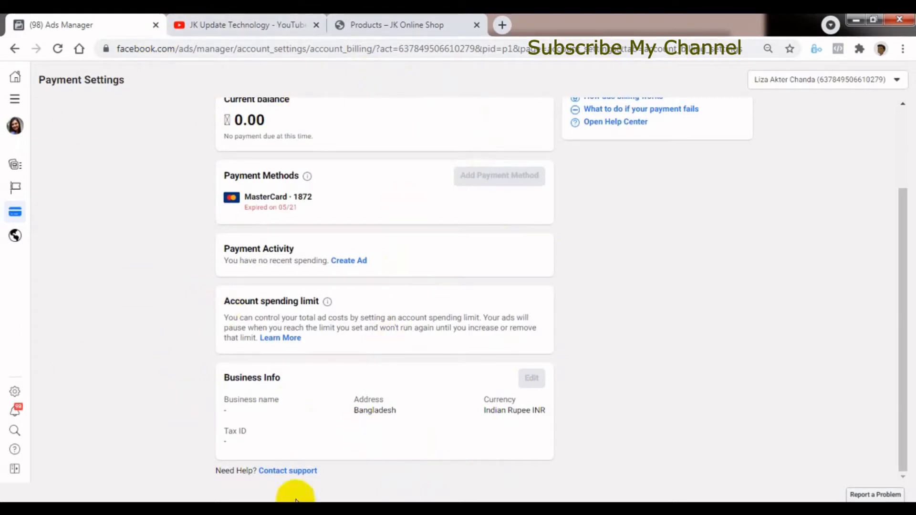
click(15, 103)
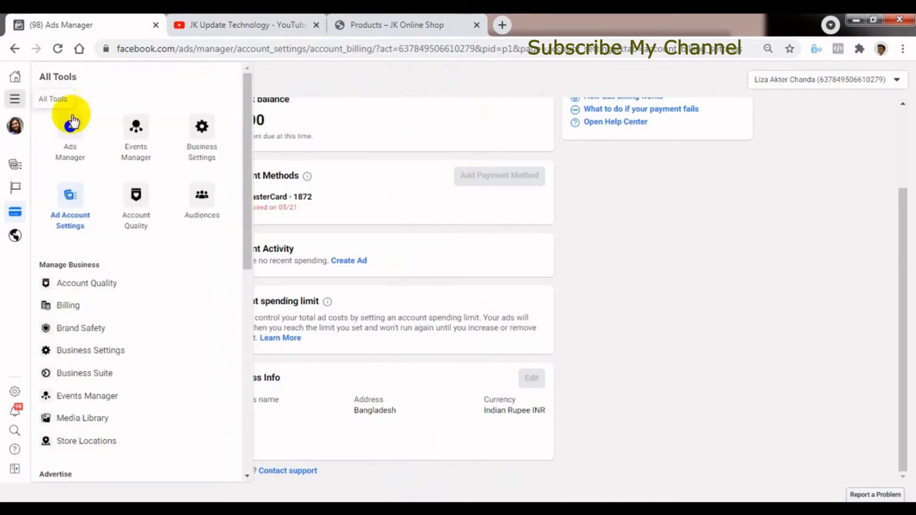
click(65, 150)
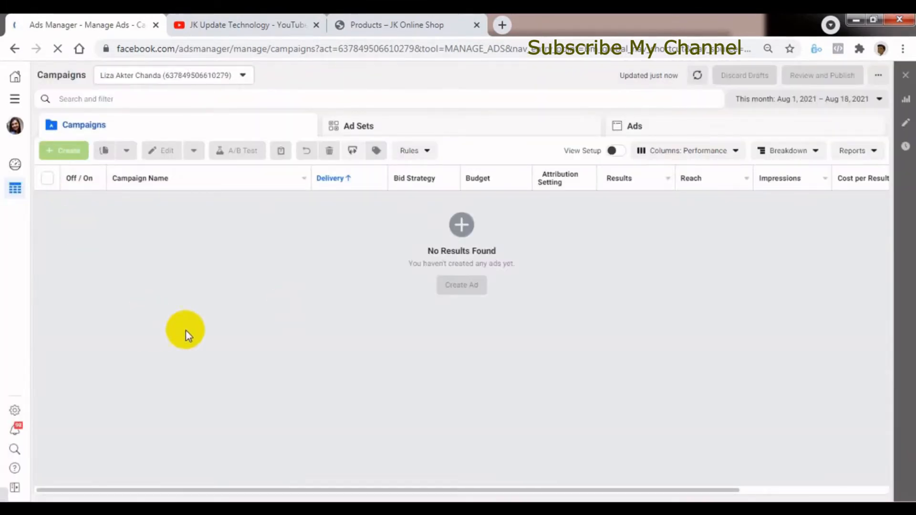
click(180, 75)
click(262, 284)
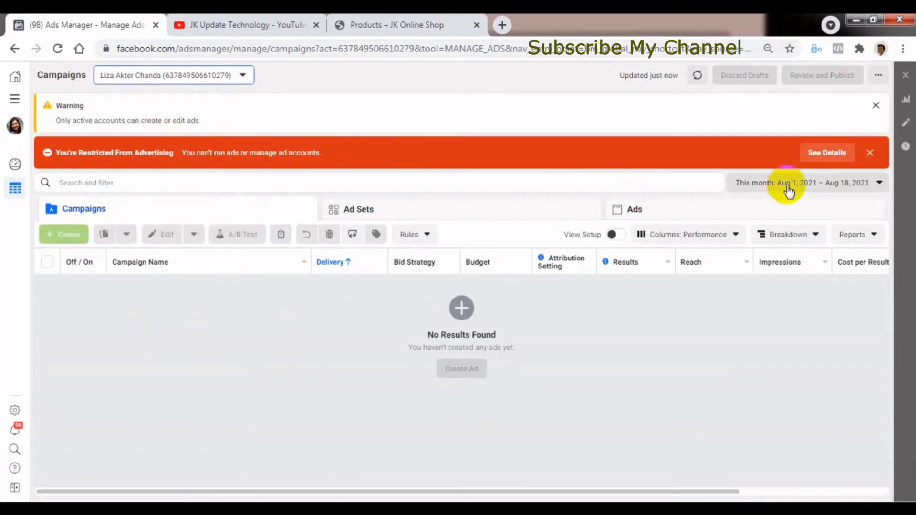
click(868, 153)
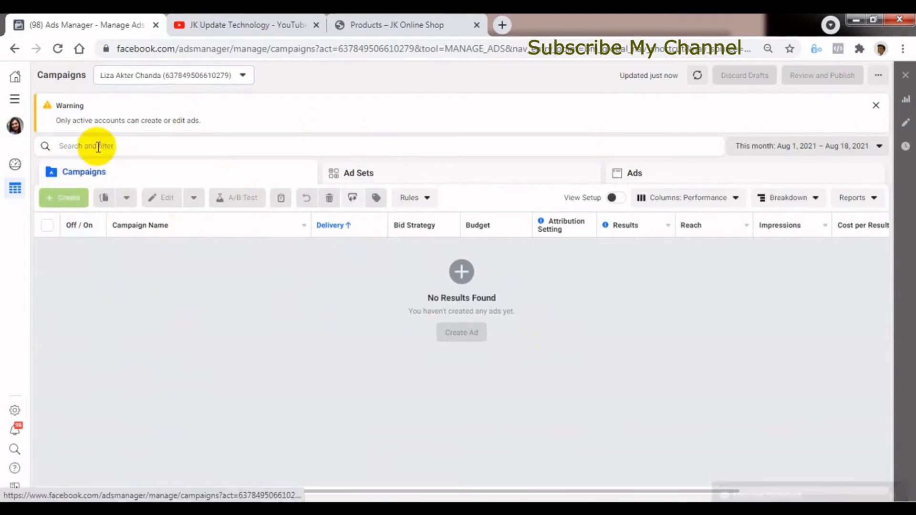
mouse_move(67, 204)
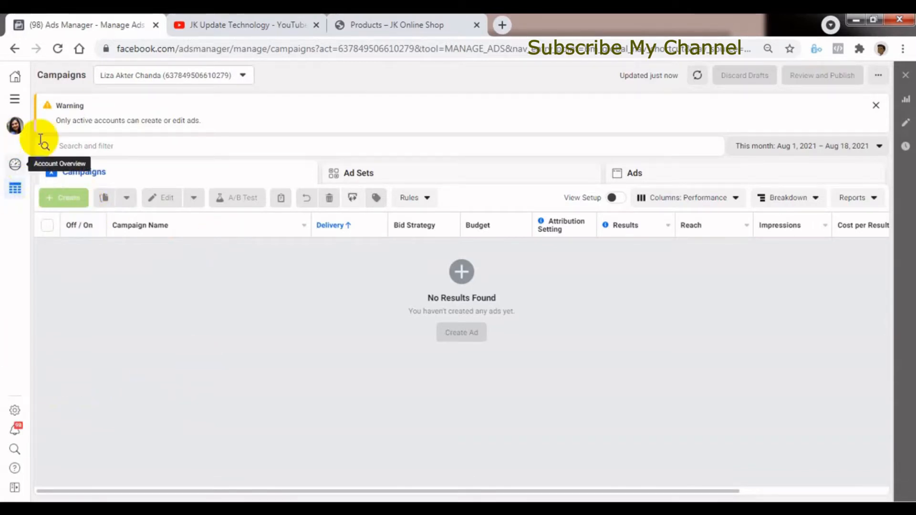
click(15, 165)
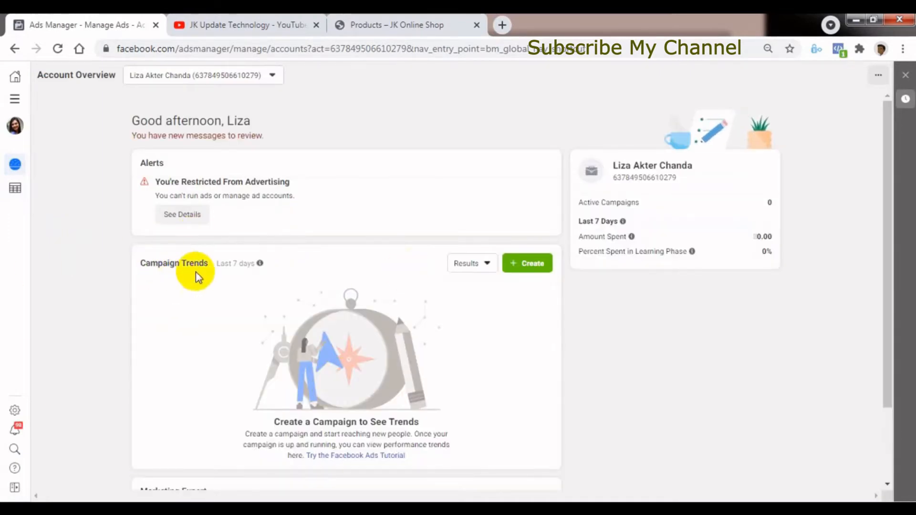
click(533, 267)
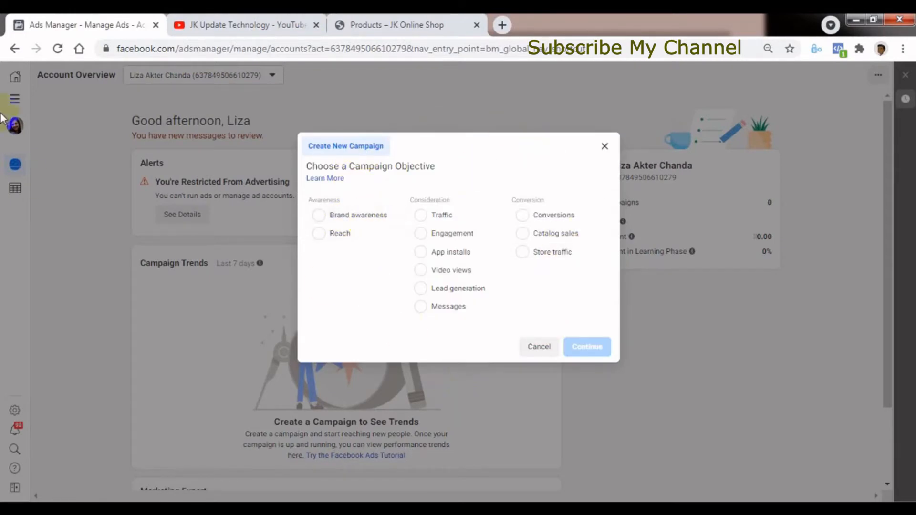
click(604, 146)
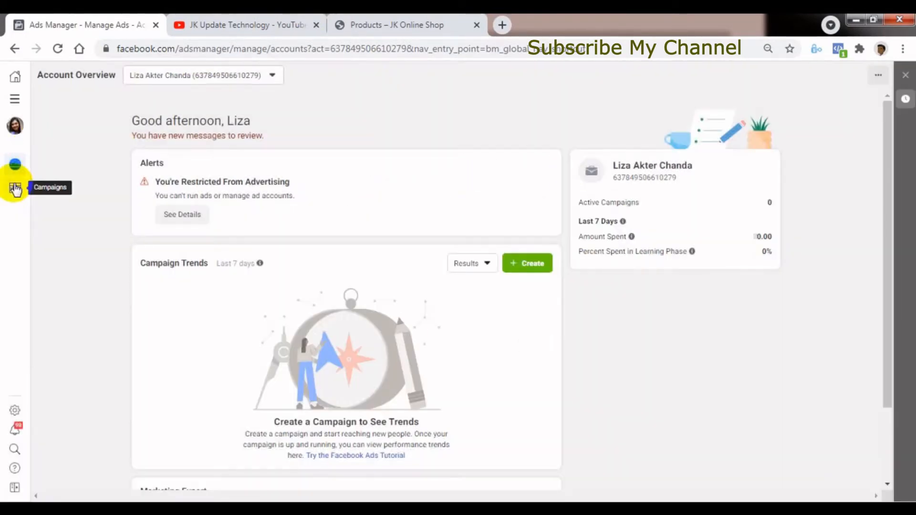
click(16, 189)
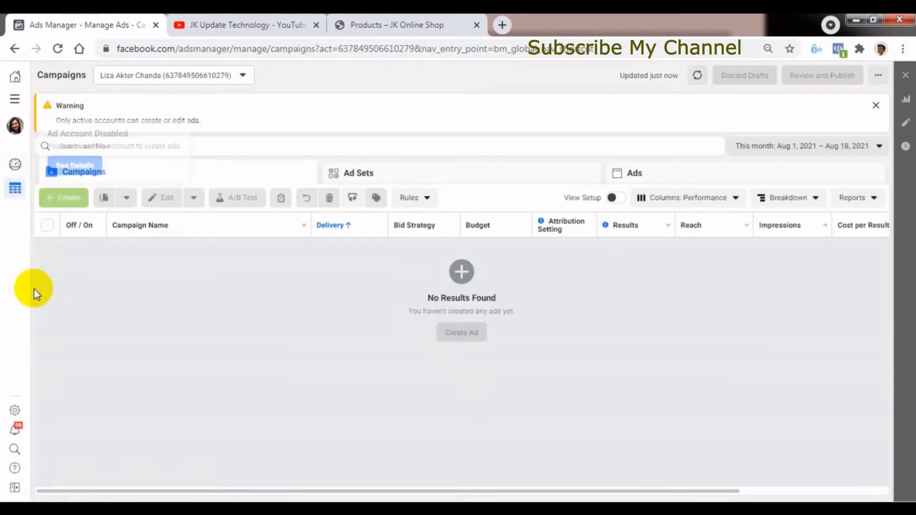
Start creating a new campaign from the ad account's Account Overview page.
click(15, 164)
click(506, 267)
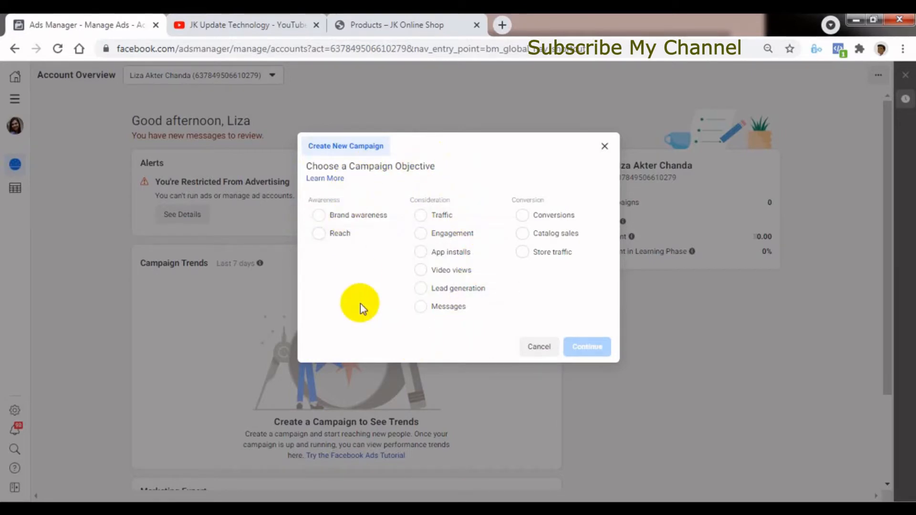
Switch to the JK Update Technology channel's videos page on YouTube.
click(250, 26)
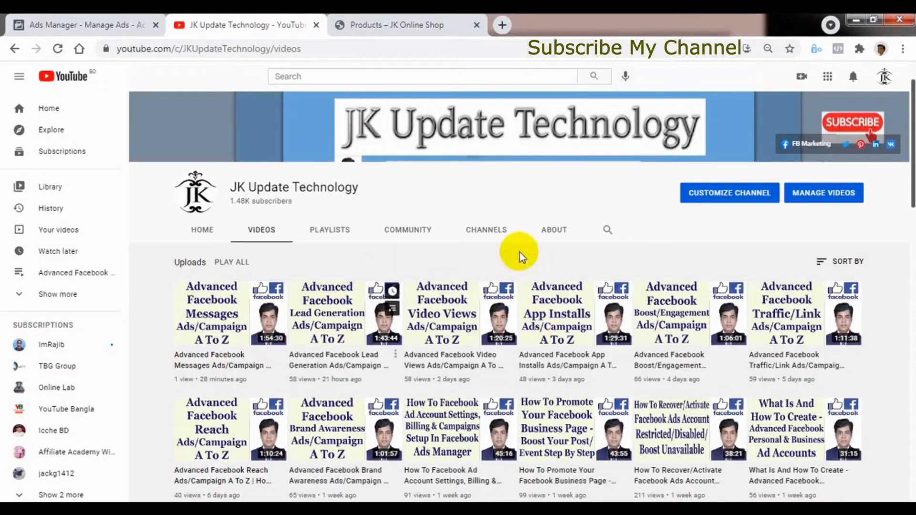
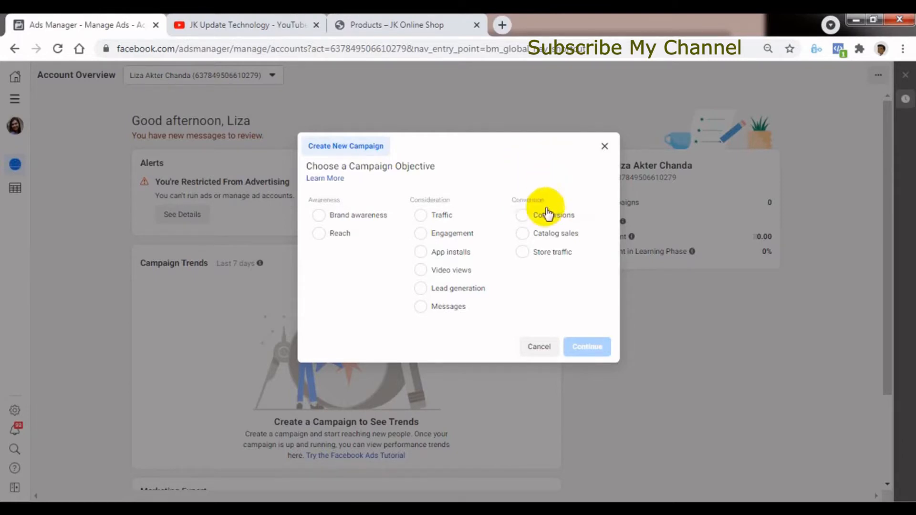
Choose Conversions as the new campaign's objective and expand the optional campaign naming section.
click(524, 214)
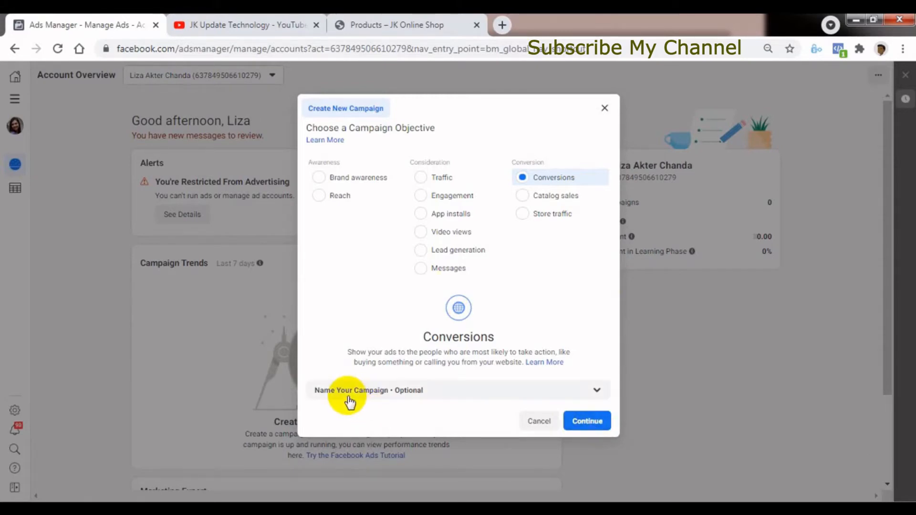
click(597, 394)
drag(615, 347, 611, 446)
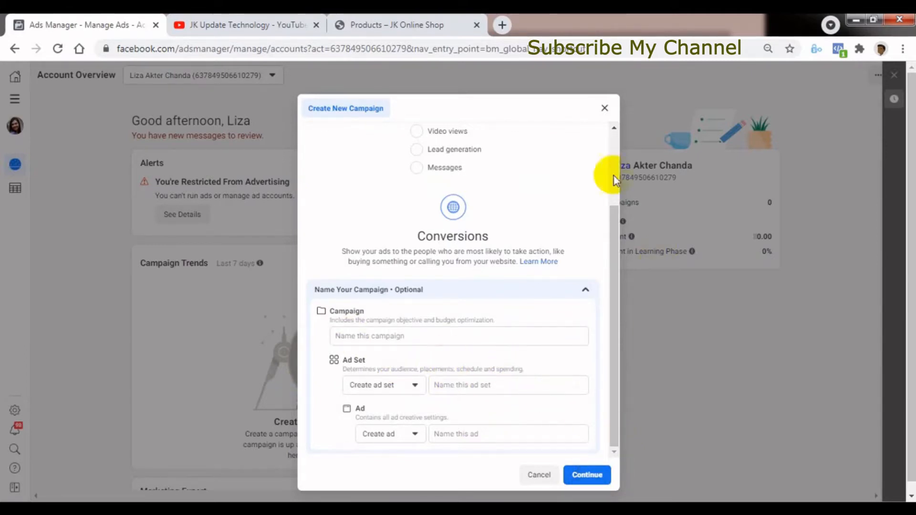
drag(615, 245, 614, 188)
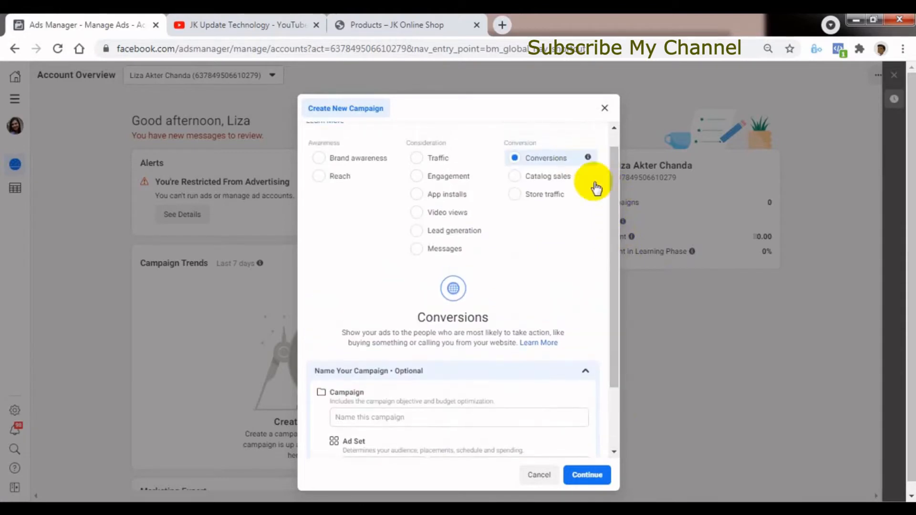
scroll(620, 328, down, 2)
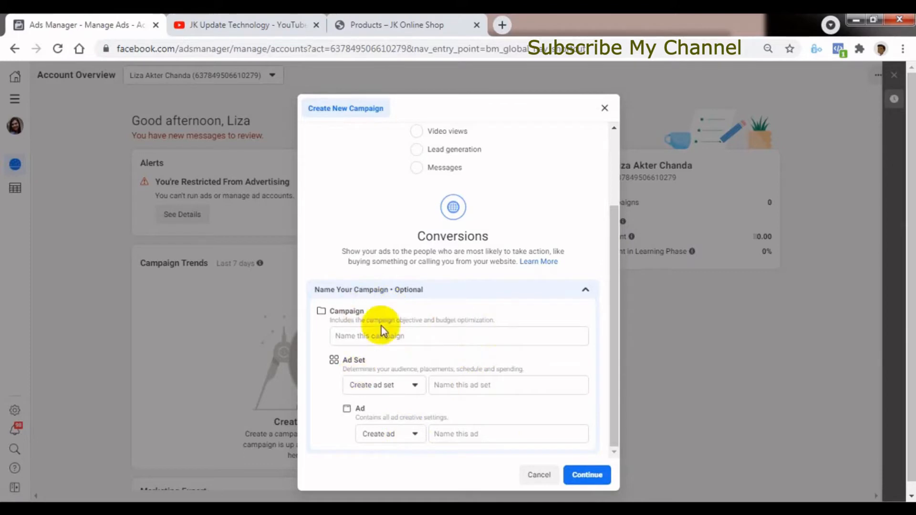
Name the campaign "conversions usd 80 pixel hbonline".
click(364, 335)
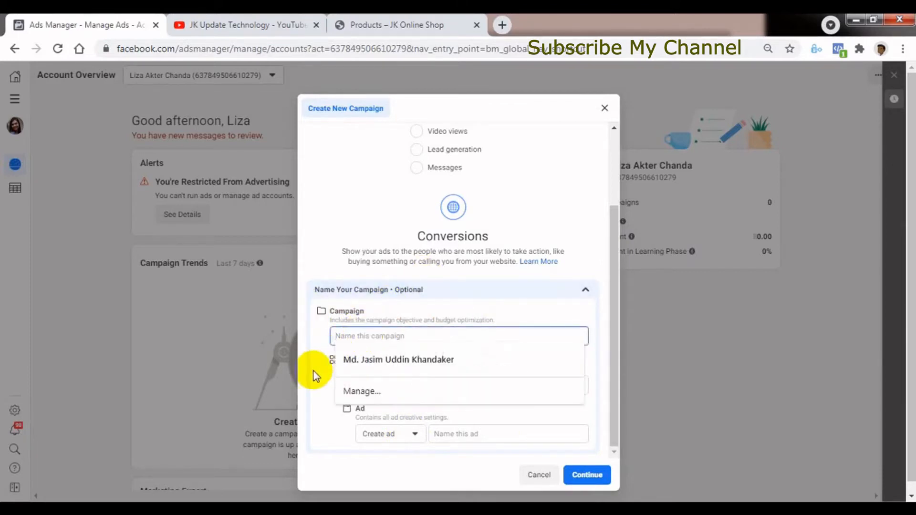
text(c)
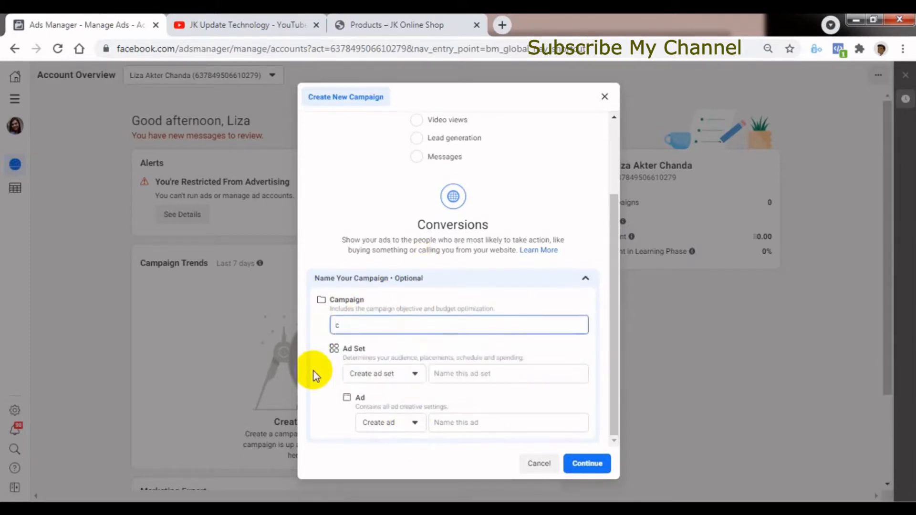
key(BackSpace)
text(conversions)
text(usd)
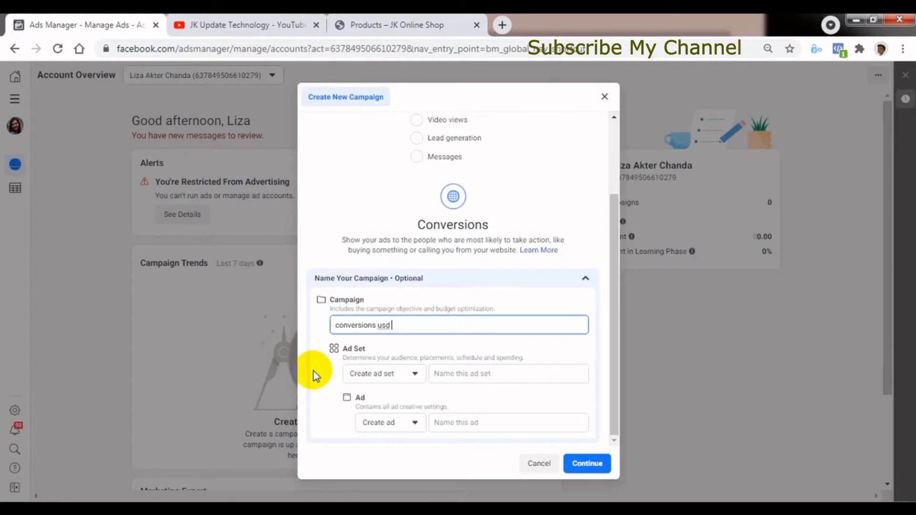
text( 80)
text(p)
text(ix)
text(el)
text(w)
key(BackSpace)
text(hbonline)
key(Right)
key(Right)
key(Right)
key(Right)
key(Right)
key(Right)
key(Right)
key(Right)
key(Right)
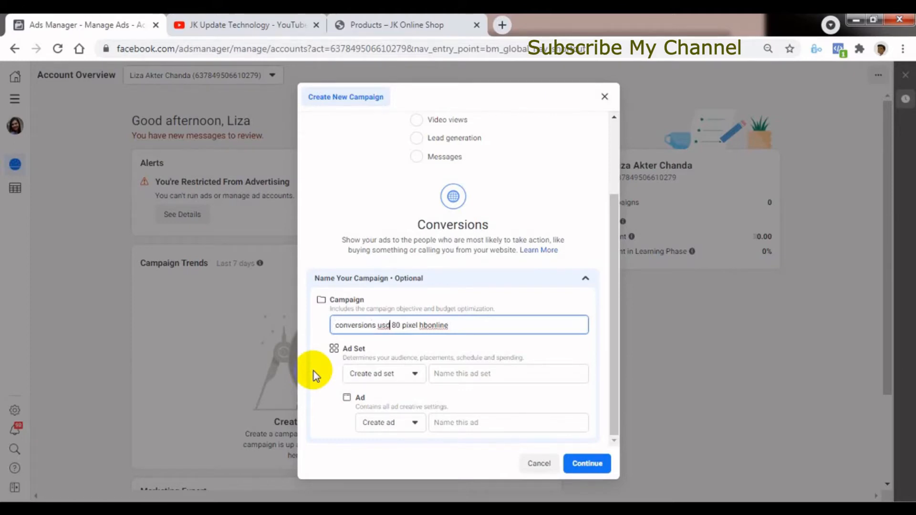
key(Right)
key(Right)
key(Right)
key(Right)
key(Right)
key(Right)
key(Right)
key(Right)
key(Right)
key(Right)
key(Right)
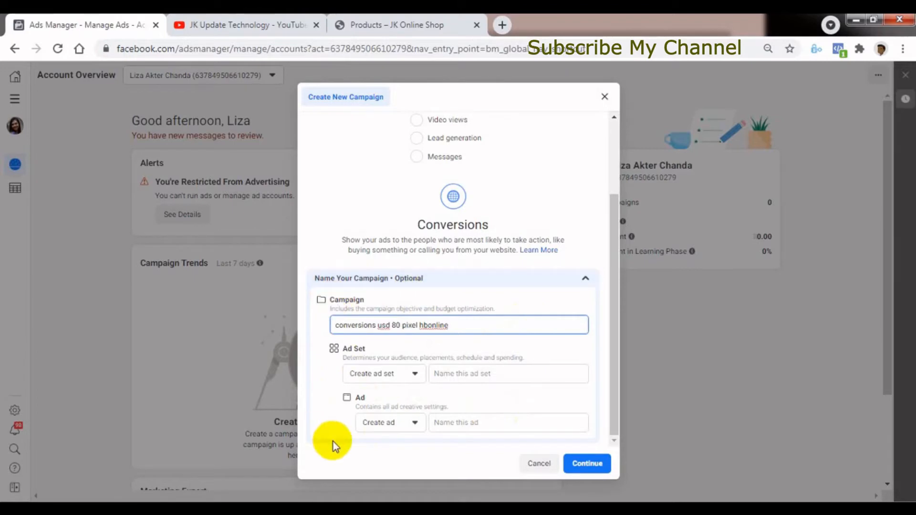
Copy the campaign name into the ad set and ad names, and continue to the campaign's edit page.
click(448, 325)
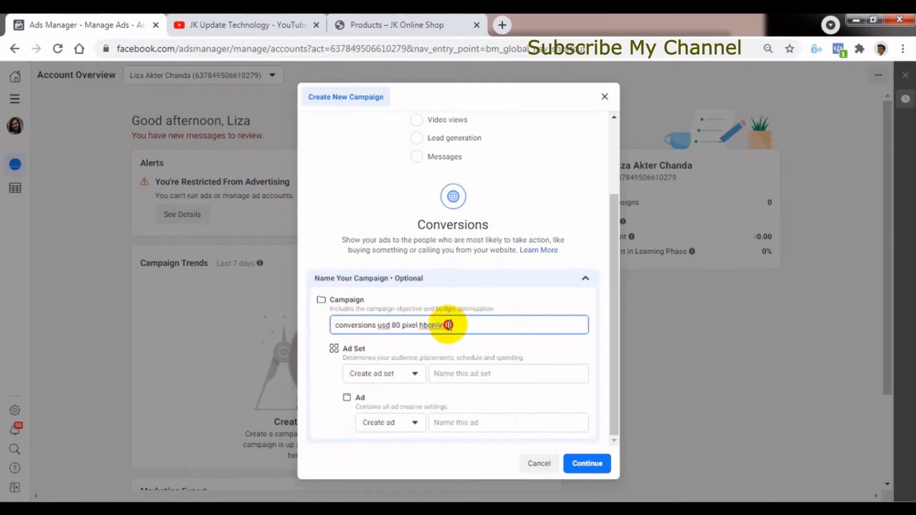
drag(449, 325, 339, 323)
right_click(375, 328)
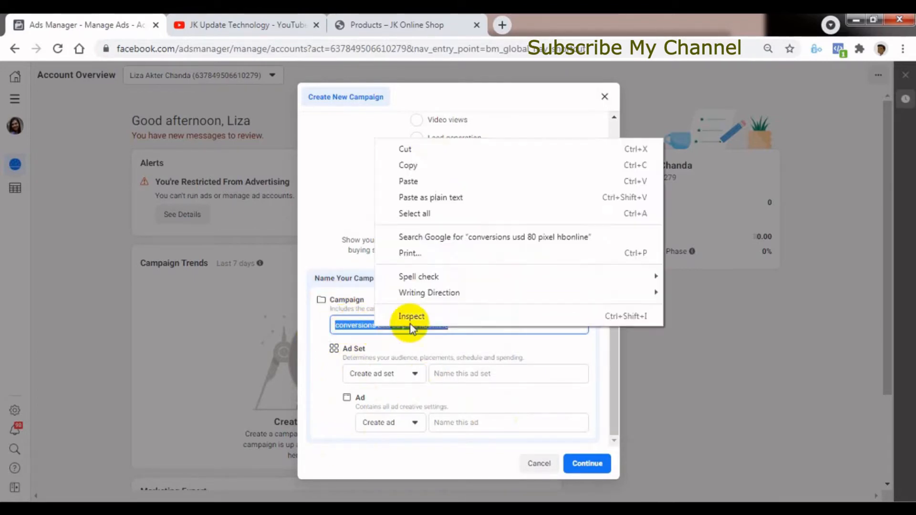
click(435, 167)
click(474, 373)
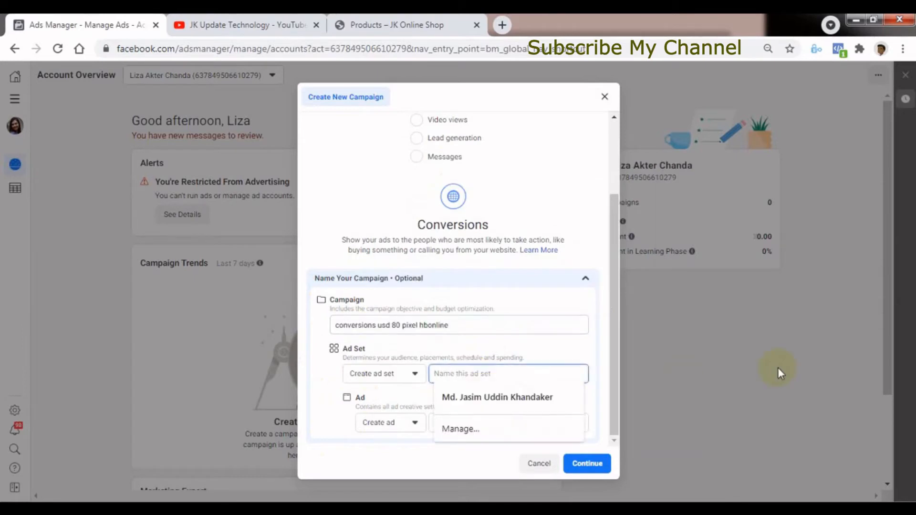
key(ctrl+v)
click(422, 425)
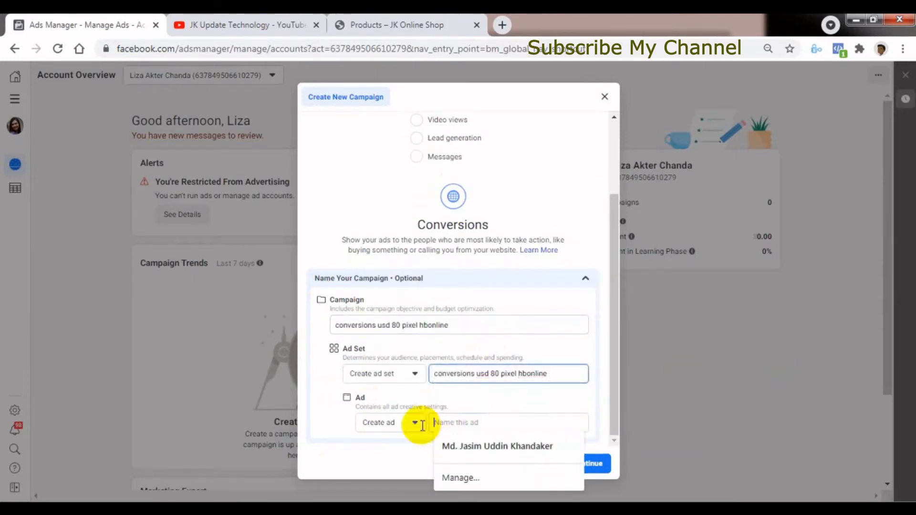
key(ctrl+v)
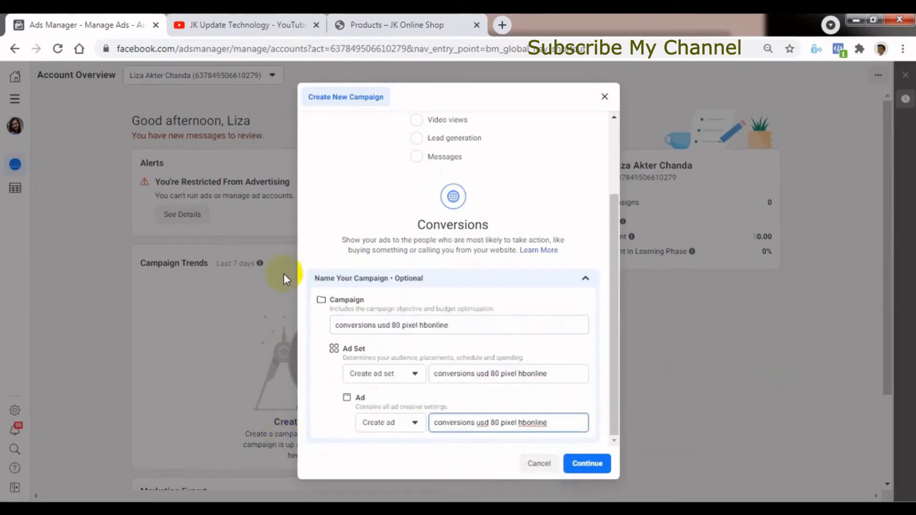
click(425, 461)
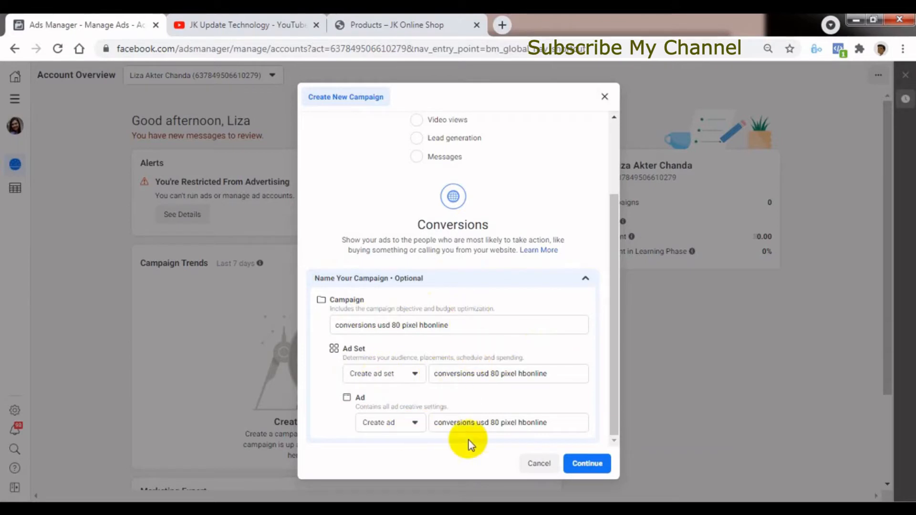
click(590, 462)
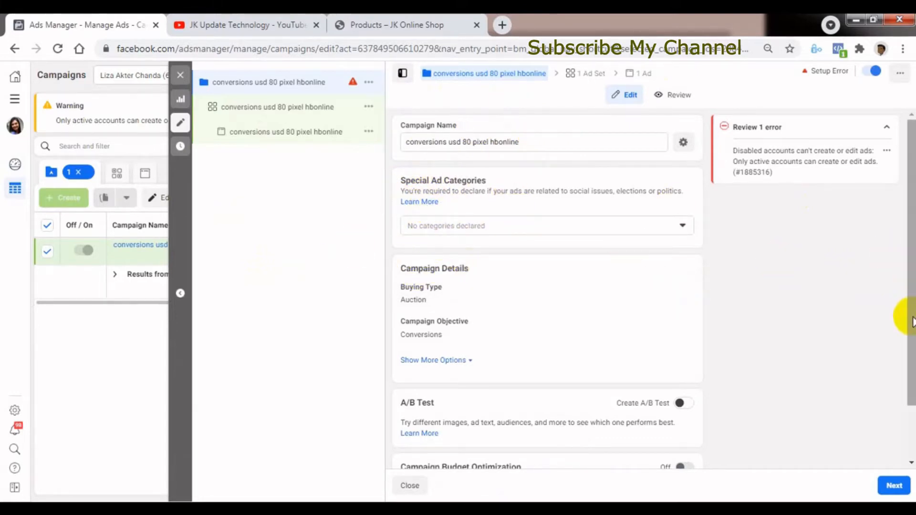
Look over the new campaign's settings and the JK Update Technology videos page on YouTube, ending back in Ads Manager.
drag(907, 318, 909, 361)
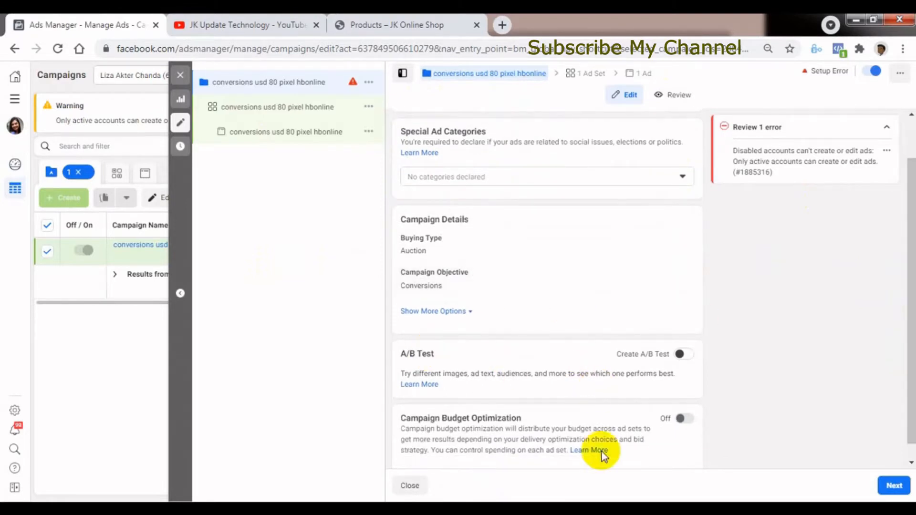
drag(906, 420, 901, 370)
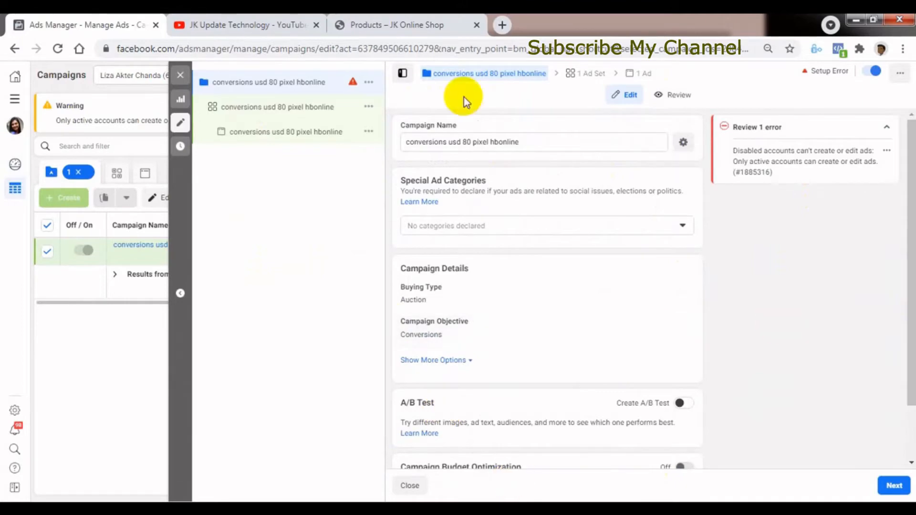
click(237, 24)
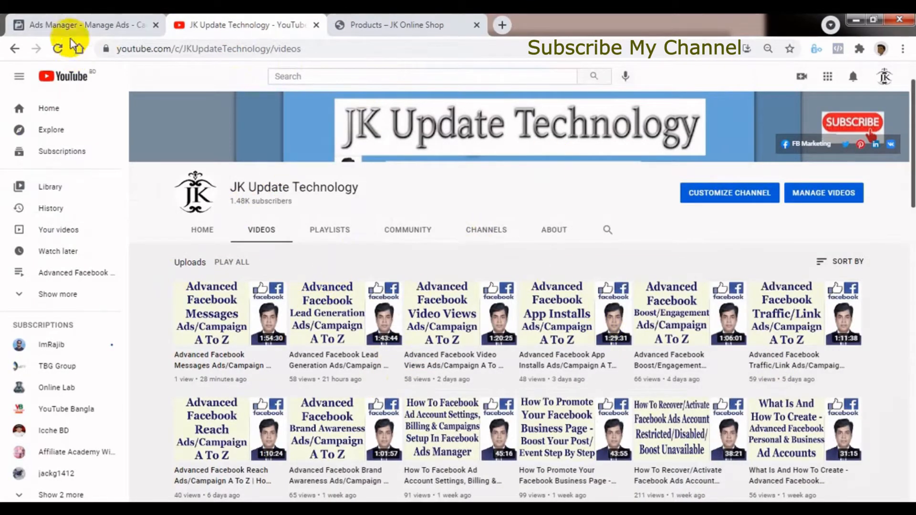
click(71, 24)
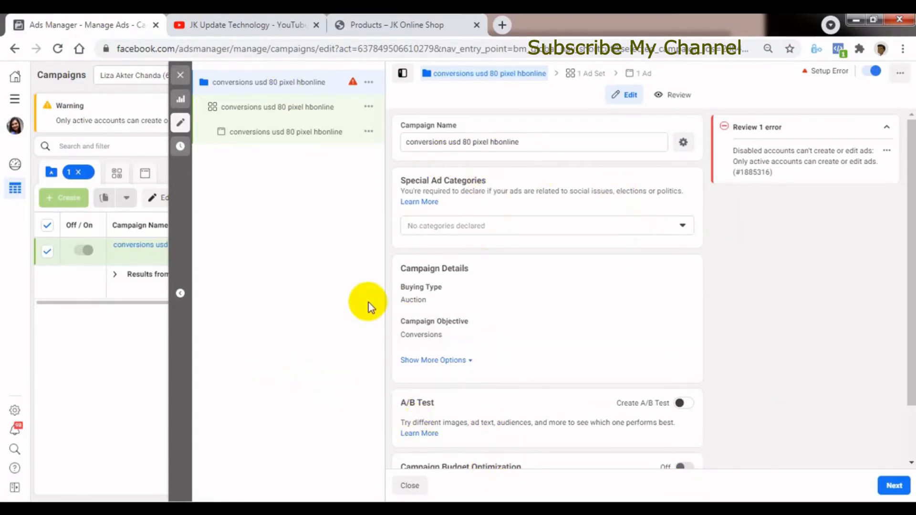
click(215, 19)
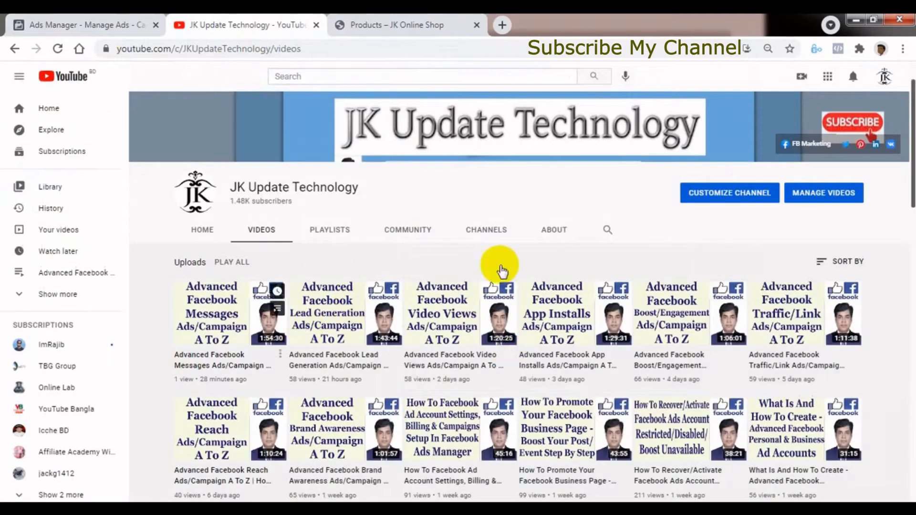
click(86, 25)
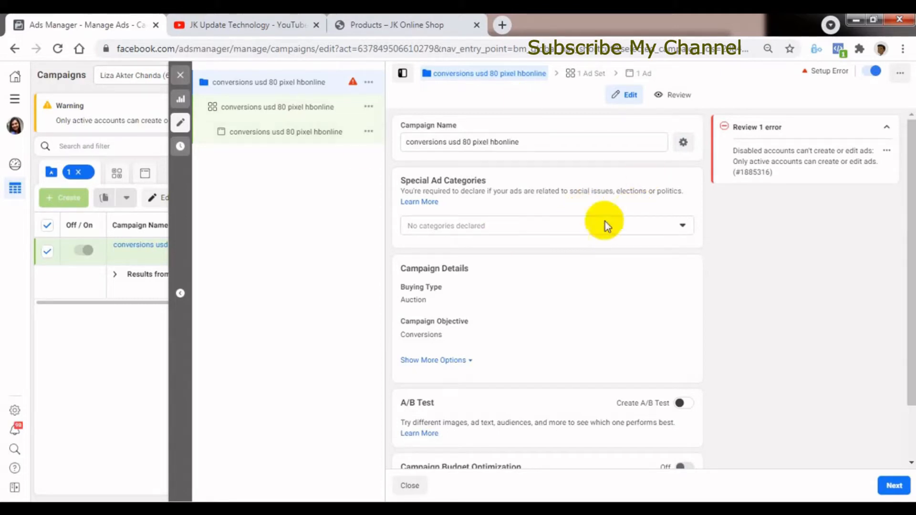
Check the available Special Ad Categories for the campaign without declaring any.
click(492, 226)
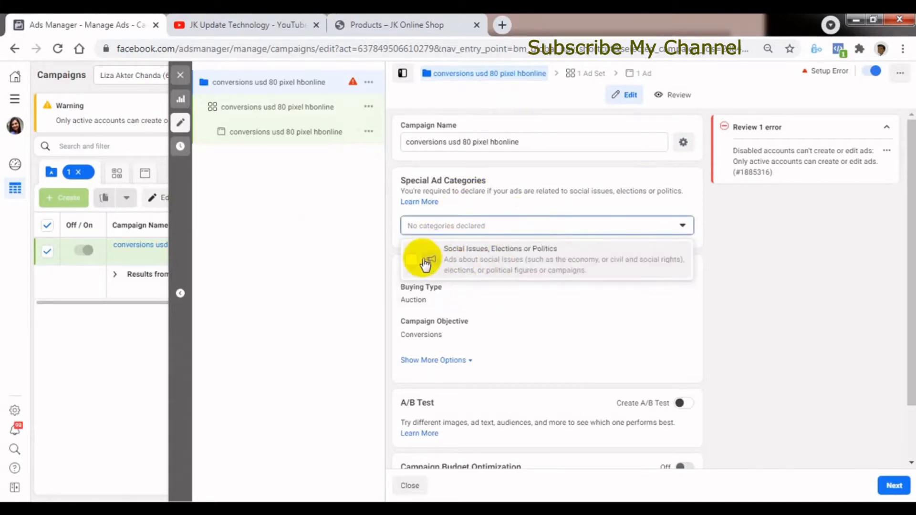
click(418, 223)
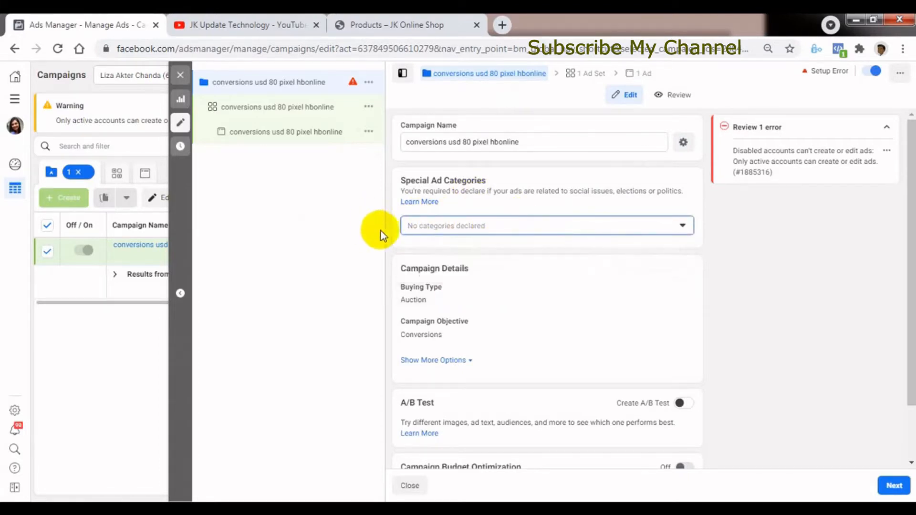
click(509, 233)
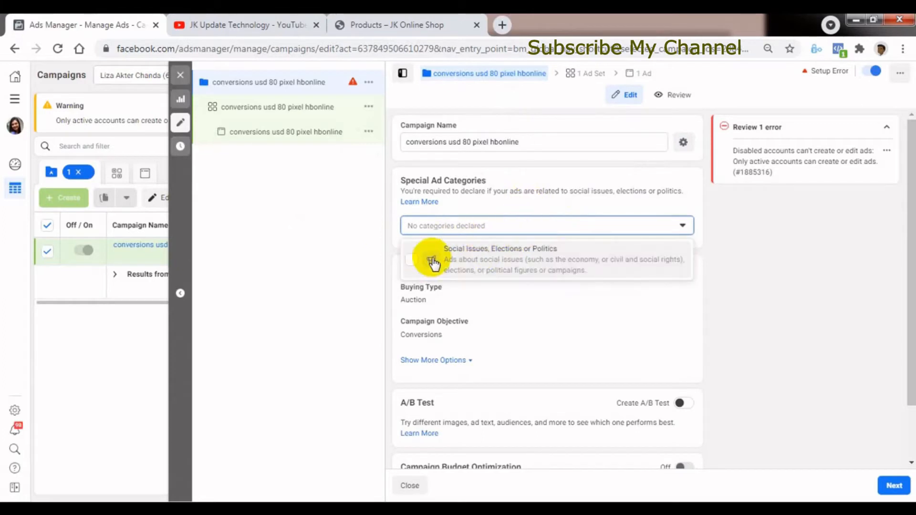
click(367, 219)
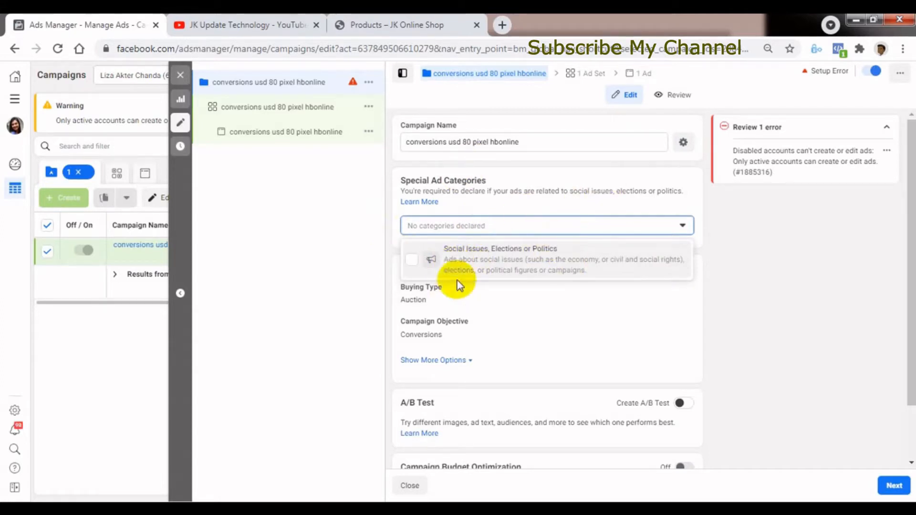
click(358, 248)
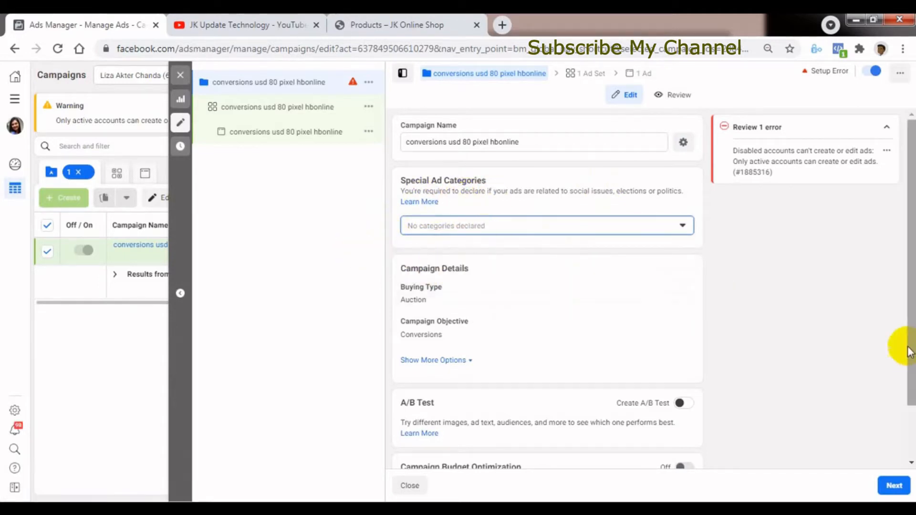
Open the campaign's Buying Type for editing and view its options, keeping Auction.
drag(908, 360, 910, 397)
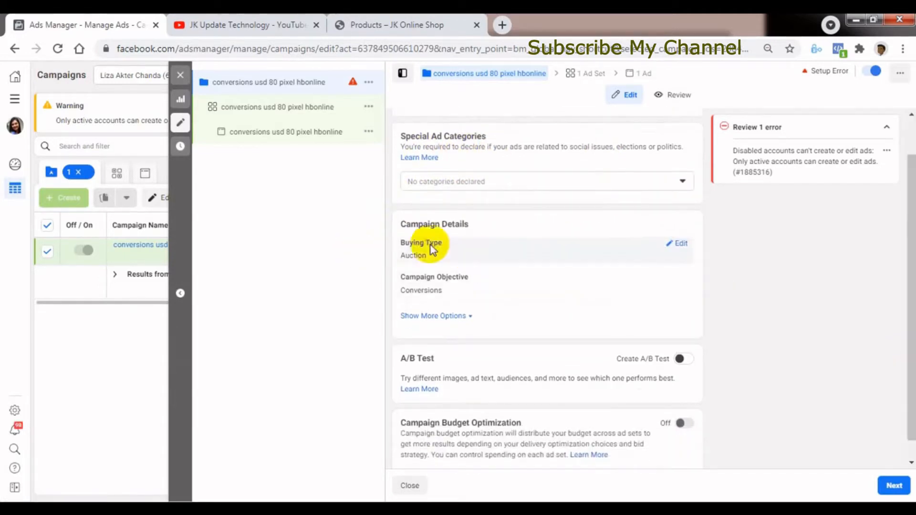
click(677, 244)
click(453, 267)
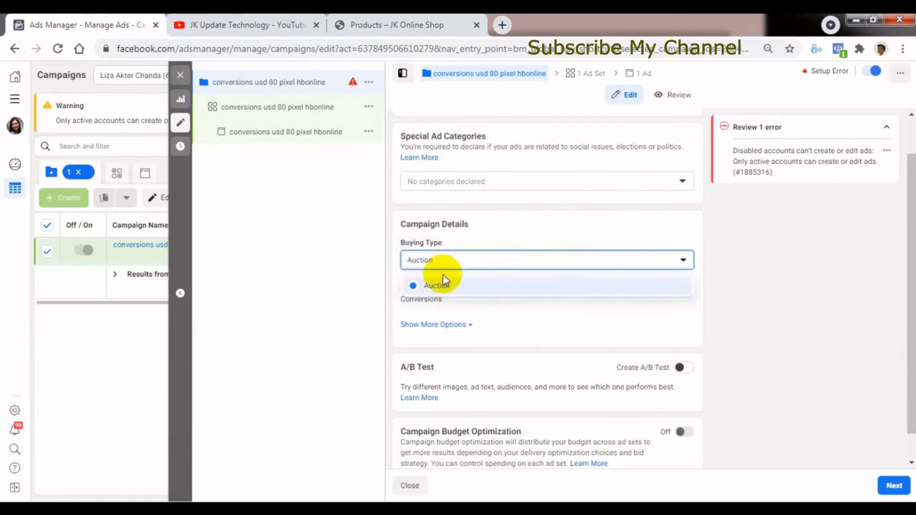
click(371, 275)
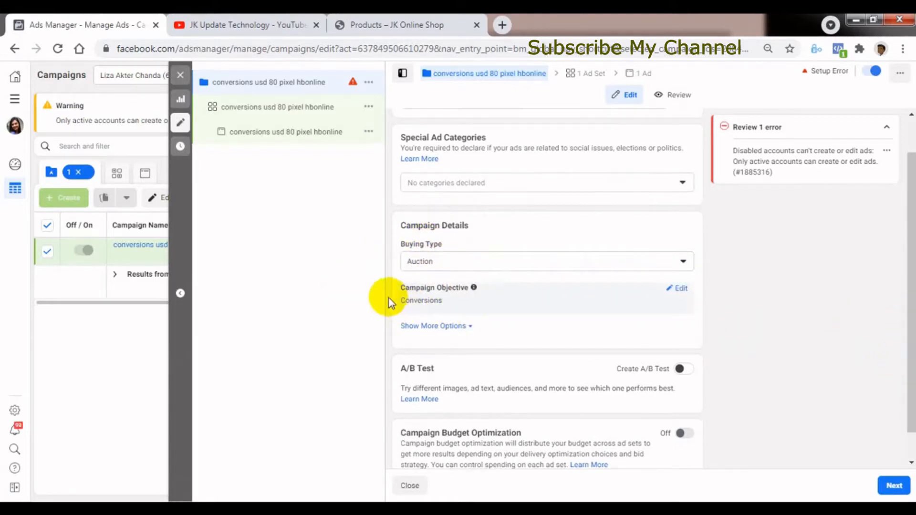
Open the Campaign Objective for editing, review the objectives with Conversions kept, and show the additional campaign detail options.
drag(906, 357, 905, 383)
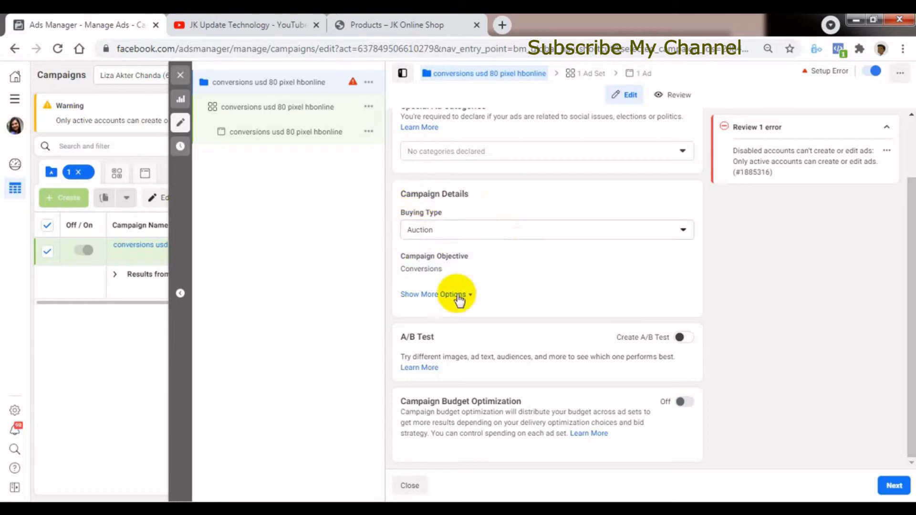
click(678, 257)
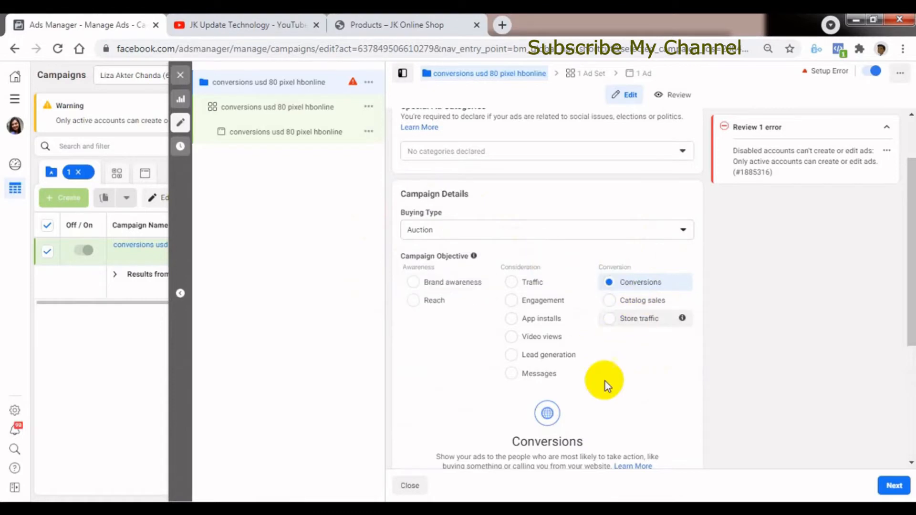
scroll(911, 352, down, 2)
scroll(910, 352, down, 2)
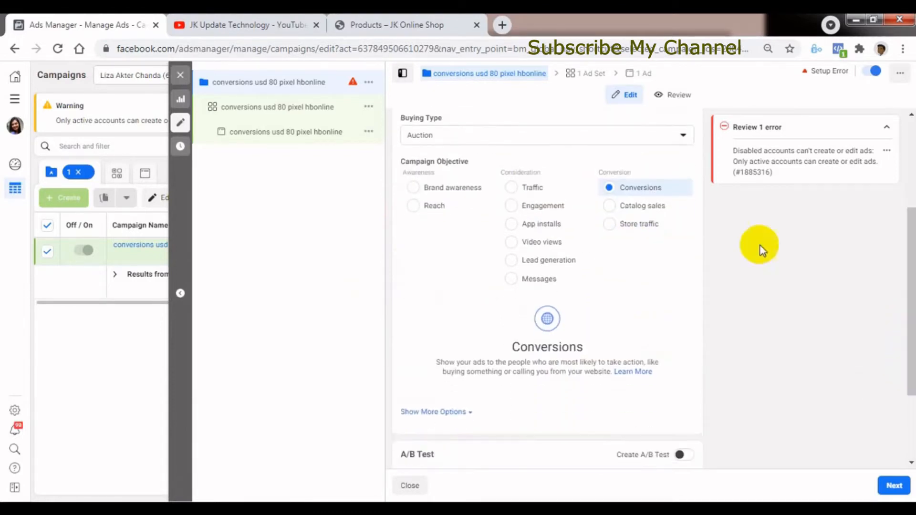
scroll(903, 348, down, 2)
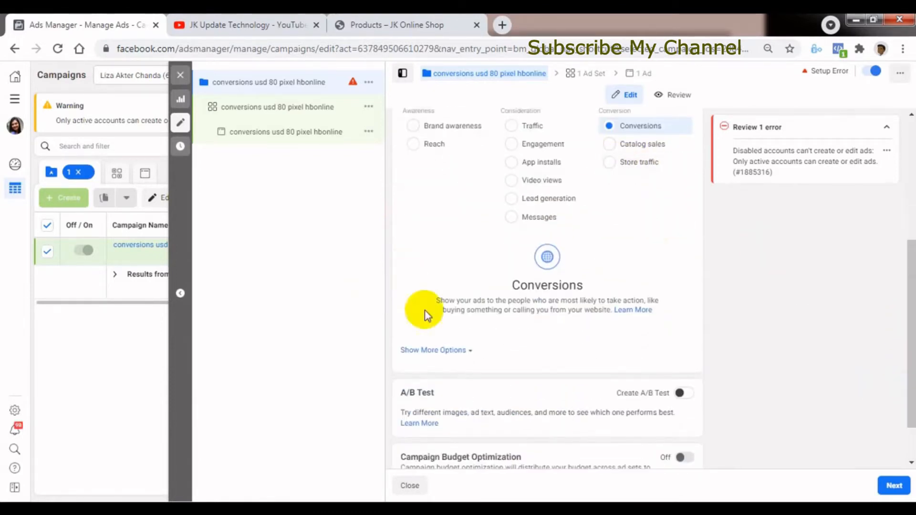
click(432, 351)
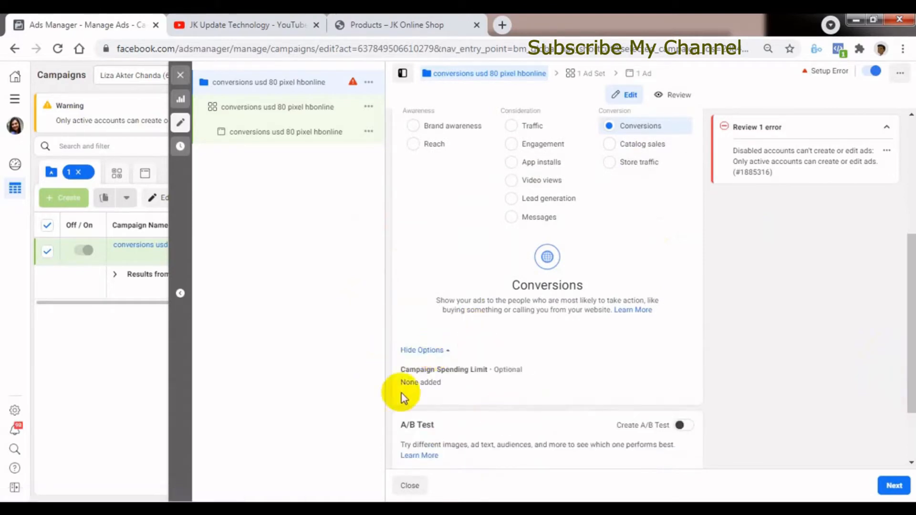
Open the Campaign Spending Limit for editing, enable a limit to view its amount field, and remove the limit again.
drag(910, 383, 911, 408)
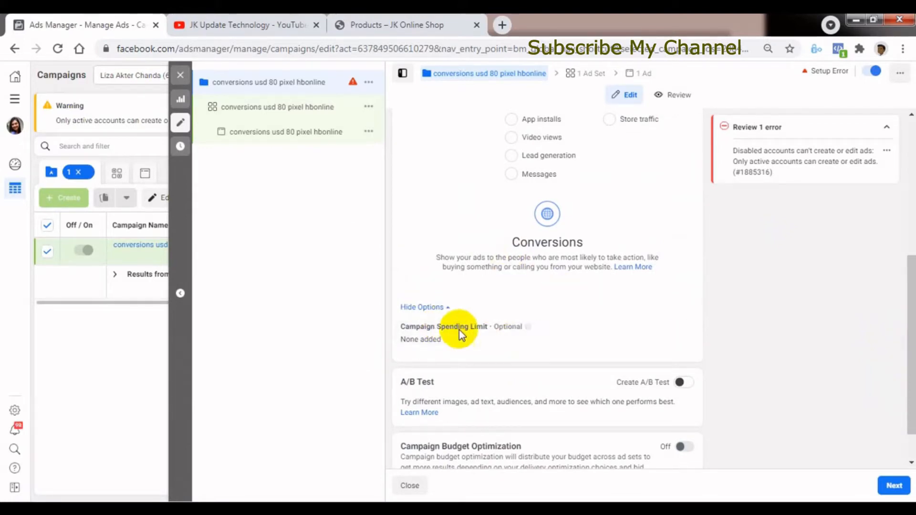
click(678, 327)
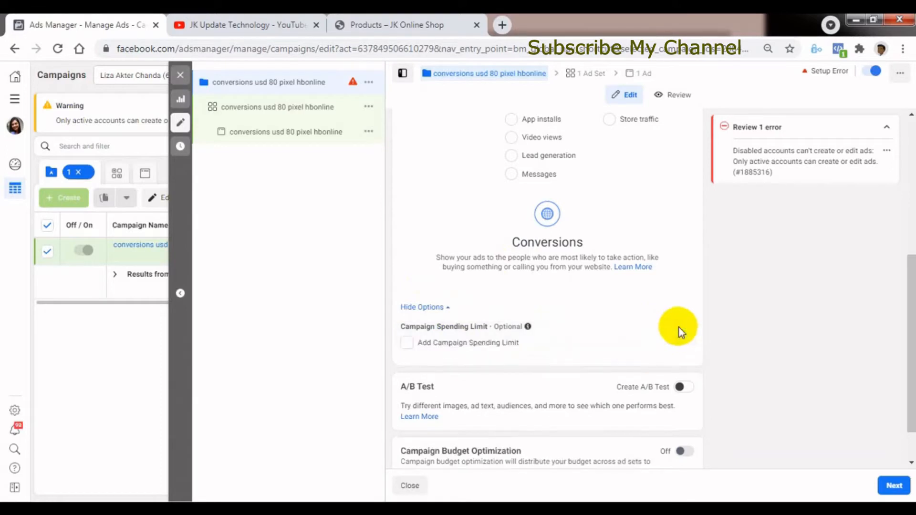
click(407, 344)
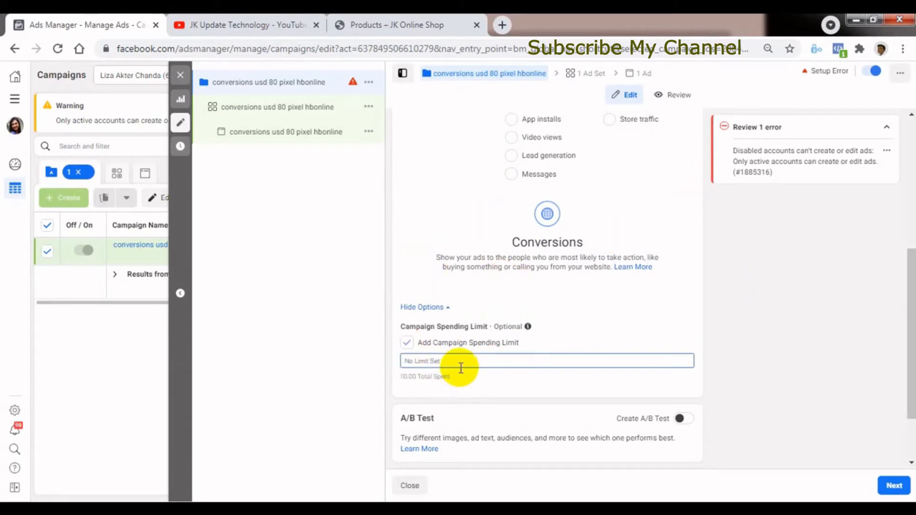
click(406, 343)
Turn on the A/B test for the campaign to read its description, and turn it off again.
scroll(579, 331, down, 1)
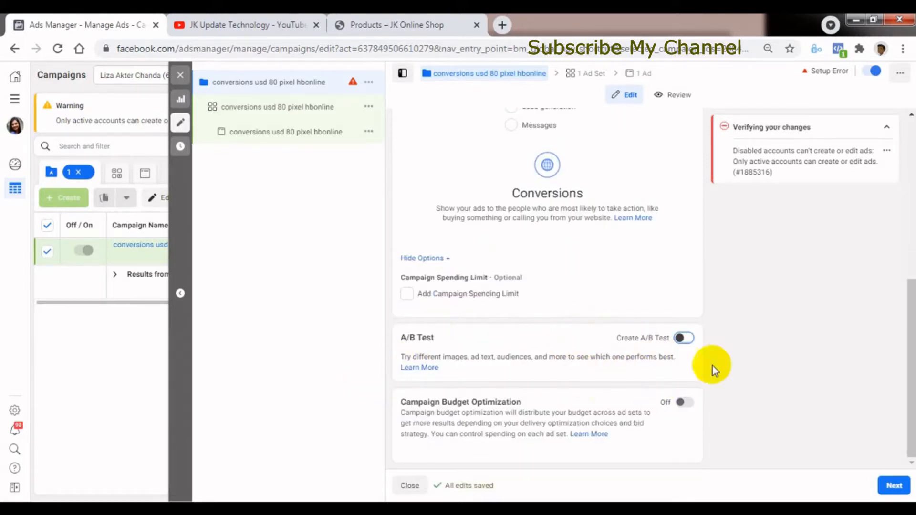
click(683, 339)
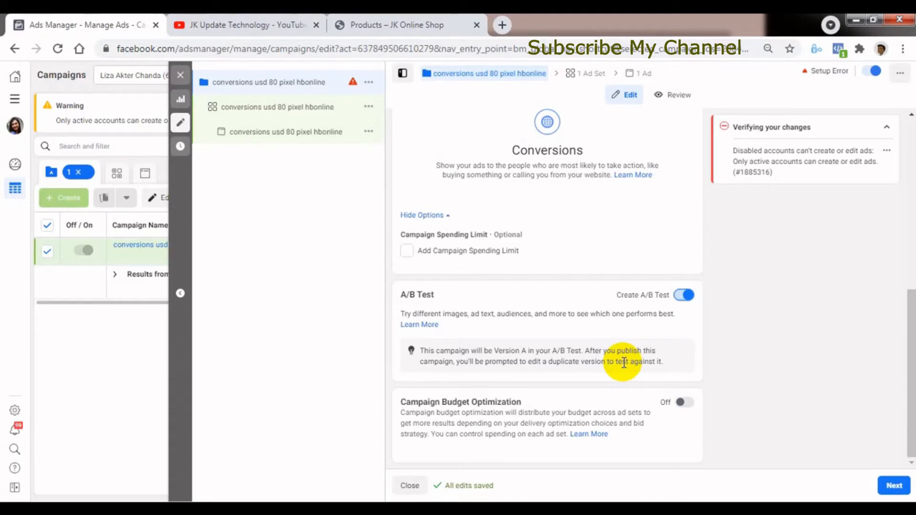
click(690, 298)
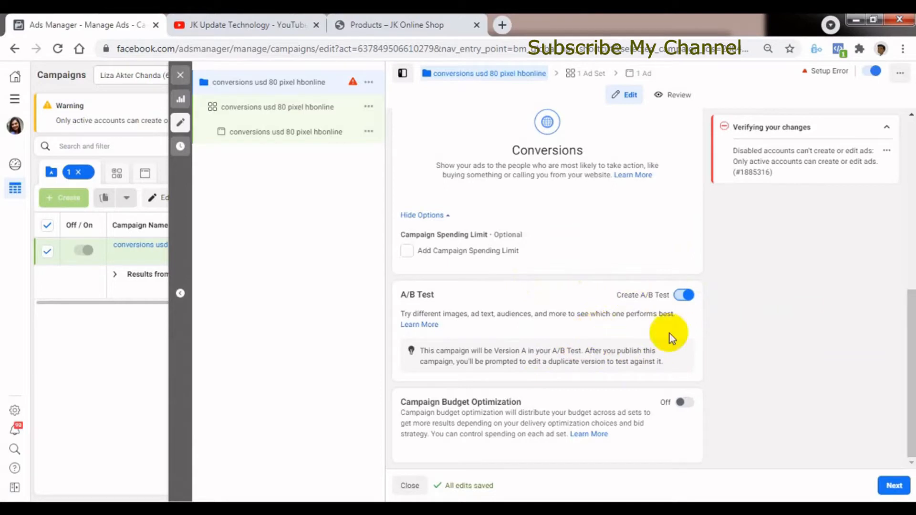
click(684, 296)
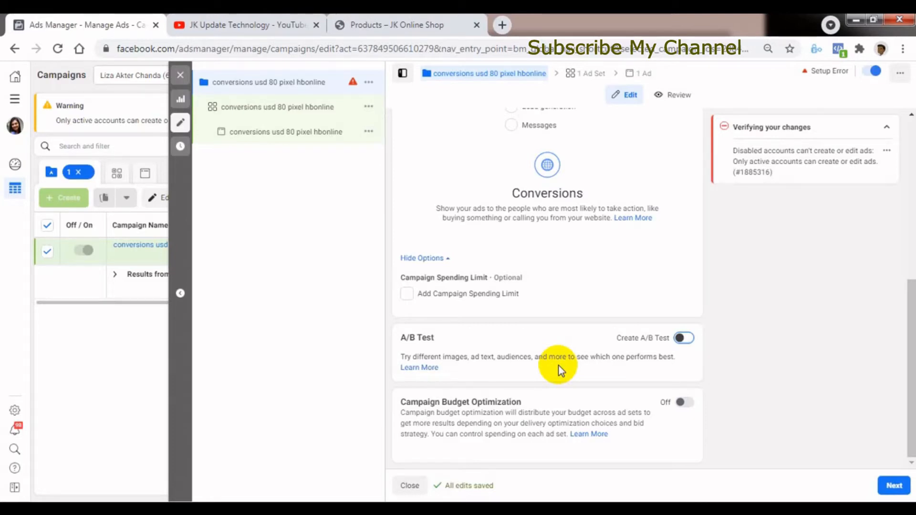
Turn on Campaign Budget Optimization and examine the Daily Budget type and its amount.
drag(911, 429, 901, 441)
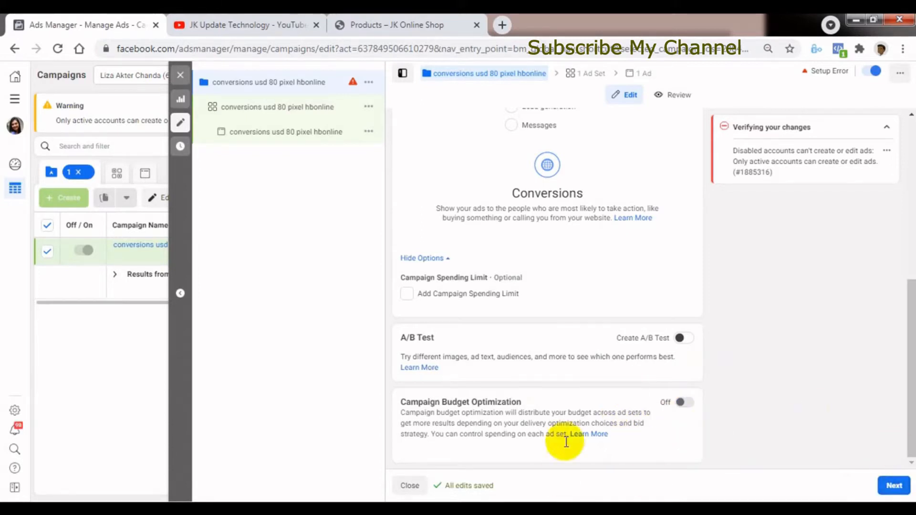
click(684, 405)
drag(912, 406, 906, 476)
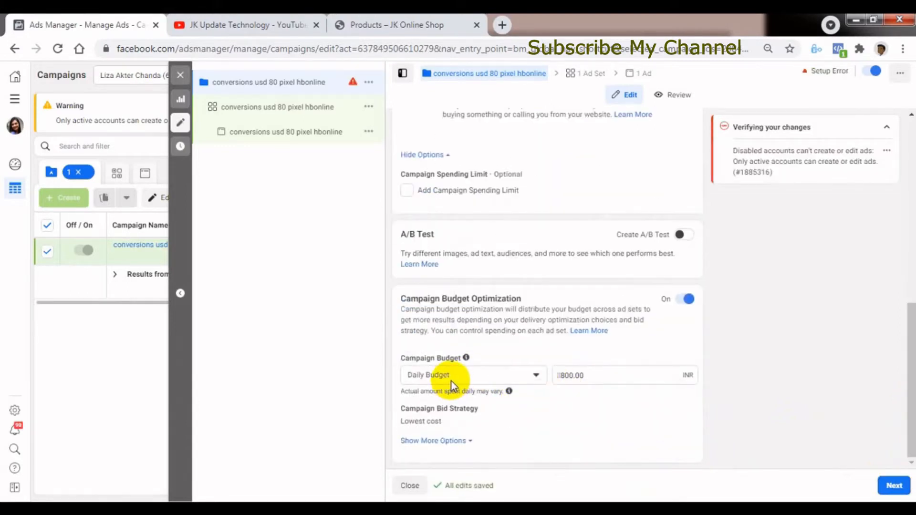
click(460, 379)
click(764, 432)
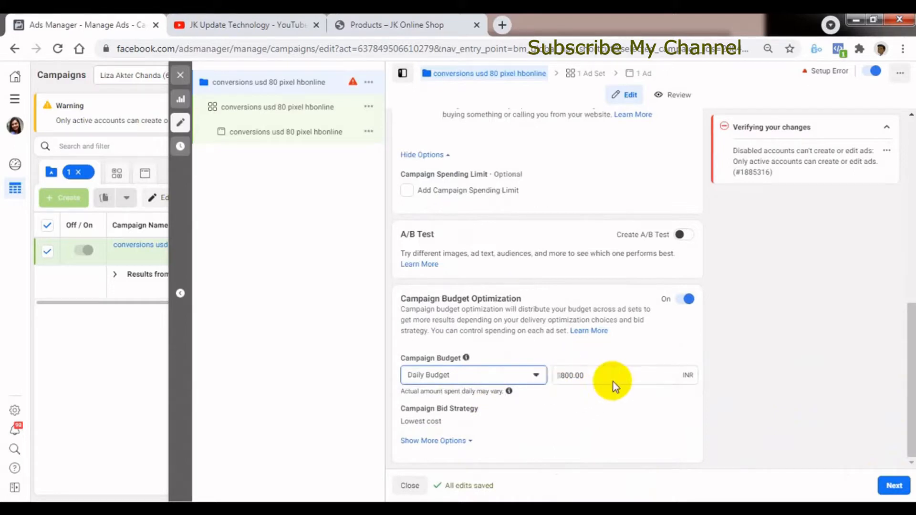
double_click(585, 374)
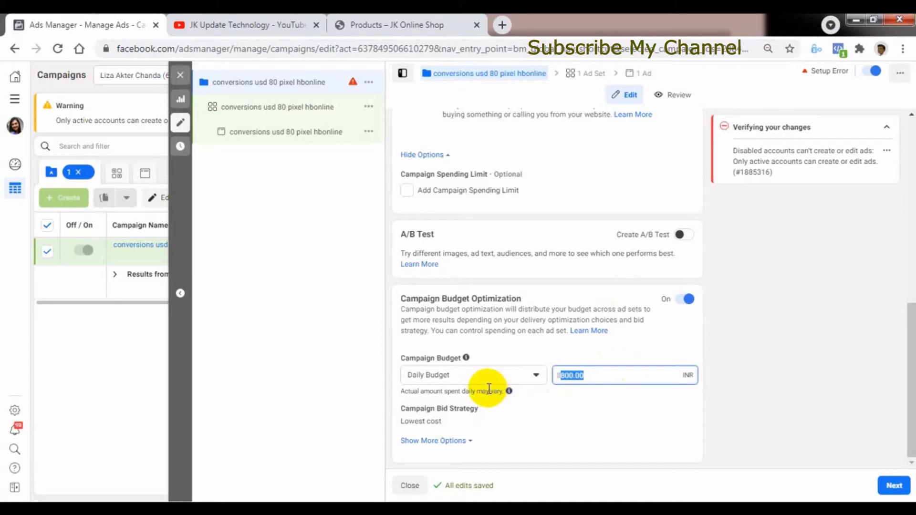
Change the campaign budget type to Lifetime Budget and select its amount for review.
click(480, 375)
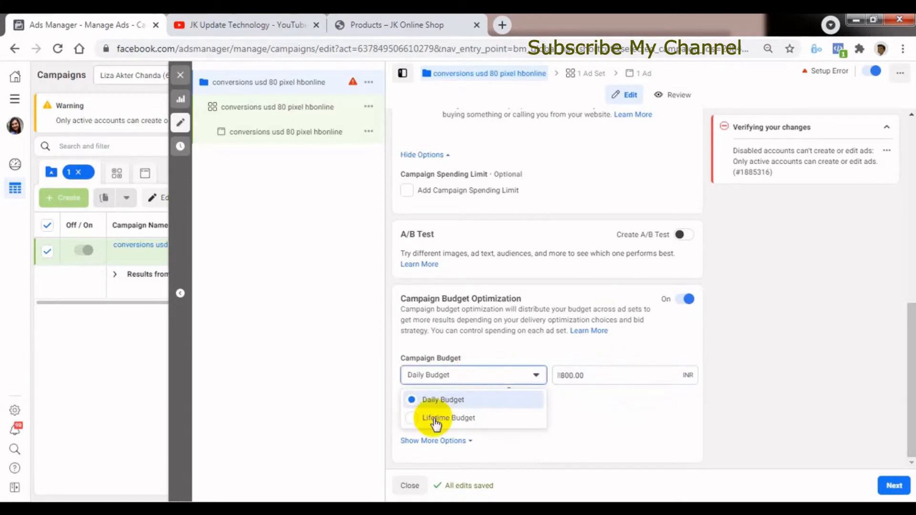
click(434, 419)
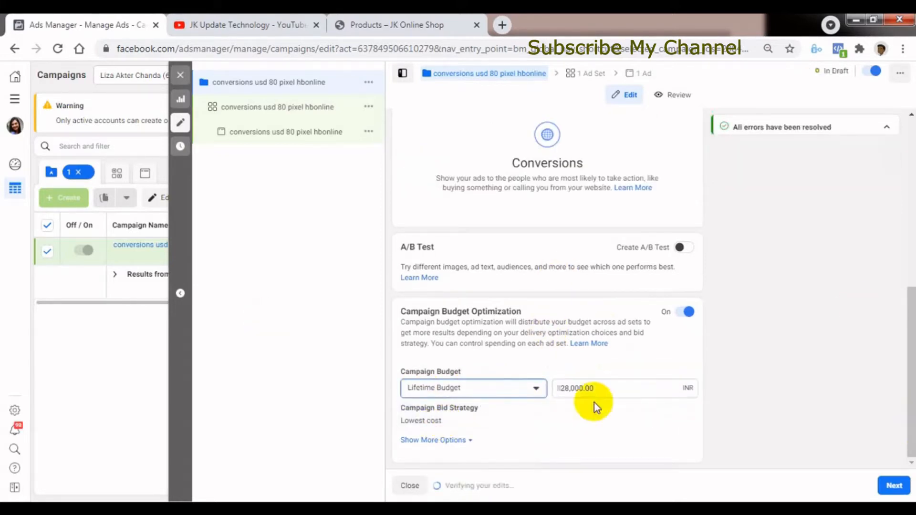
click(579, 387)
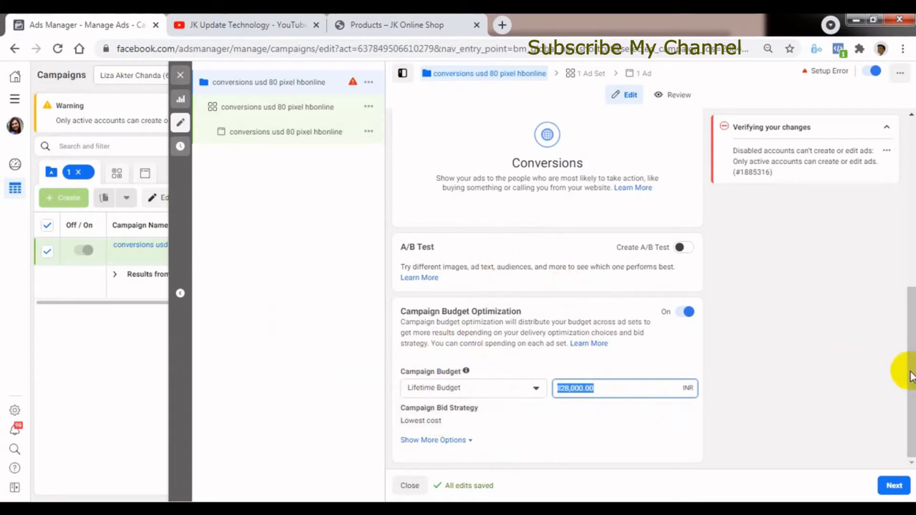
Open the Campaign Bid Strategy for editing and review its options, including Cost cap, Minimum ROAS and Bid cap, keeping Lowest cost.
click(910, 409)
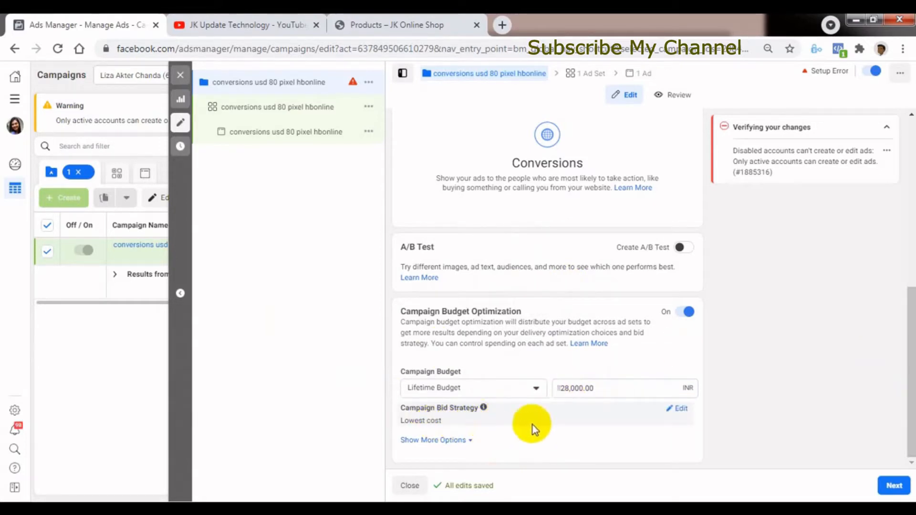
click(677, 408)
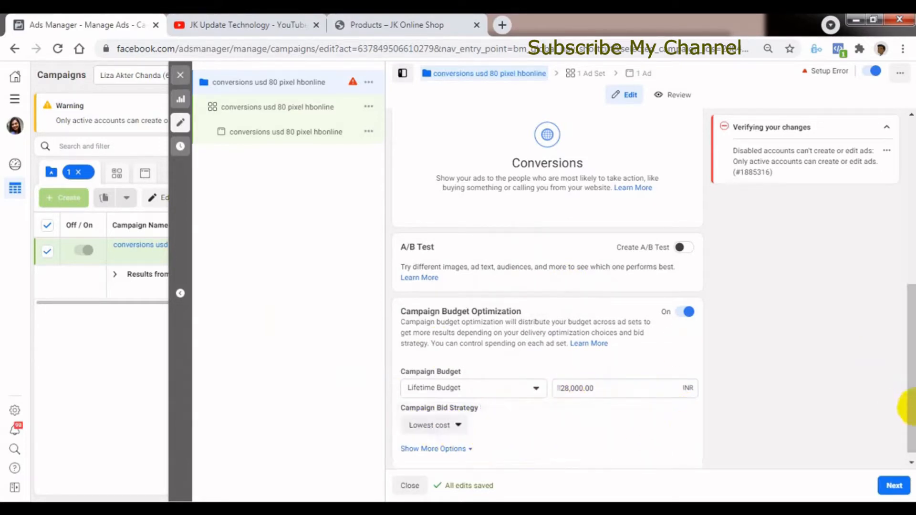
click(453, 423)
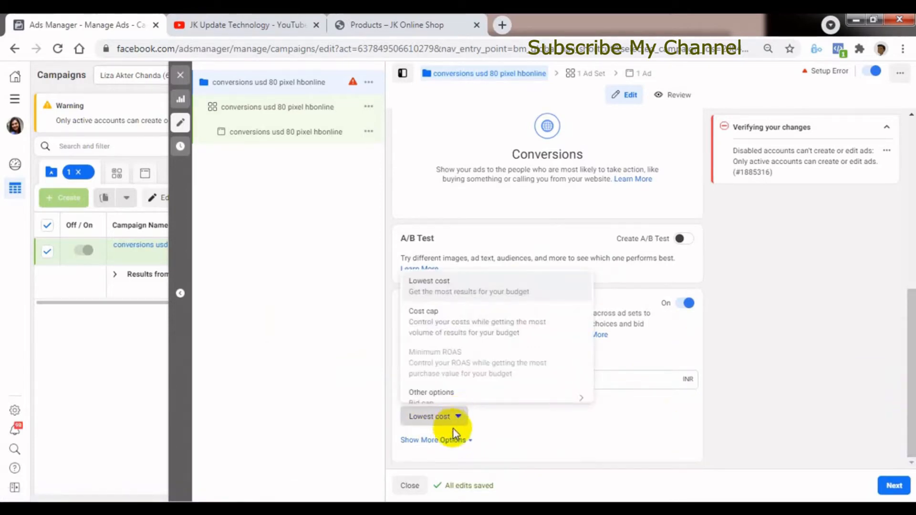
scroll(433, 322, down, 1)
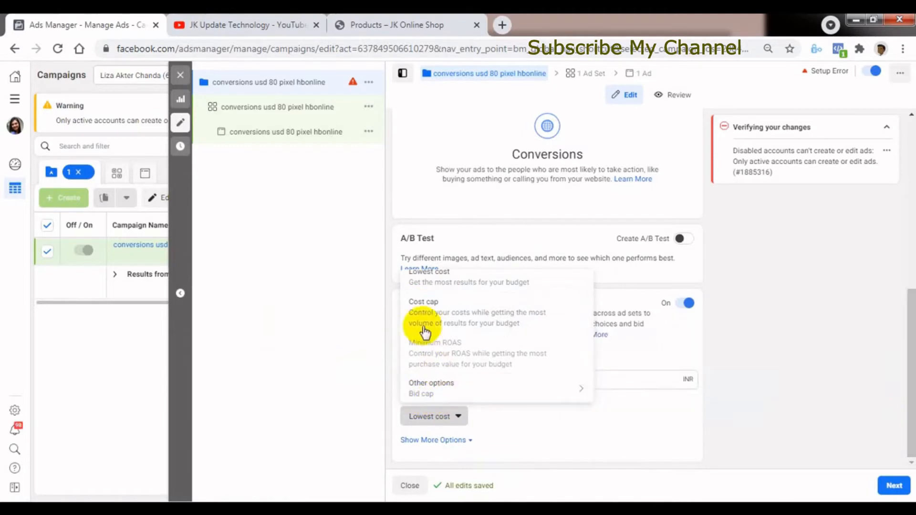
mouse_move(420, 397)
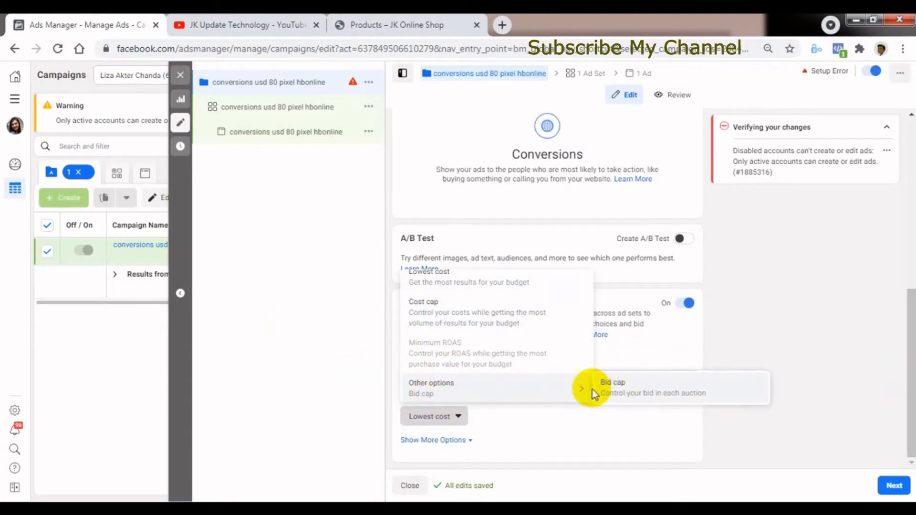
mouse_move(519, 397)
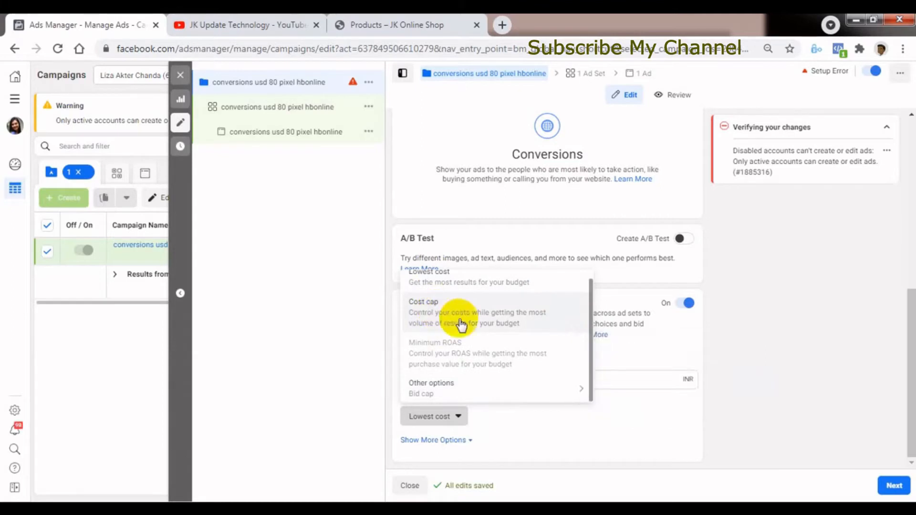
mouse_move(449, 383)
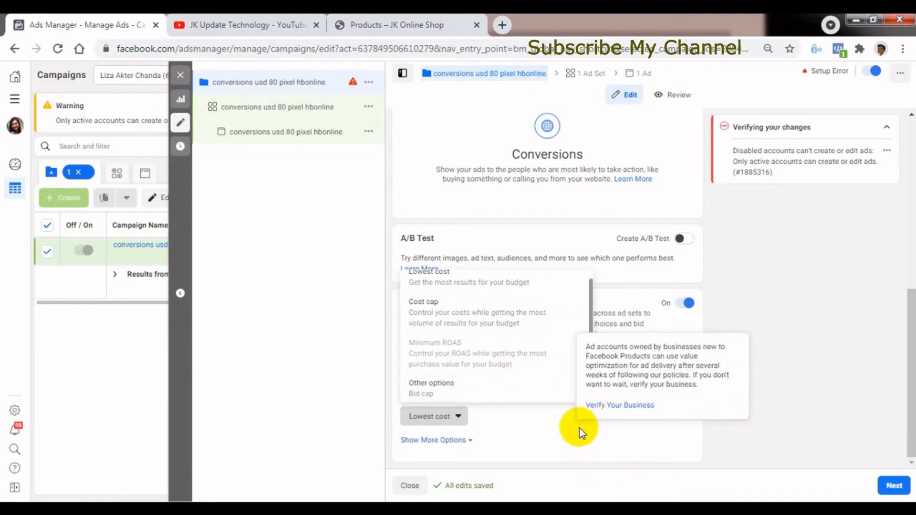
click(602, 433)
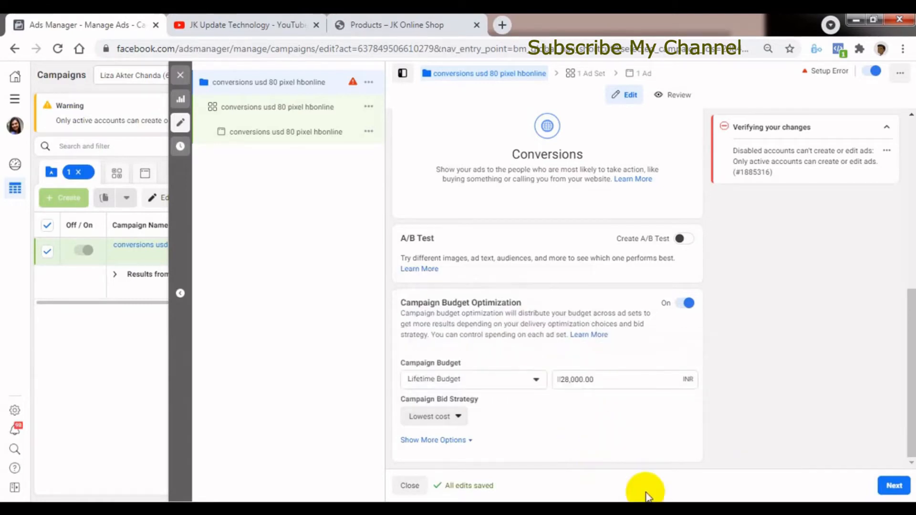
Show the additional budget options and open Ad Scheduling for editing to view the schedule choice.
click(449, 442)
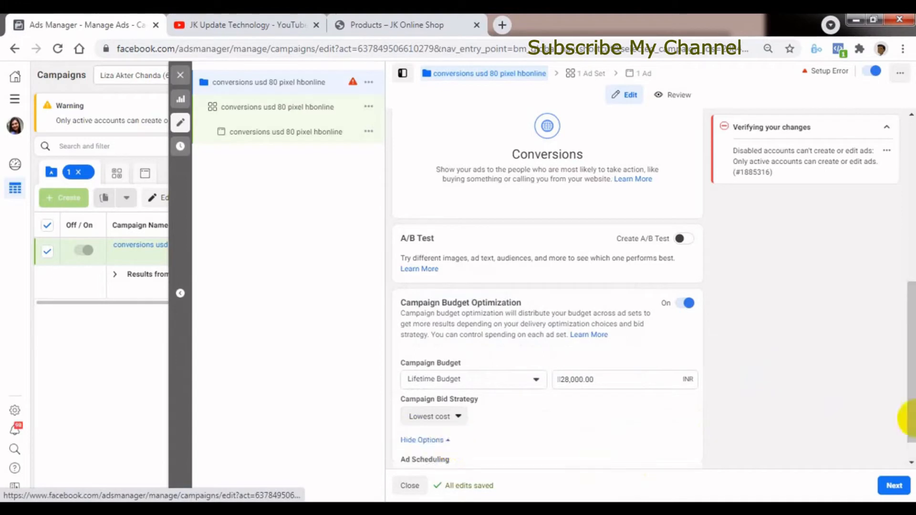
scroll(899, 411, down, 1)
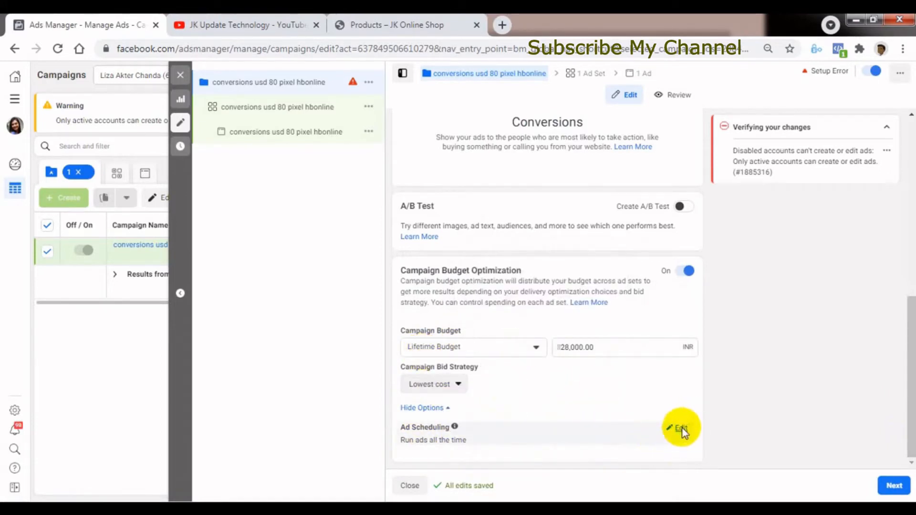
click(682, 429)
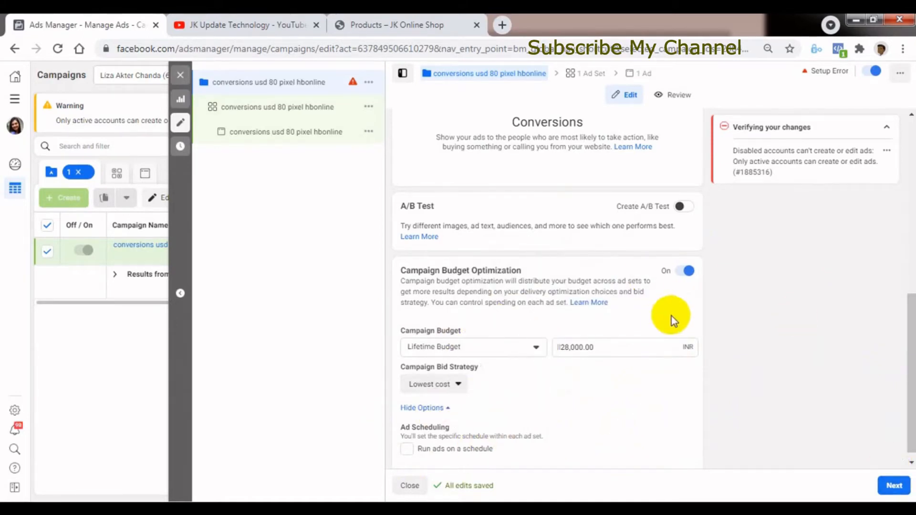
Turn off Campaign Budget Optimization and continue to the ad set settings.
click(687, 271)
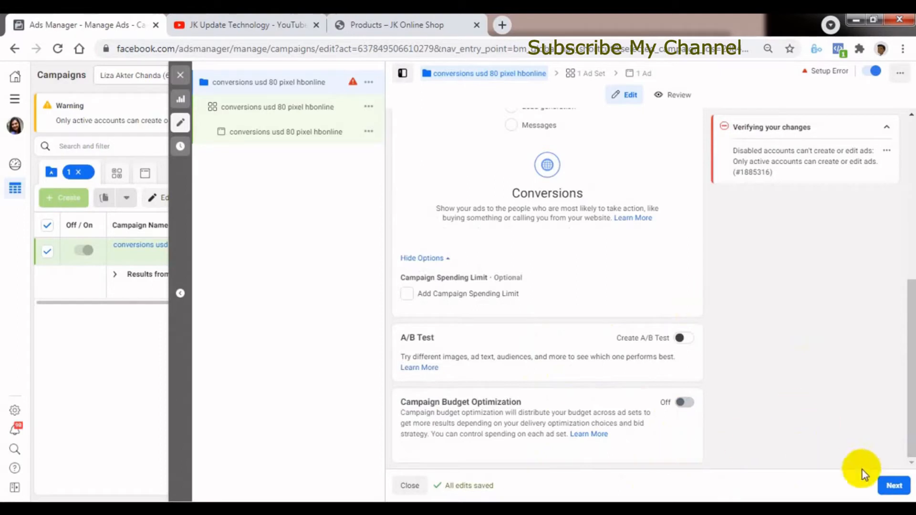
click(893, 488)
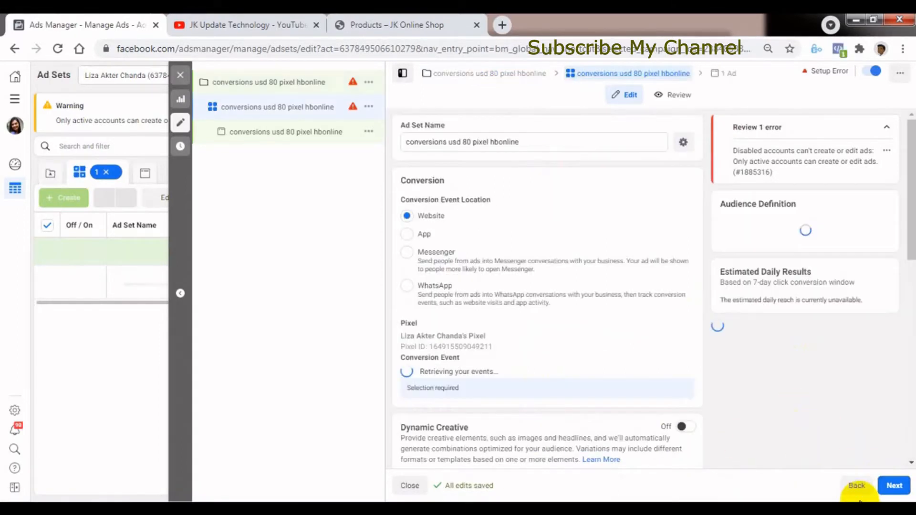
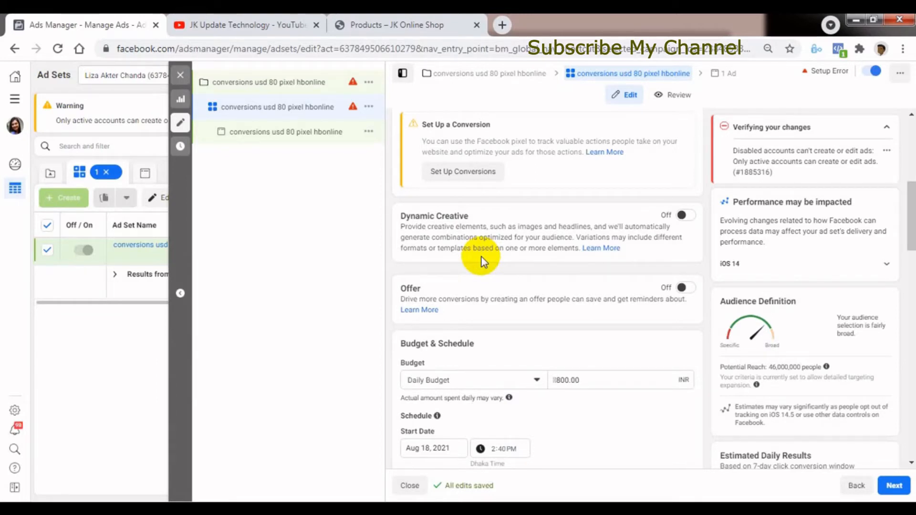
Turn on Dynamic Creative for the ad set, accept the incompatible settings, and turn it off again.
click(681, 217)
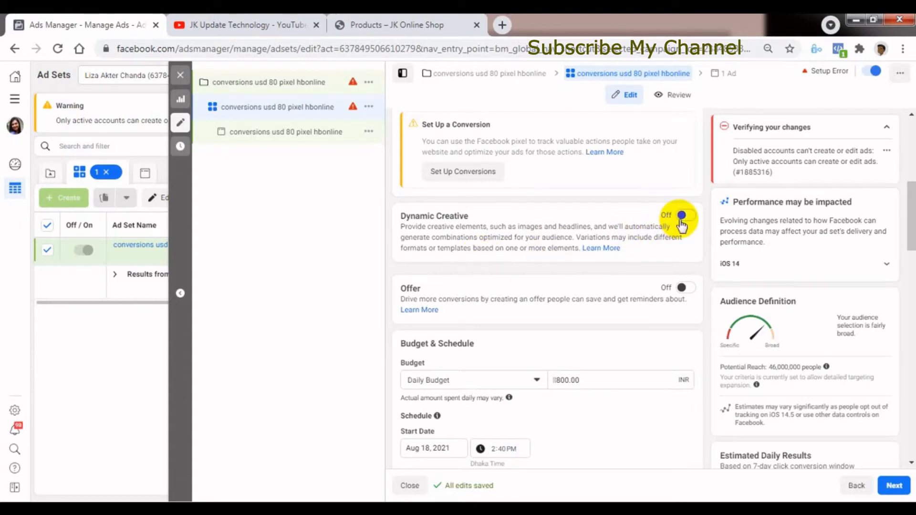
click(683, 216)
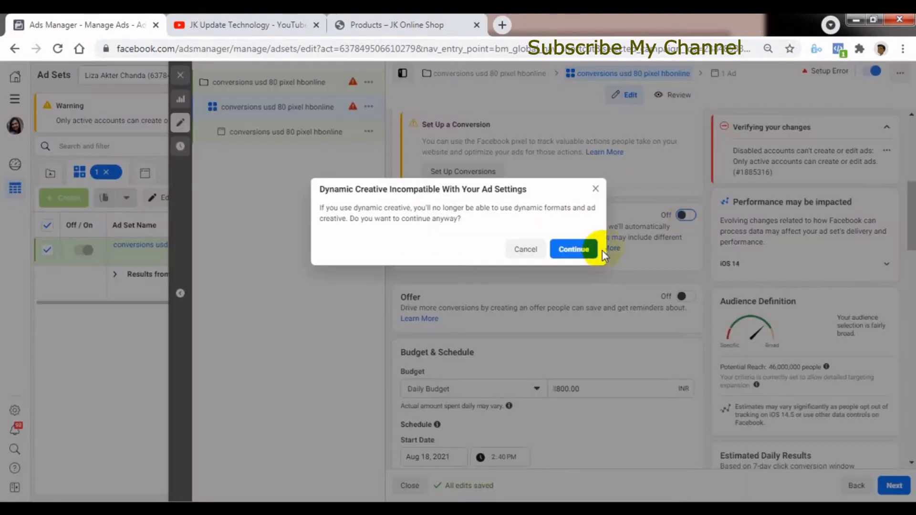
click(575, 249)
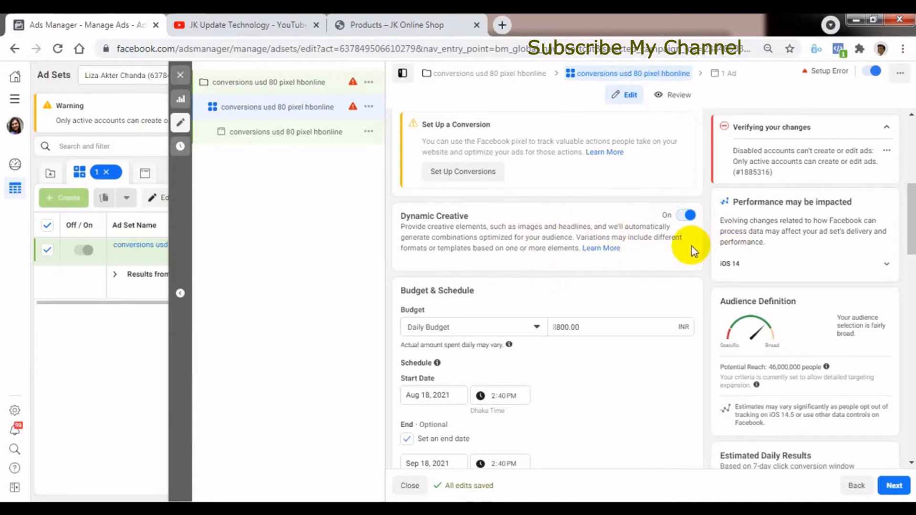
click(687, 217)
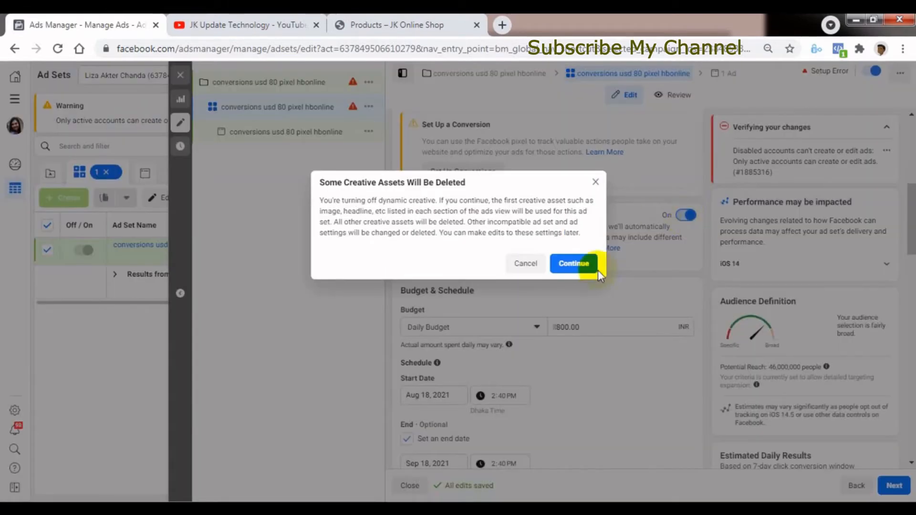
click(575, 264)
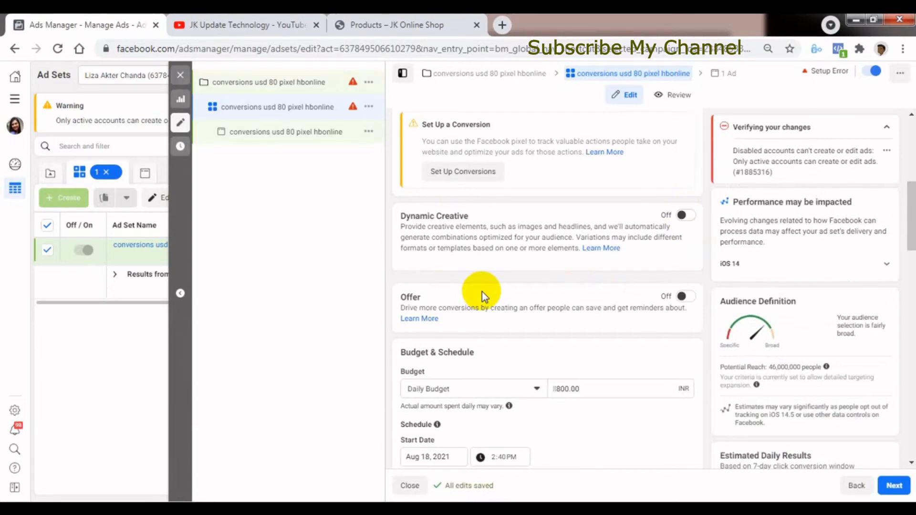
Turn on Offer for the ad set and choose Digital Camera Online as its Facebook Page.
scroll(907, 236, down, 2)
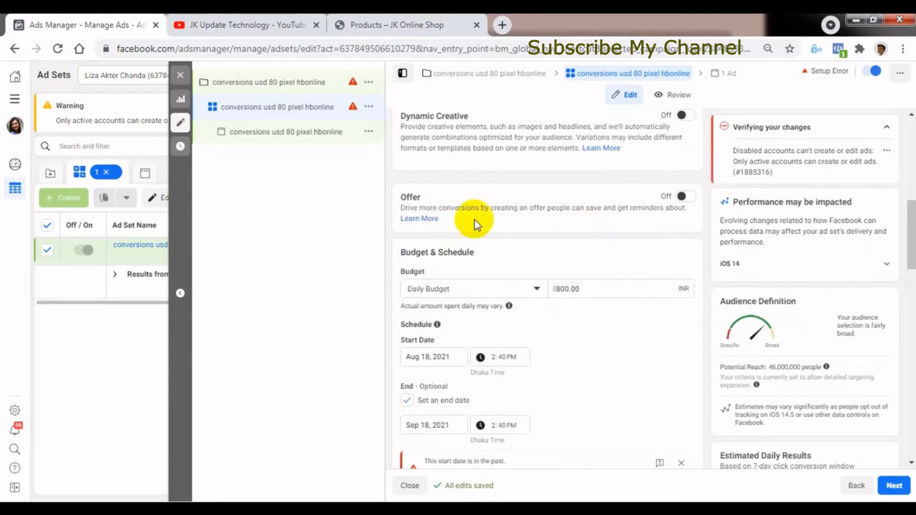
click(684, 198)
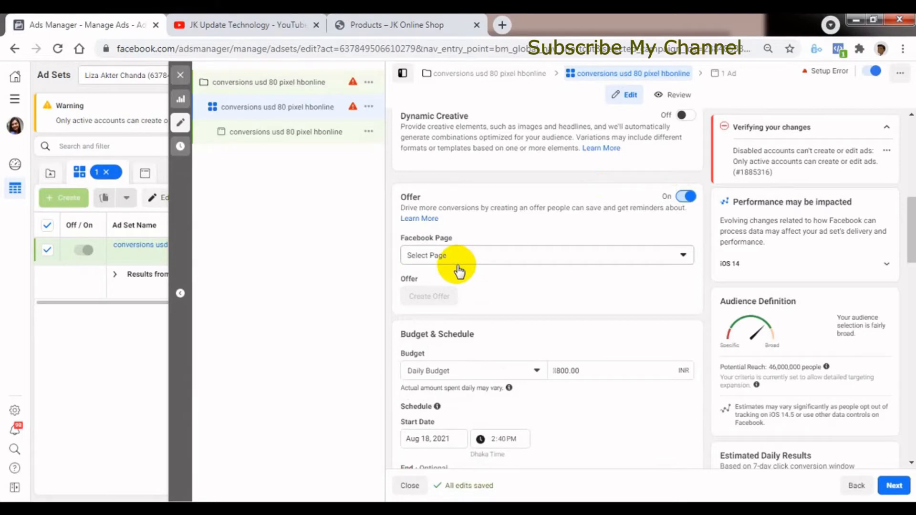
click(498, 264)
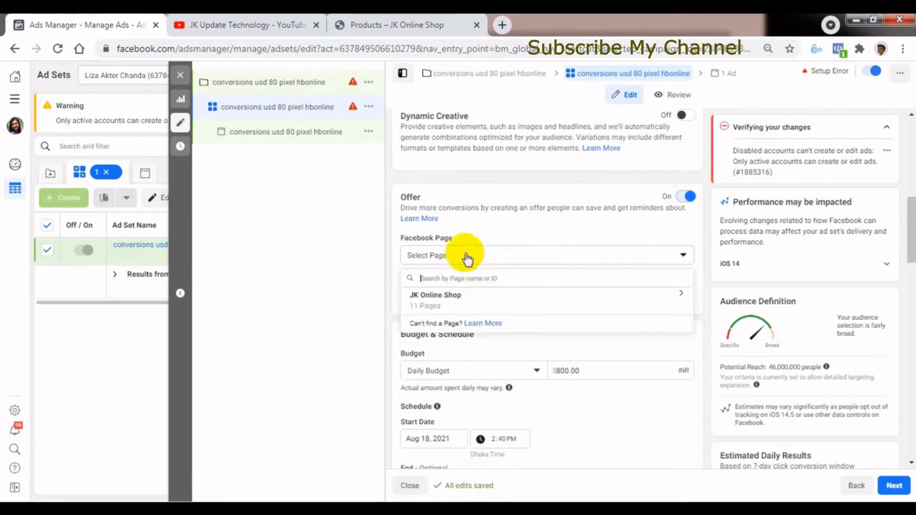
click(432, 301)
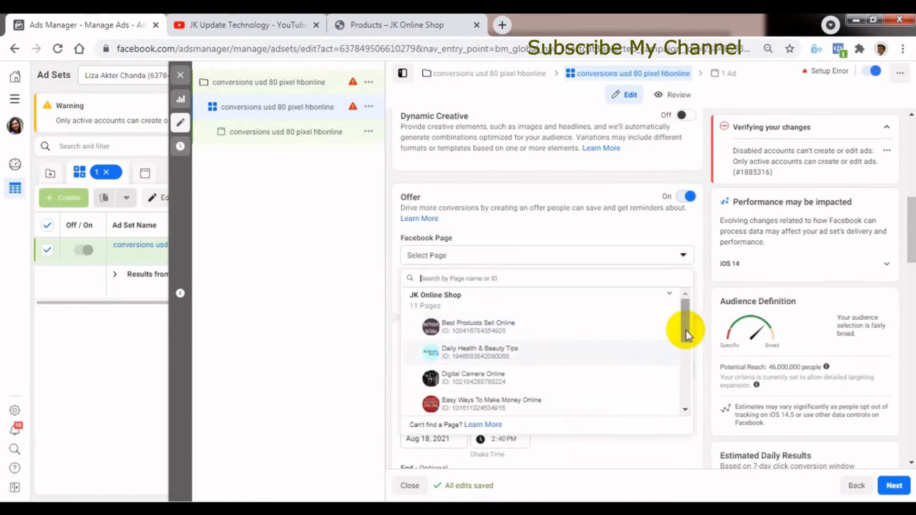
mouse_move(687, 334)
mouse_down()
mouse_move(684, 374)
mouse_move(677, 357)
mouse_up()
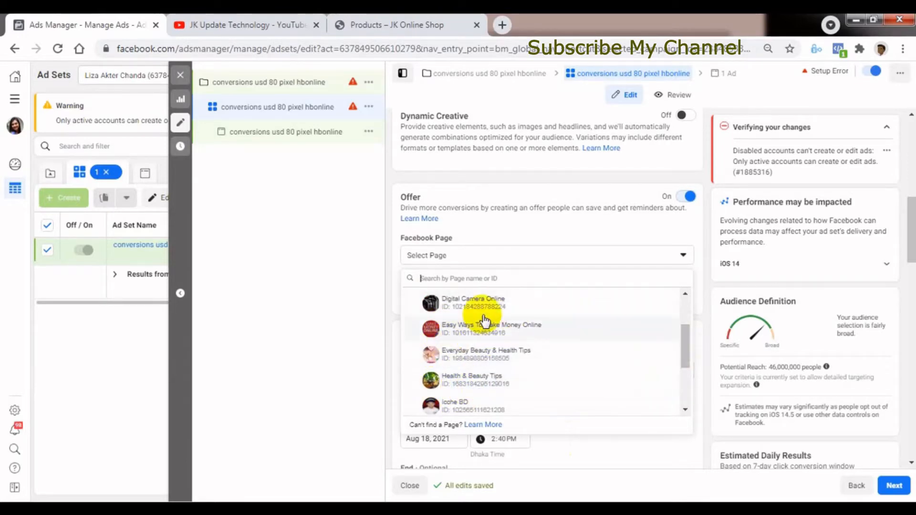
click(465, 312)
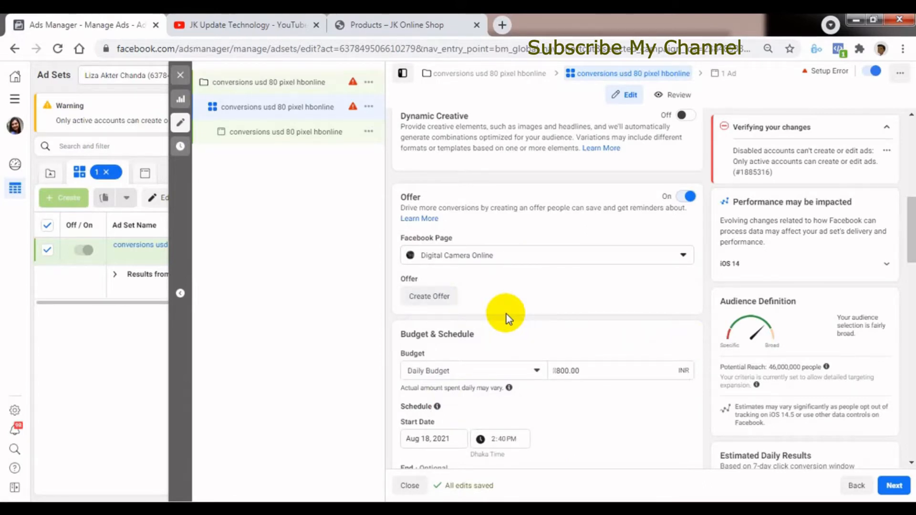
Start creating an offer and enter "30% dis for health products" as its title.
click(430, 296)
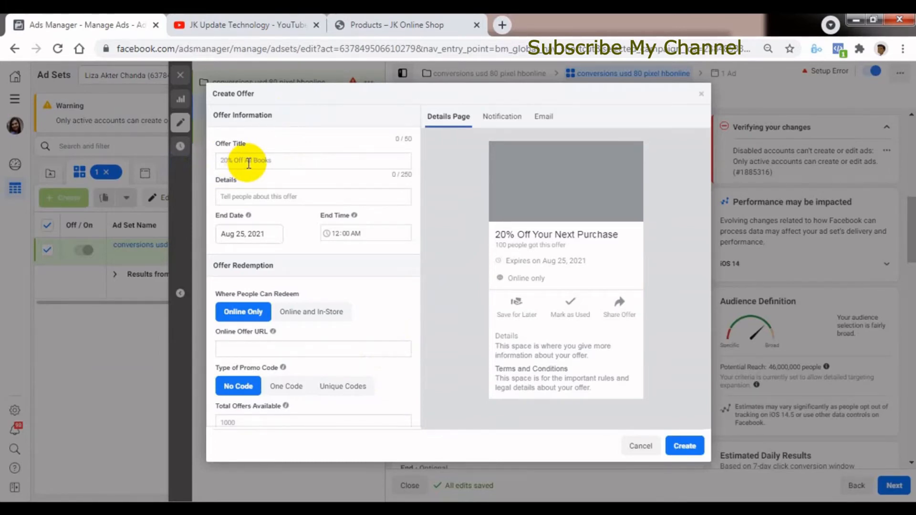
text(30)
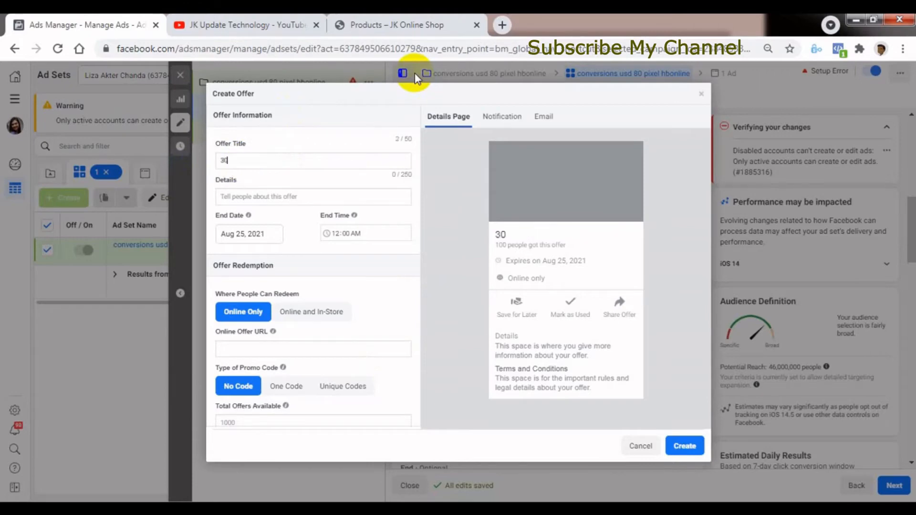
text(A)
key(BackSpace)
key(BackSpace)
text(0%)
text( di)
text(d)
key(BackSpace)
text(s for)
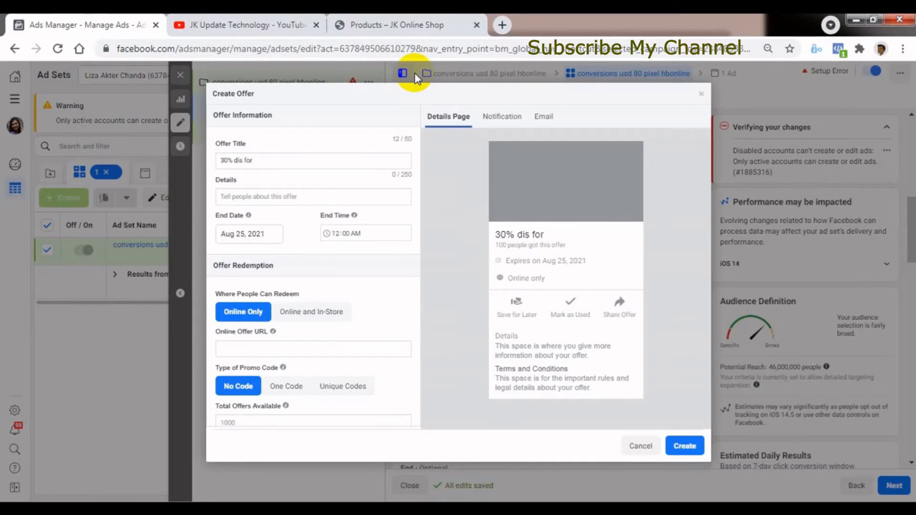
text(health pro)
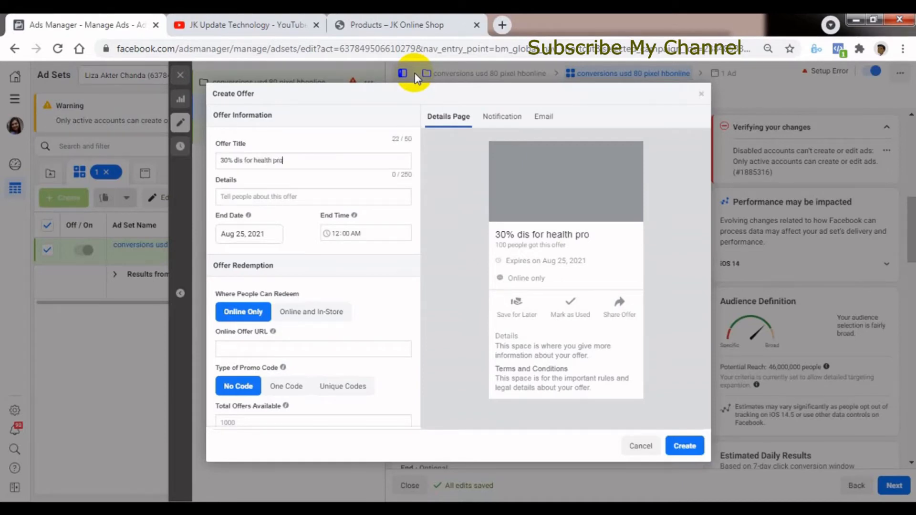
text(ducts)
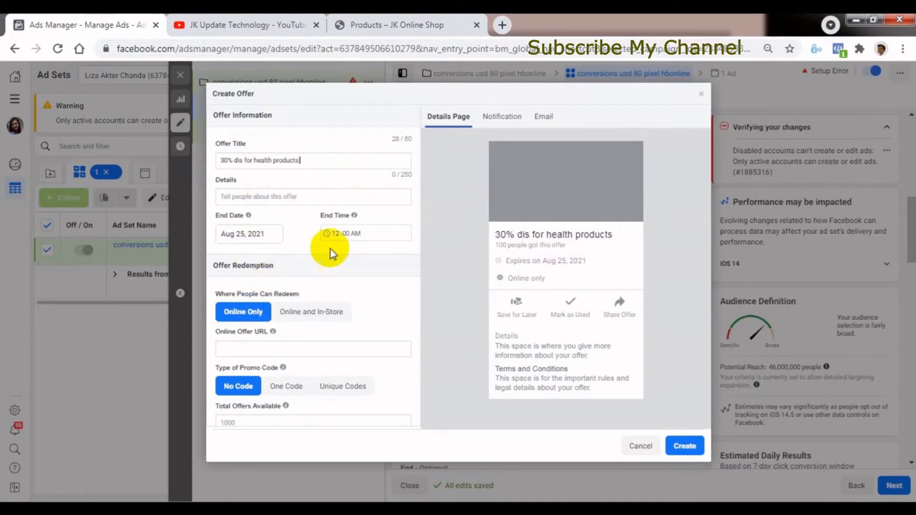
click(239, 159)
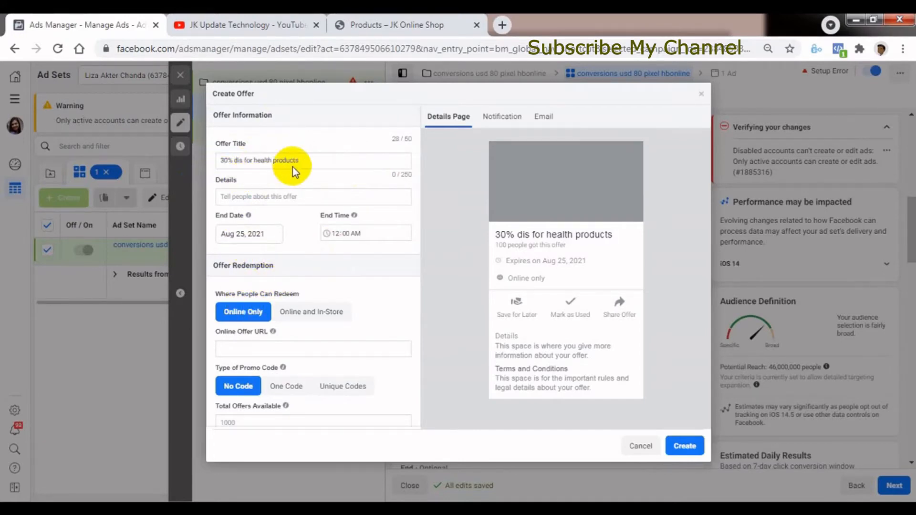
Enter "hfgfgh hfghfgh" as the offer details and set the offer's end date to August 28, 2021.
click(229, 196)
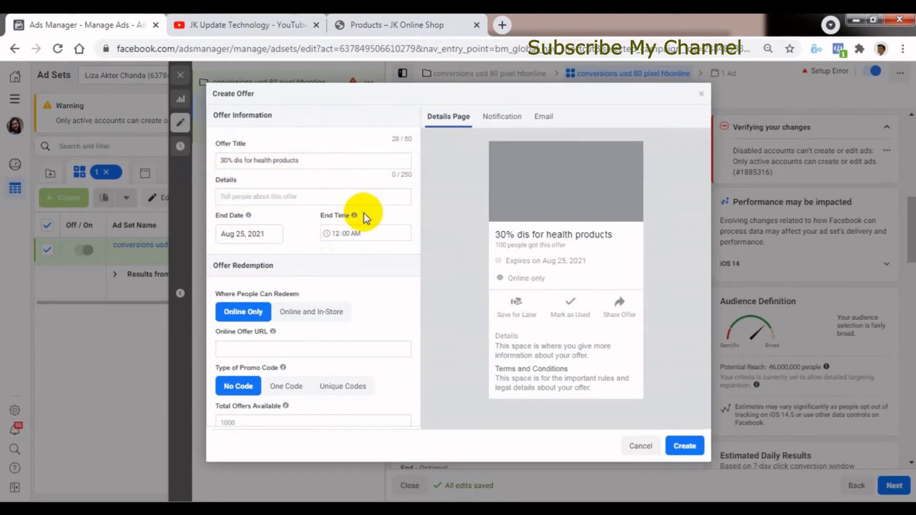
text(hfgfgh hfghfgh)
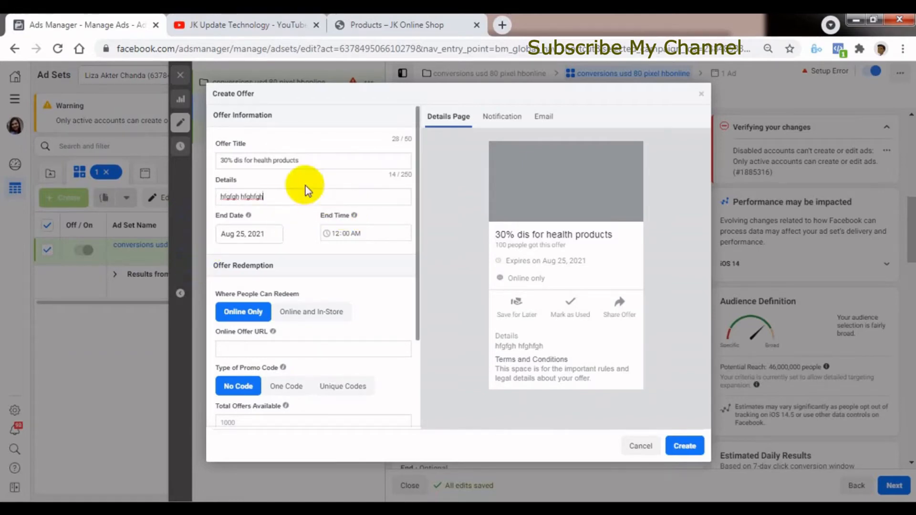
click(245, 235)
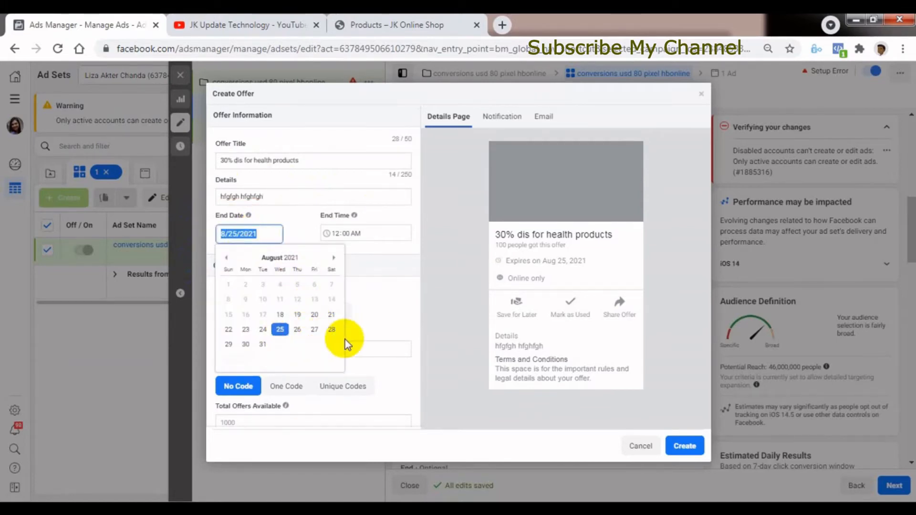
click(331, 329)
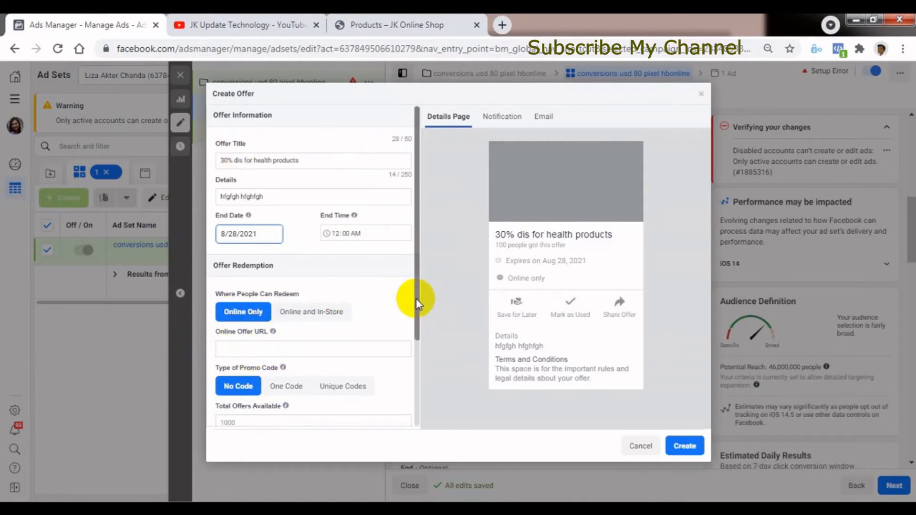
Review the offer's redemption and advanced options and close the offer form without creating the offer.
drag(416, 298, 416, 401)
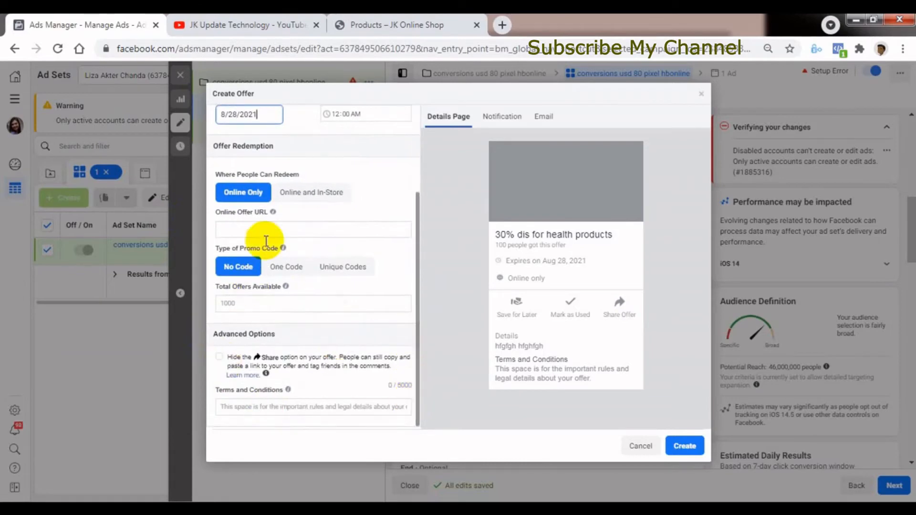
drag(414, 282, 411, 131)
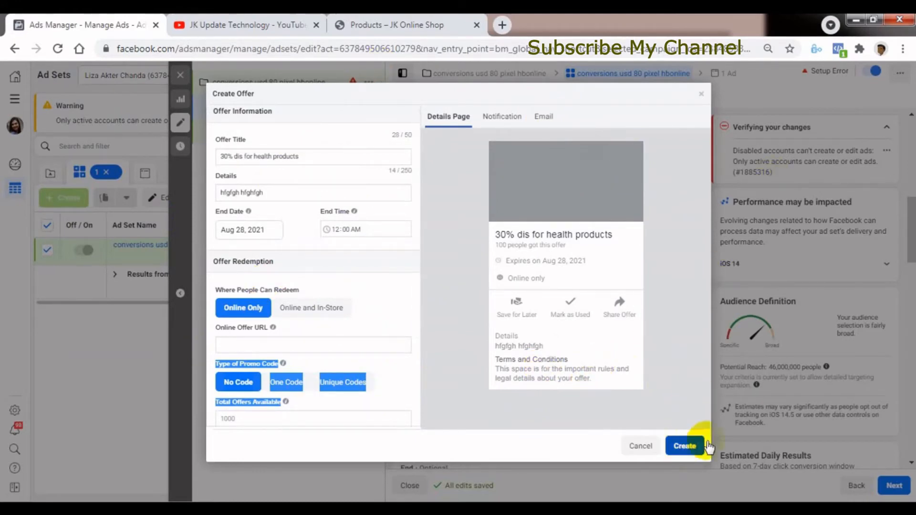
click(699, 96)
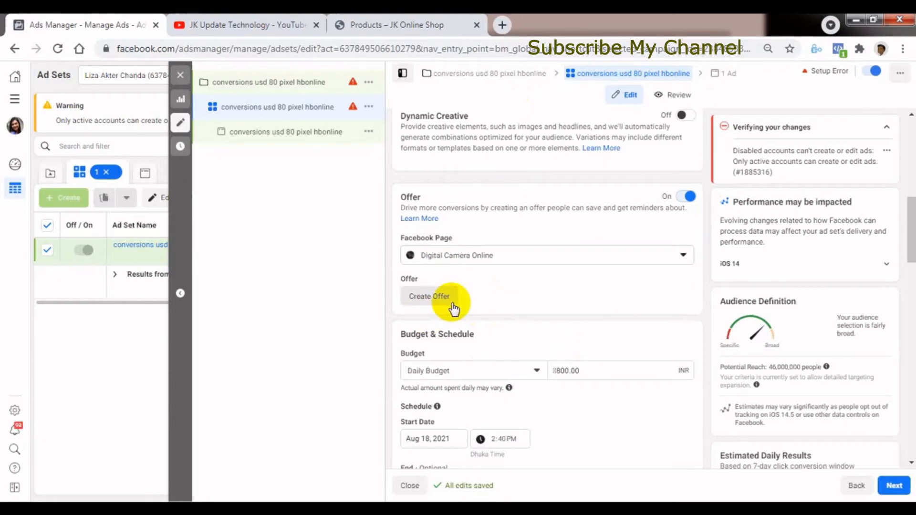
Review the daily budget amount and set the ad set's start date to August 20, 2021.
scroll(912, 249, down, 3)
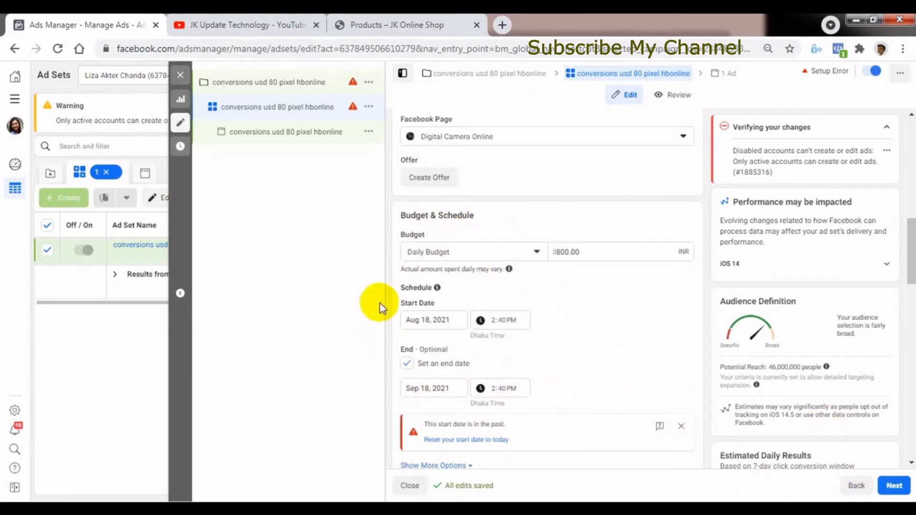
scroll(912, 272, down, 1)
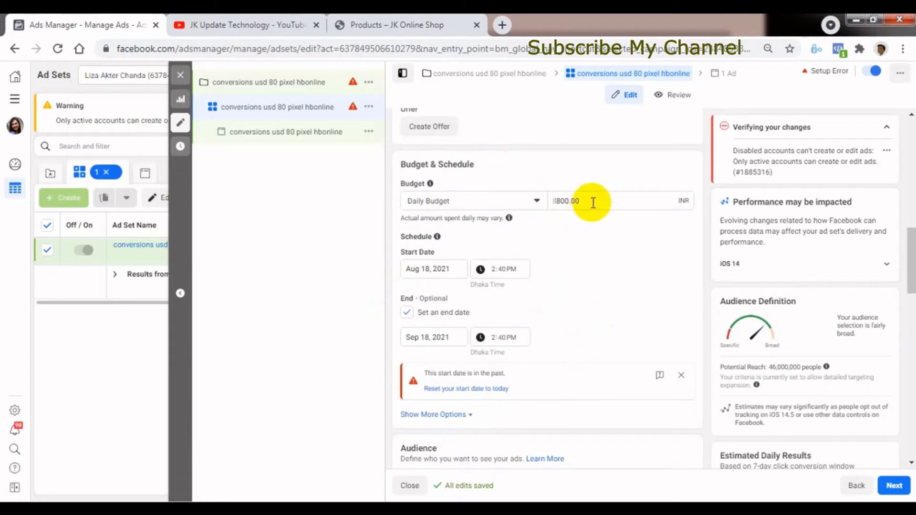
drag(593, 202, 551, 202)
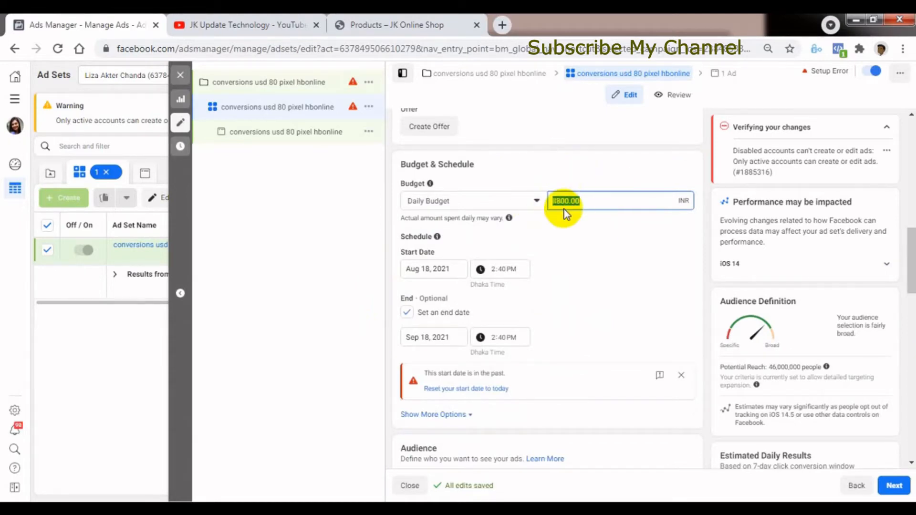
click(425, 270)
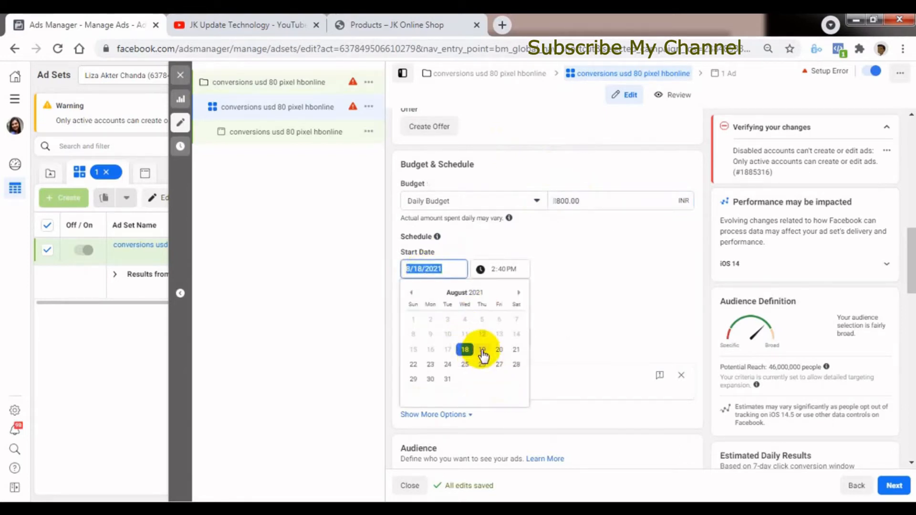
click(499, 349)
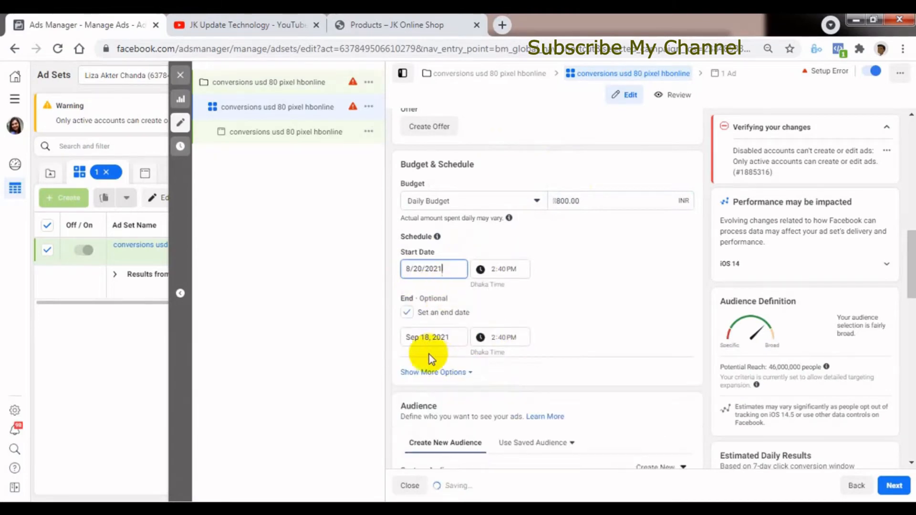
Set the ad set's end date to August 30, 2021.
click(422, 337)
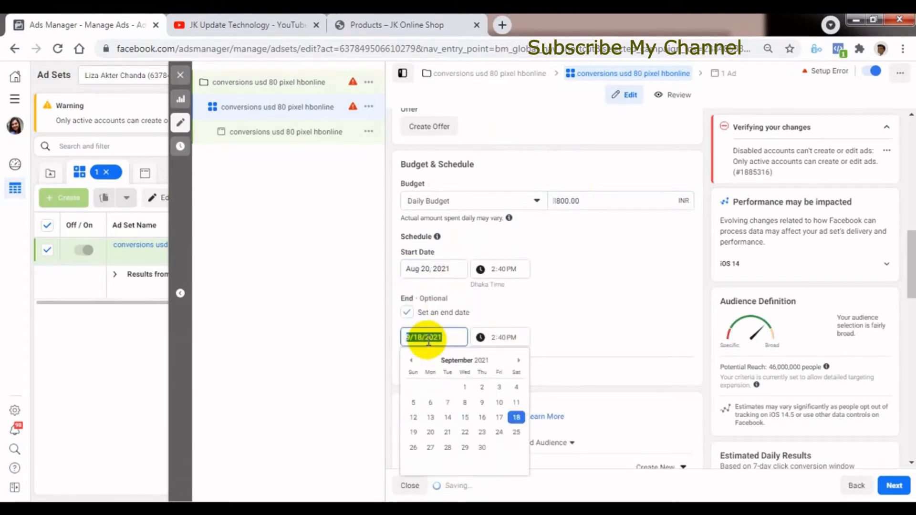
click(482, 448)
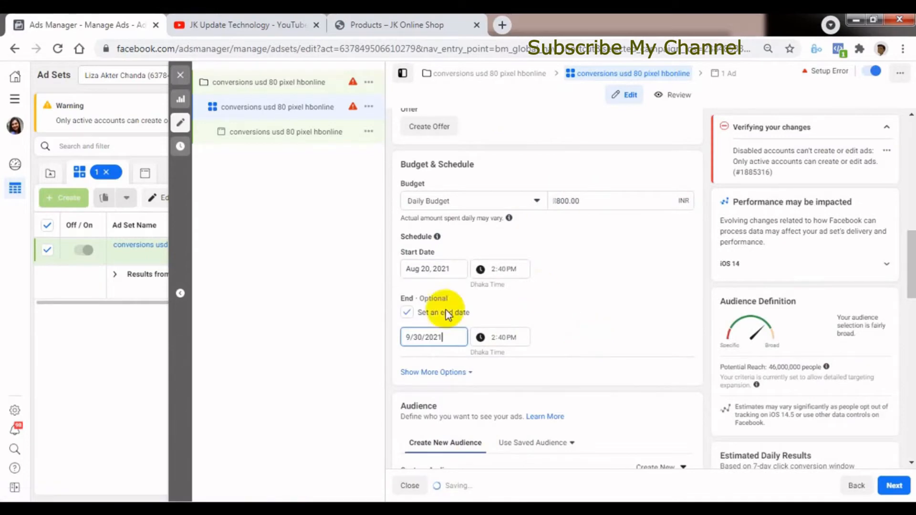
click(411, 339)
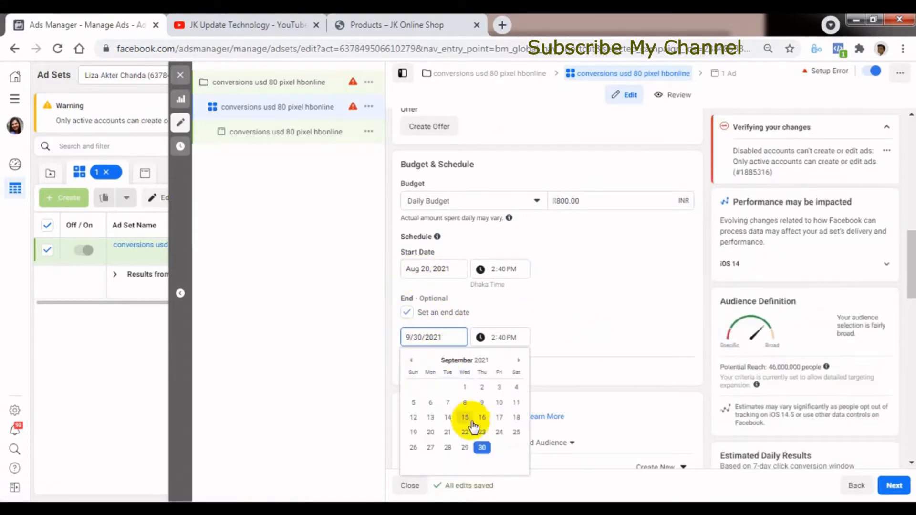
click(410, 360)
click(430, 448)
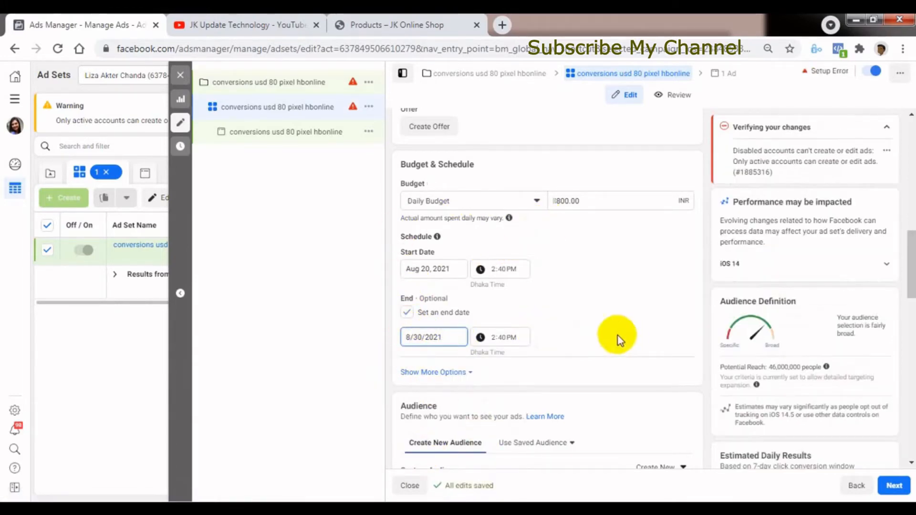
Try 8 as the hour of the ad set's start time and set it back to 2.
click(495, 269)
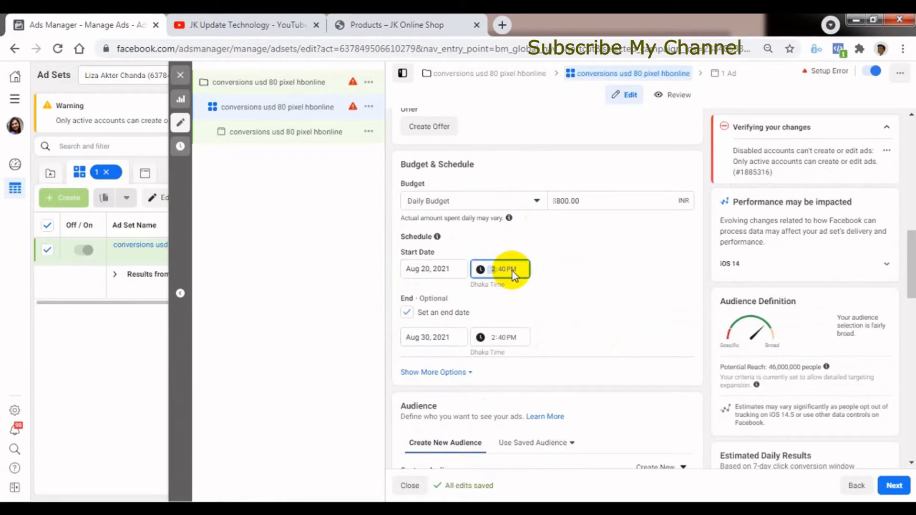
text(8)
text(2)
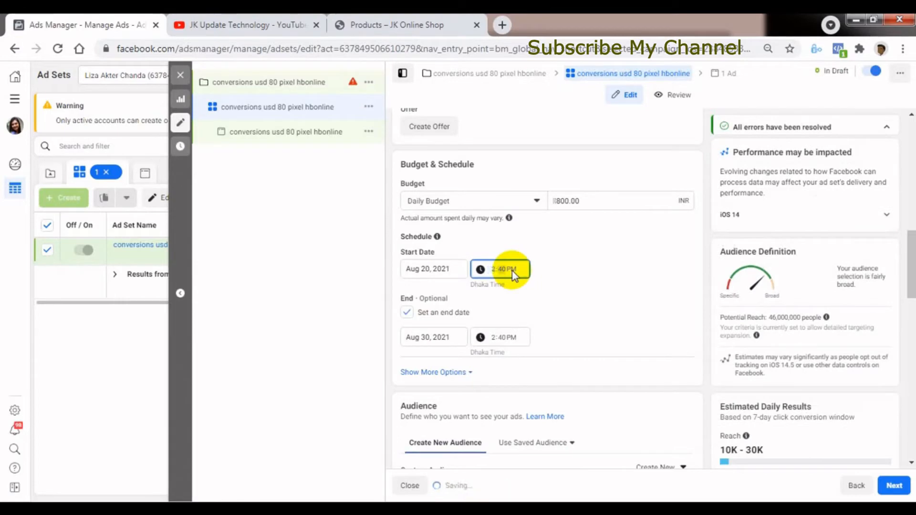
text(41)
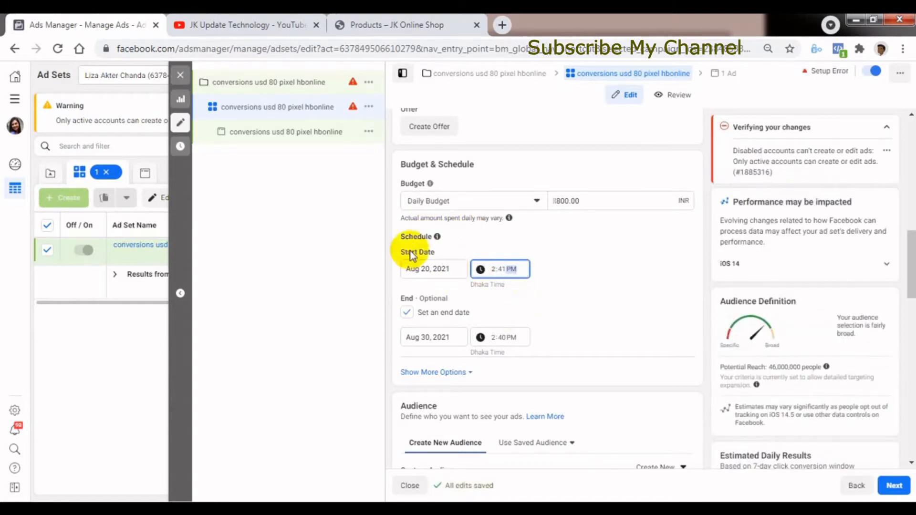
Set the ad set's start time to 2:41 PM and switch its budget type to Lifetime Budget.
mouse_move(437, 237)
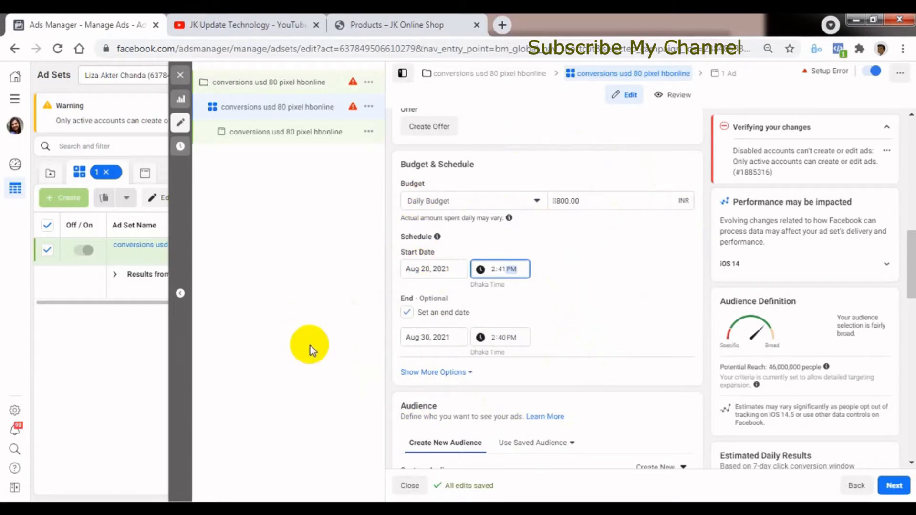
click(470, 205)
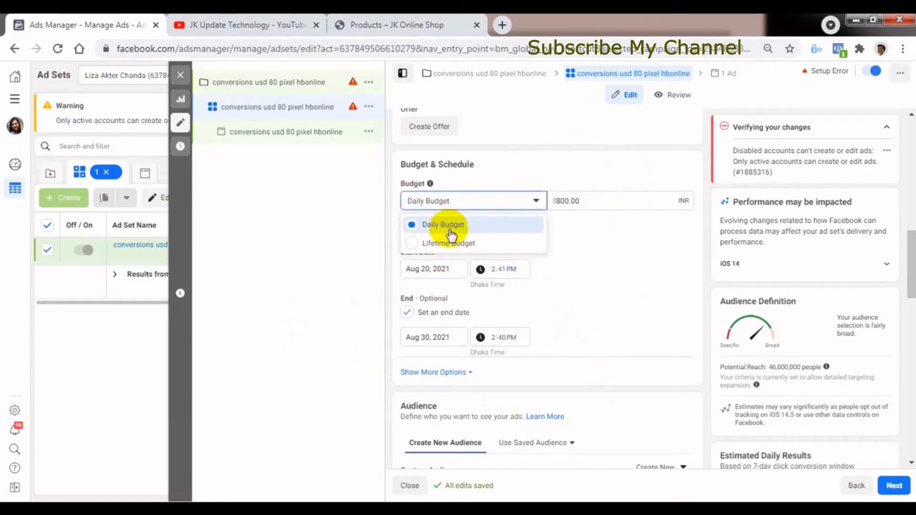
click(447, 242)
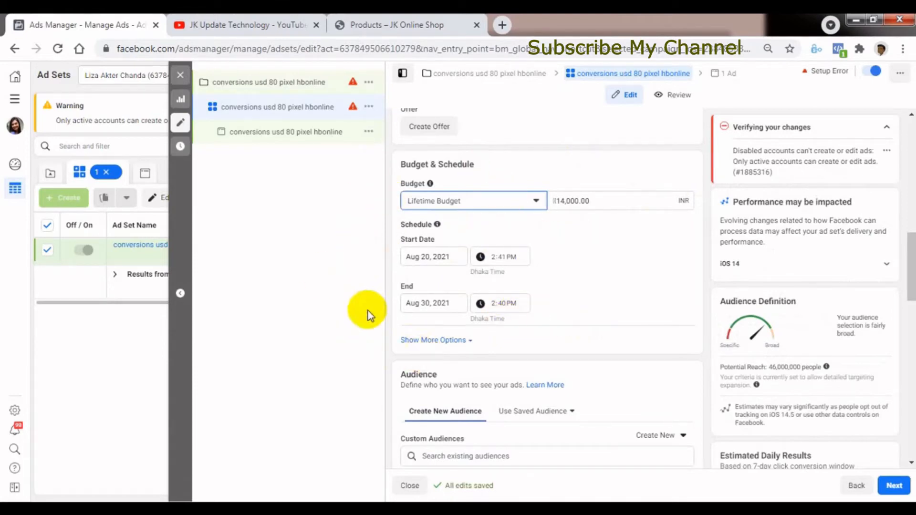
drag(632, 203, 556, 201)
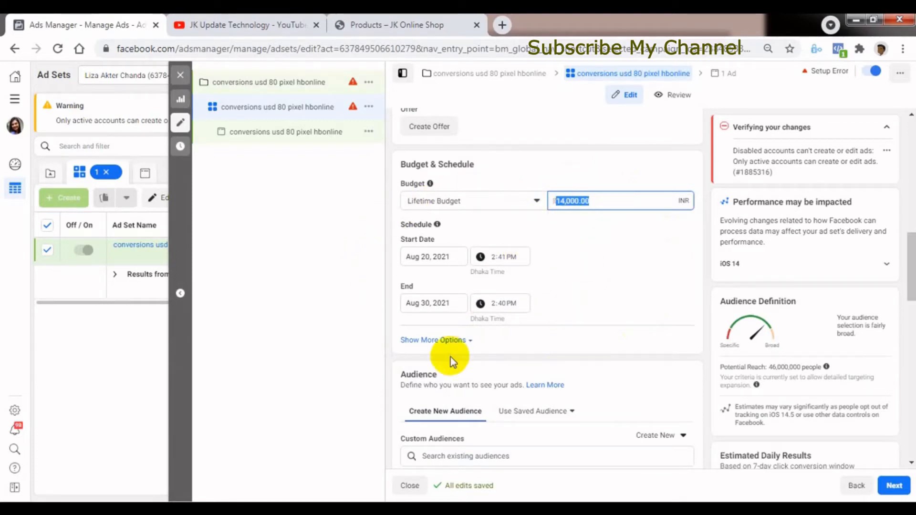
Reveal the additional schedule options and set the ad scheduling to run ads on a schedule.
click(434, 340)
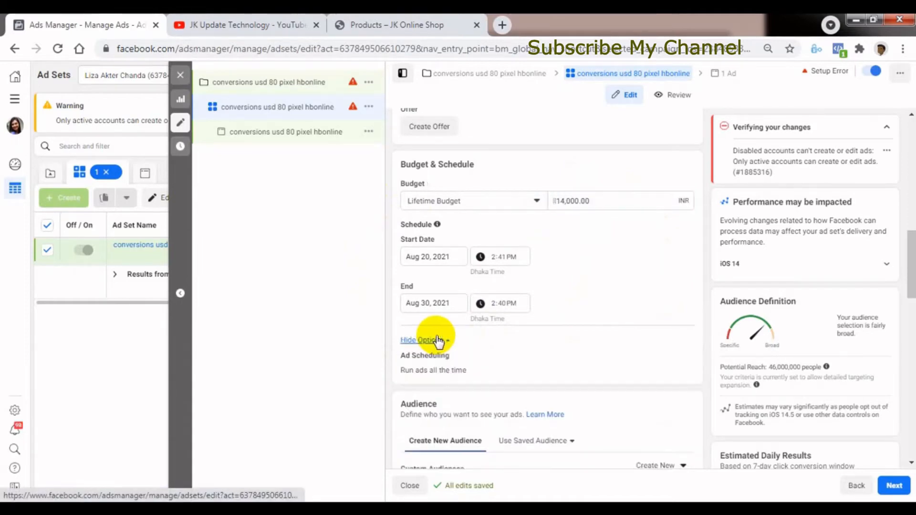
scroll(910, 286, down, 2)
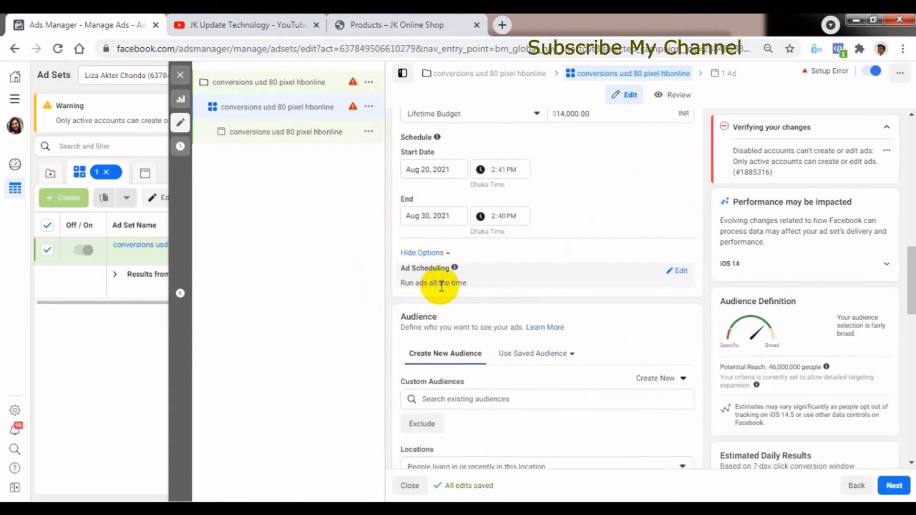
click(682, 272)
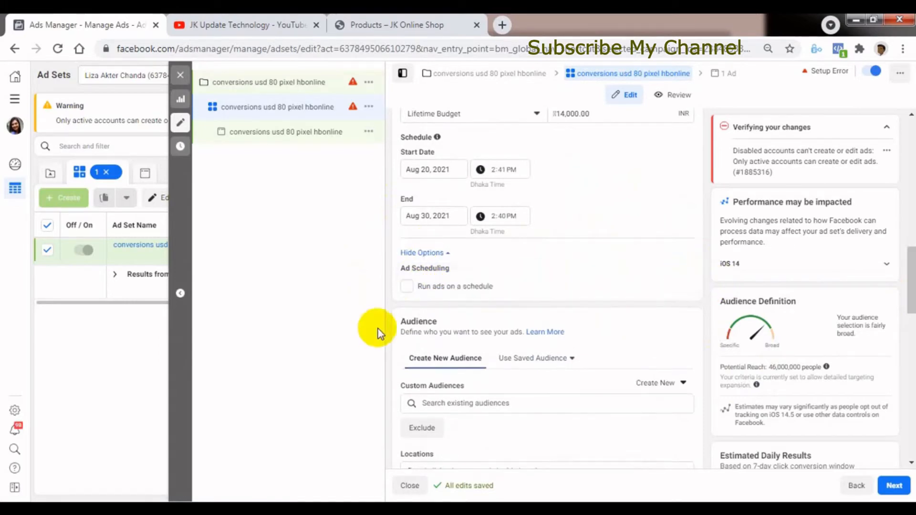
click(407, 286)
scroll(487, 293, down, 1)
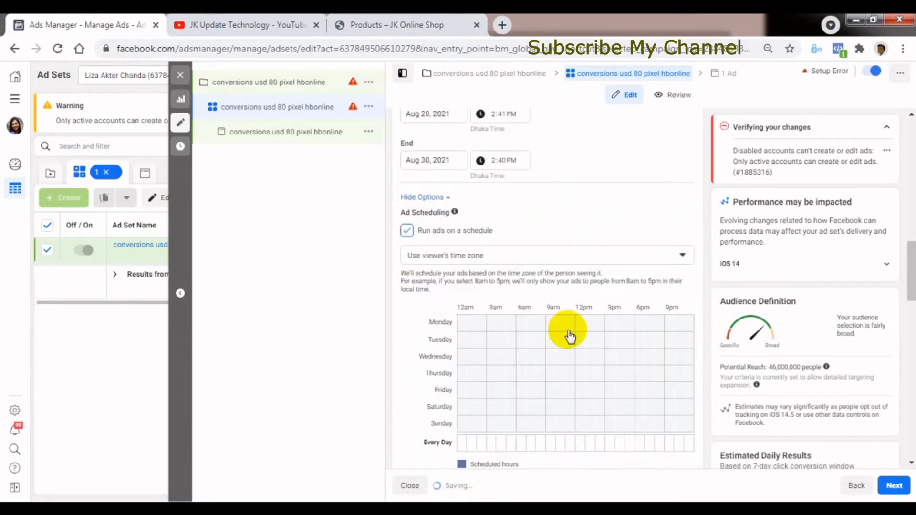
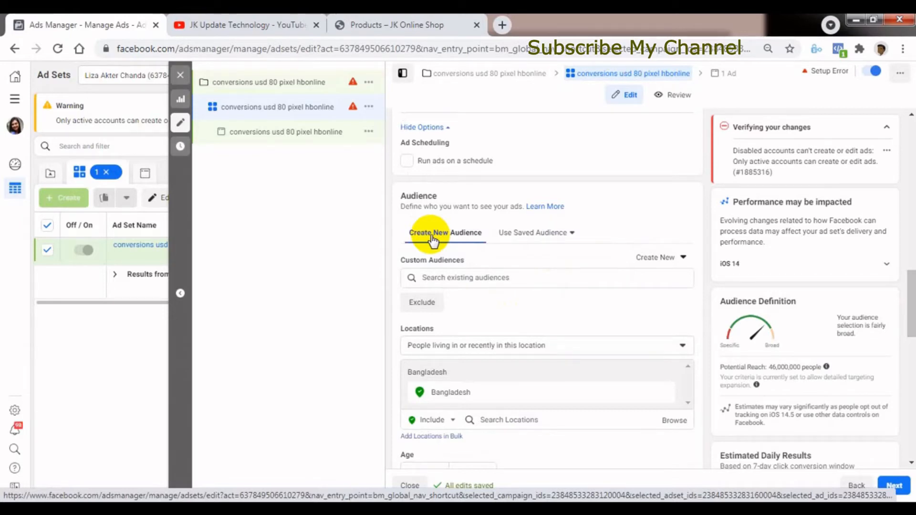
Check the saved audience options in the ad set's Audience section.
click(538, 237)
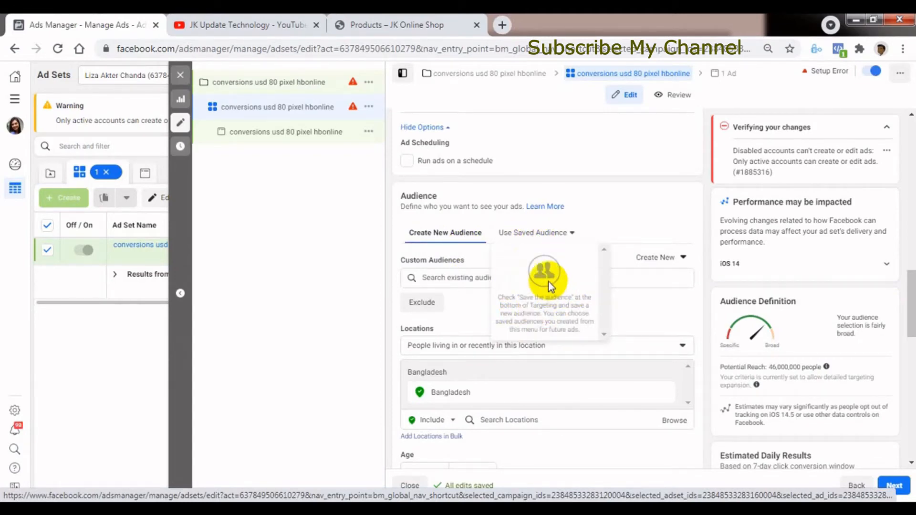
click(605, 200)
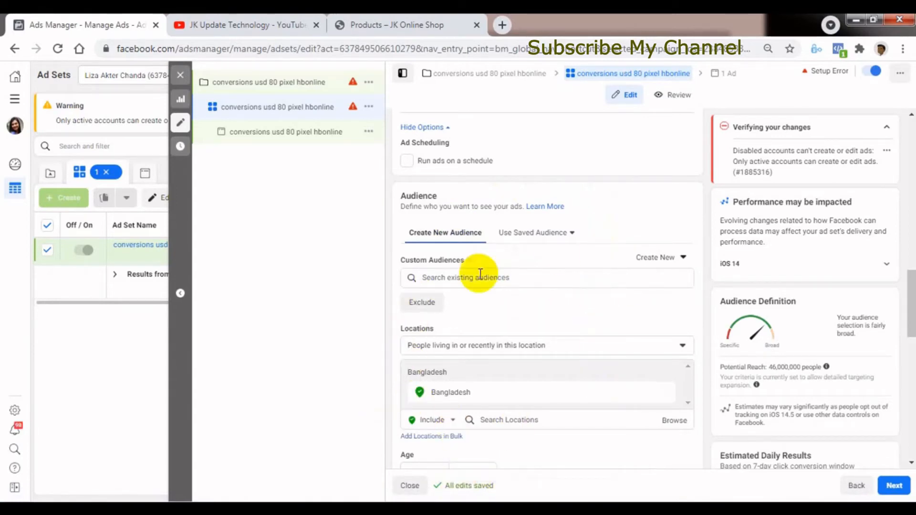
click(537, 234)
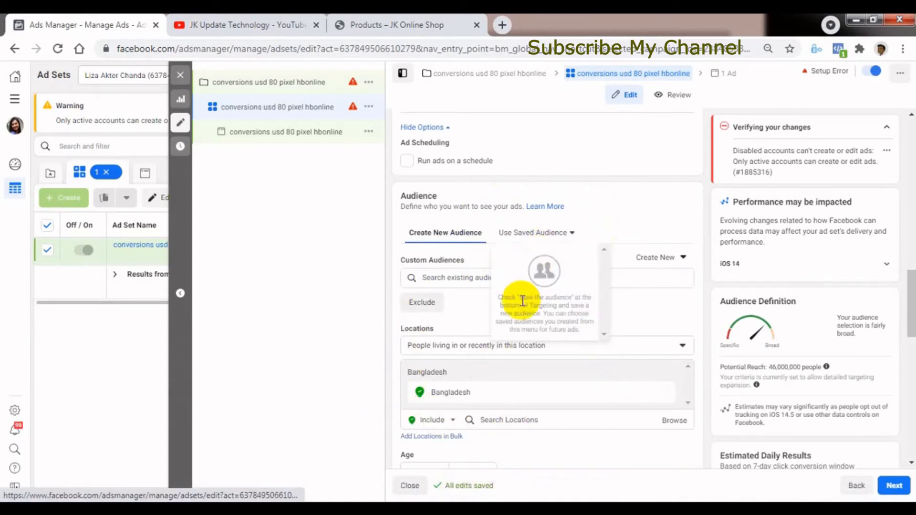
click(616, 202)
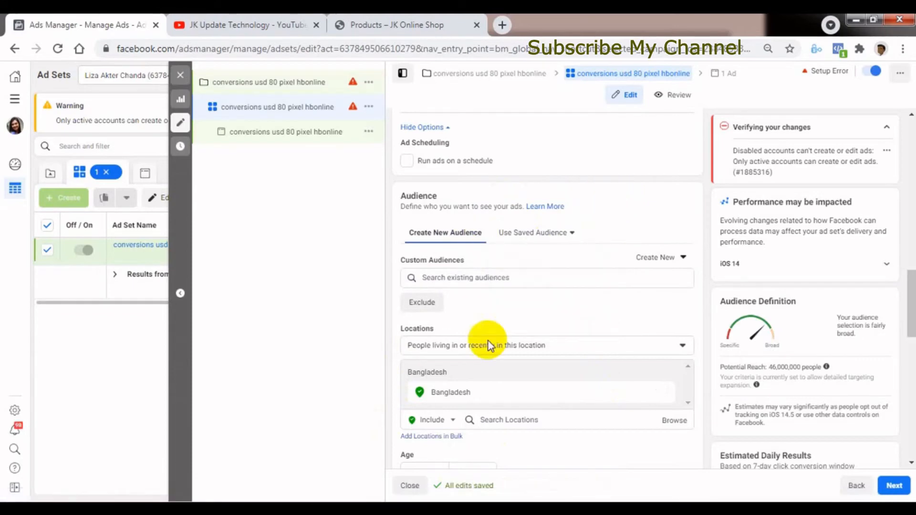
Review the choices for creating a custom or lookalike audience and the list of existing audiences.
scroll(909, 324, down, 2)
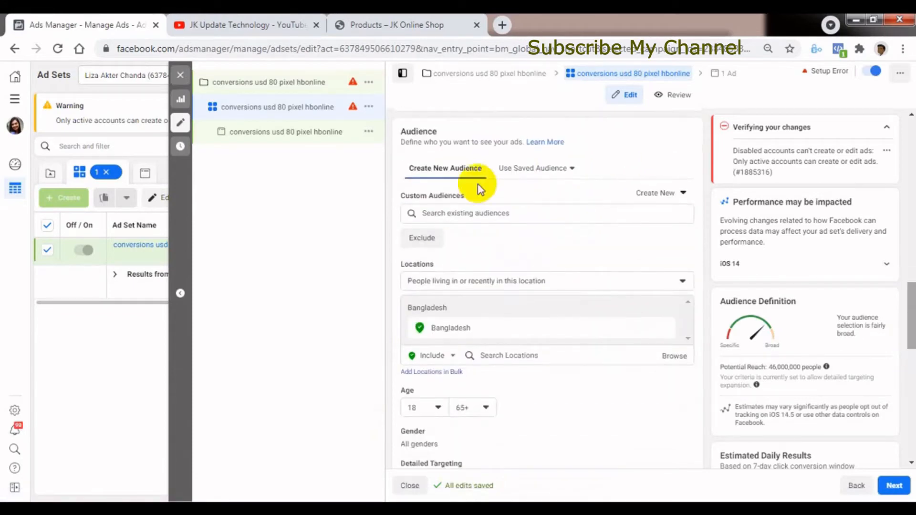
click(669, 195)
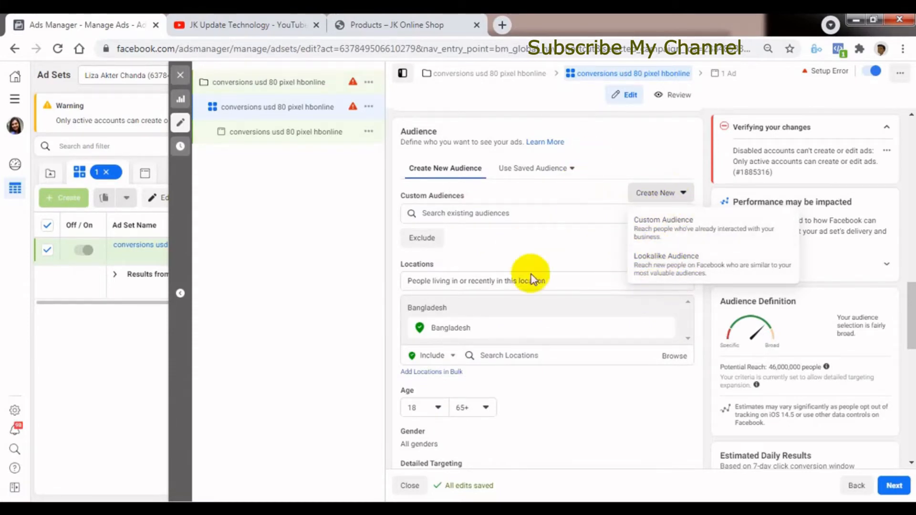
click(551, 253)
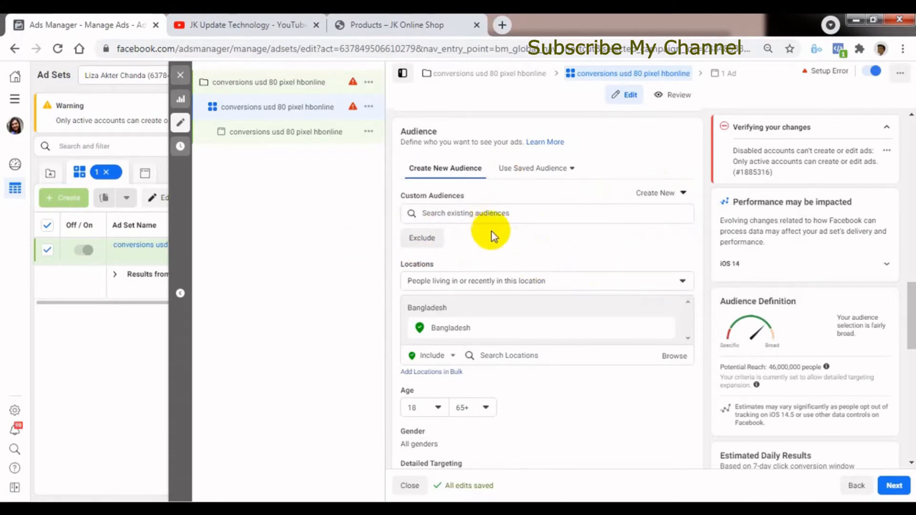
mouse_move(415, 205)
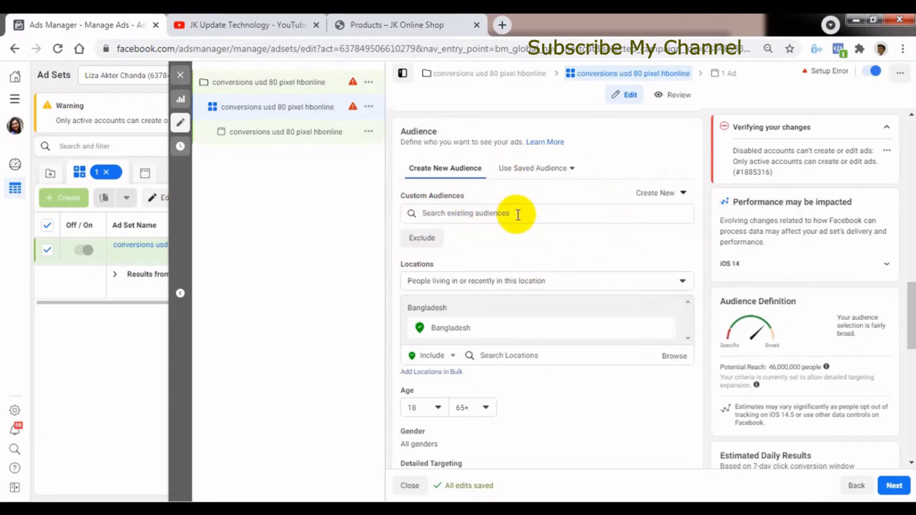
click(472, 213)
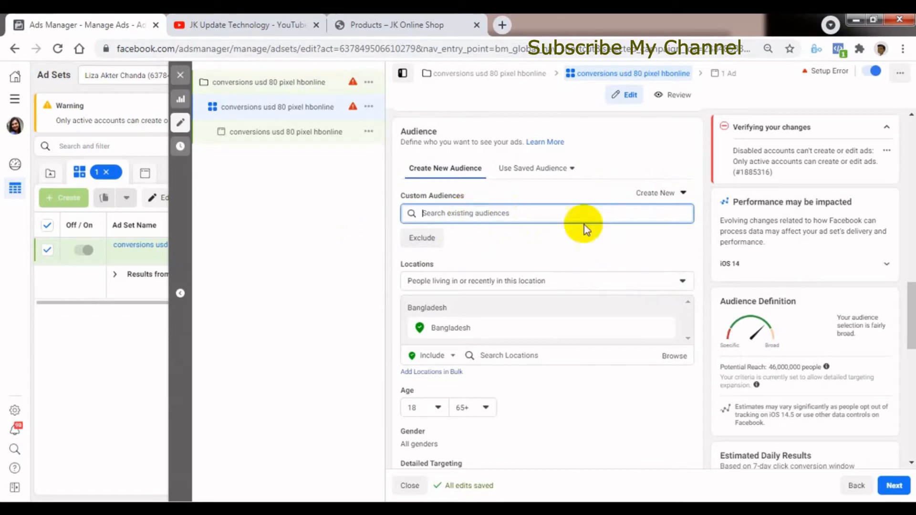
click(654, 192)
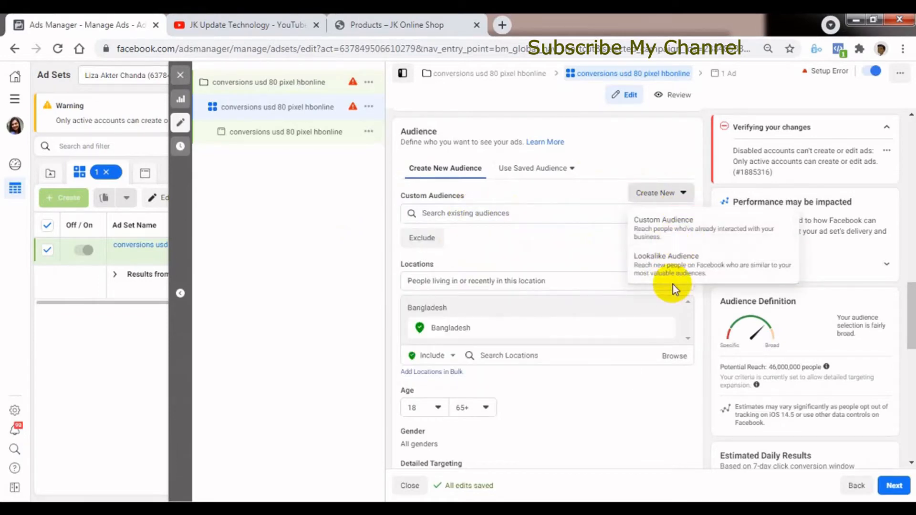
click(471, 210)
click(471, 212)
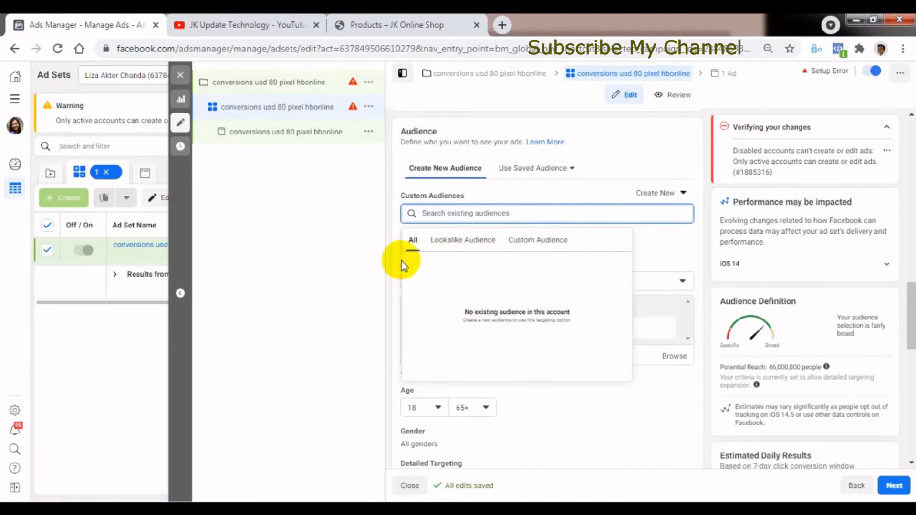
click(354, 262)
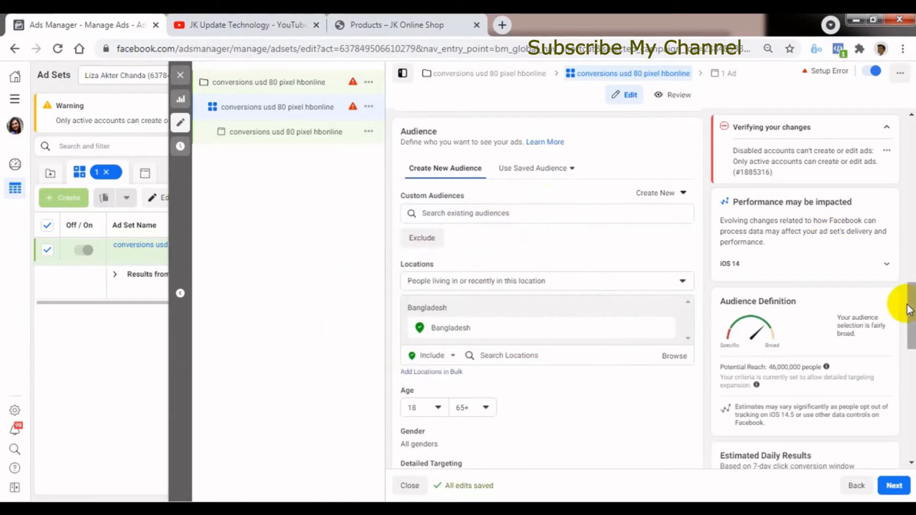
scroll(900, 311, down, 1)
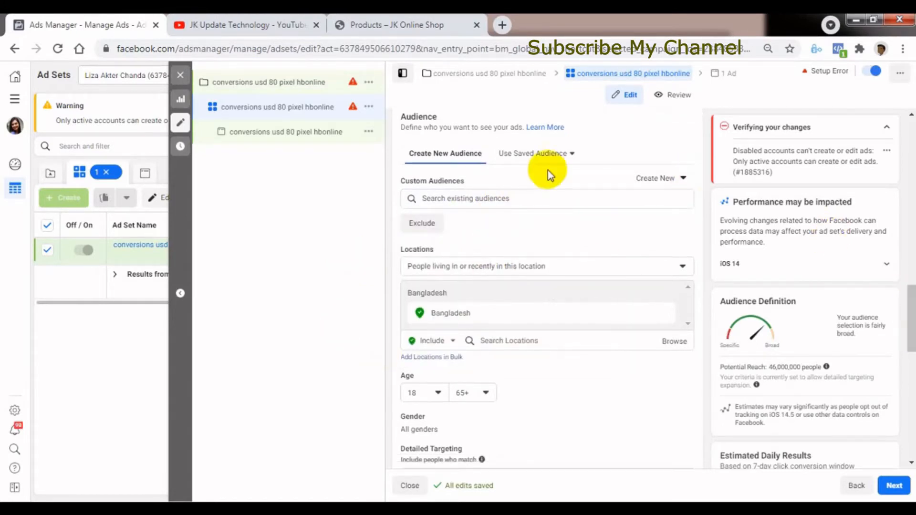
click(495, 205)
click(351, 274)
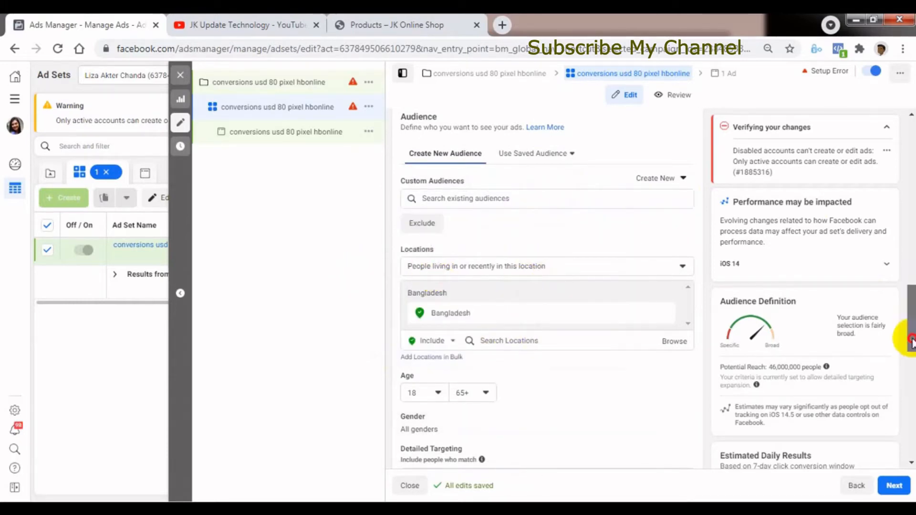
Review the location targeting choices and choose People living in or recently in this location.
scroll(910, 343, down, 3)
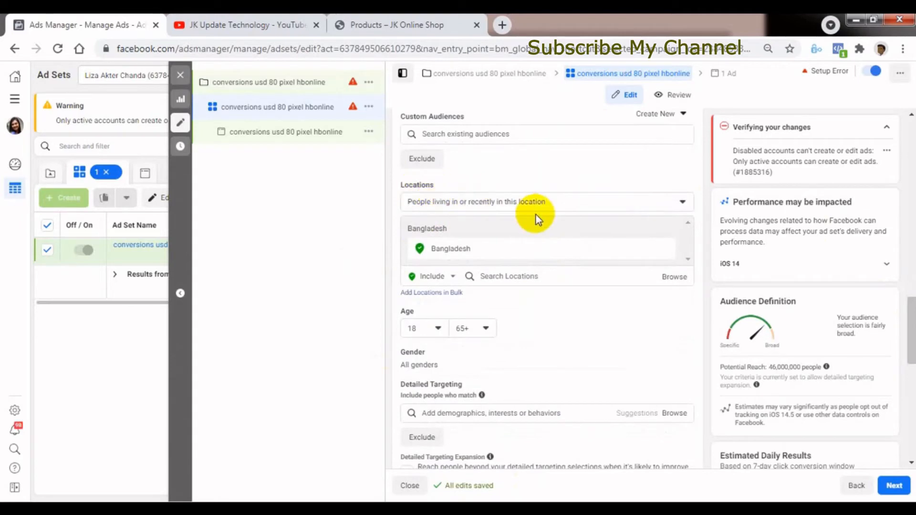
click(566, 204)
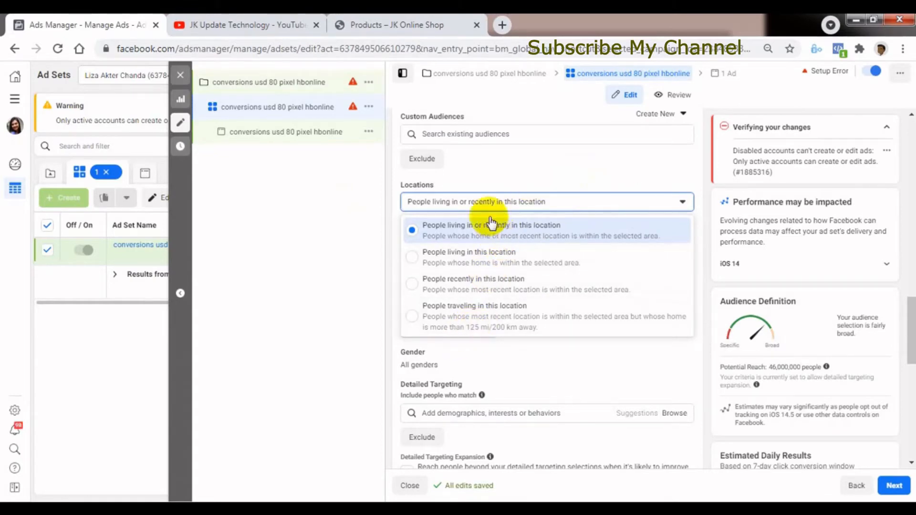
click(465, 229)
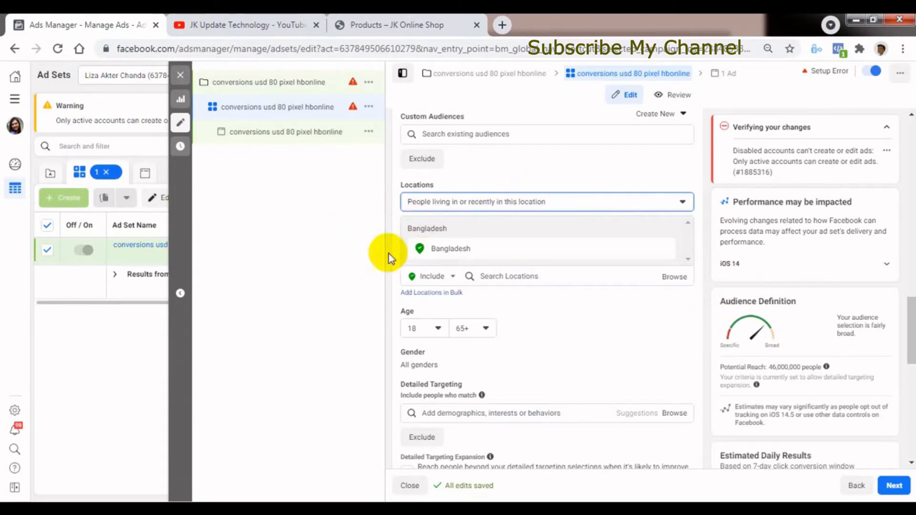
Remove Bangladesh from the audience's included locations.
mouse_move(419, 246)
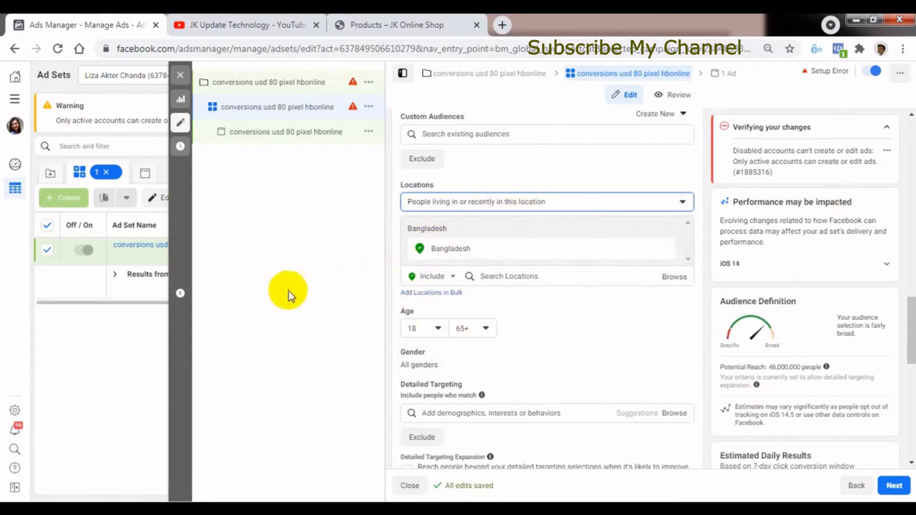
mouse_move(461, 251)
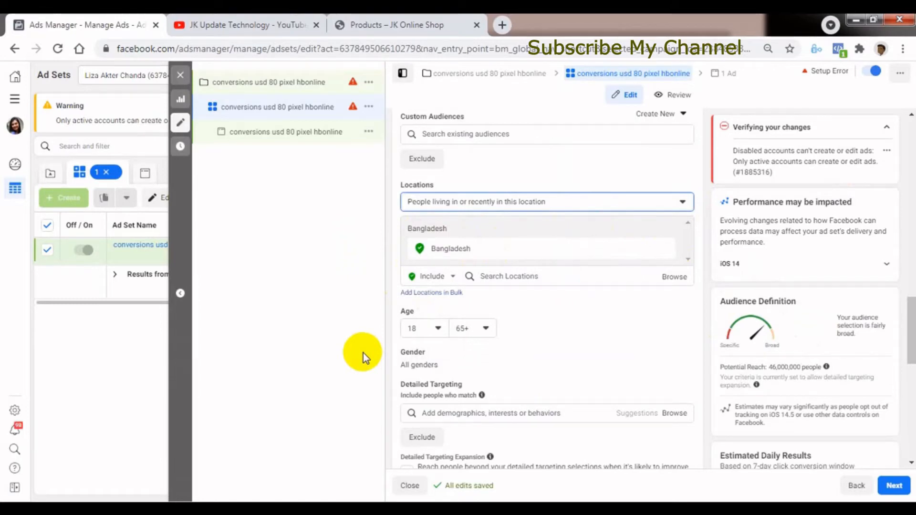
click(668, 249)
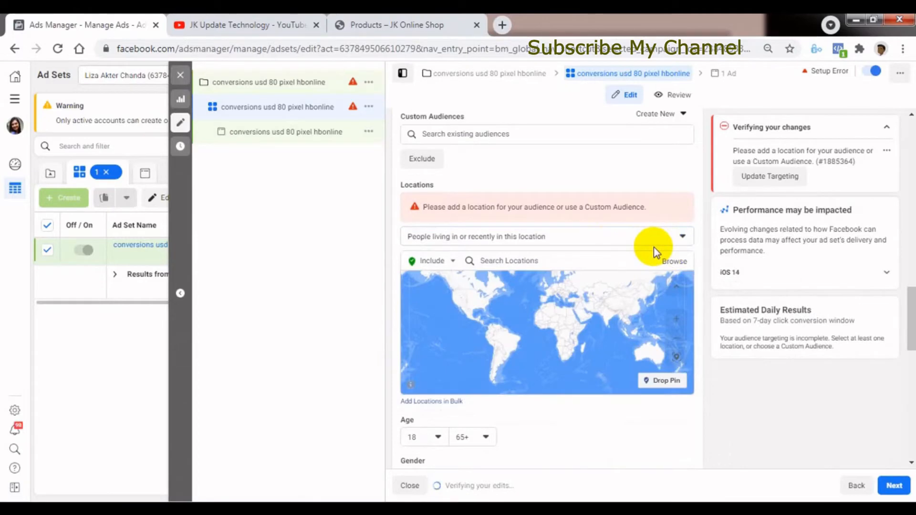
click(509, 261)
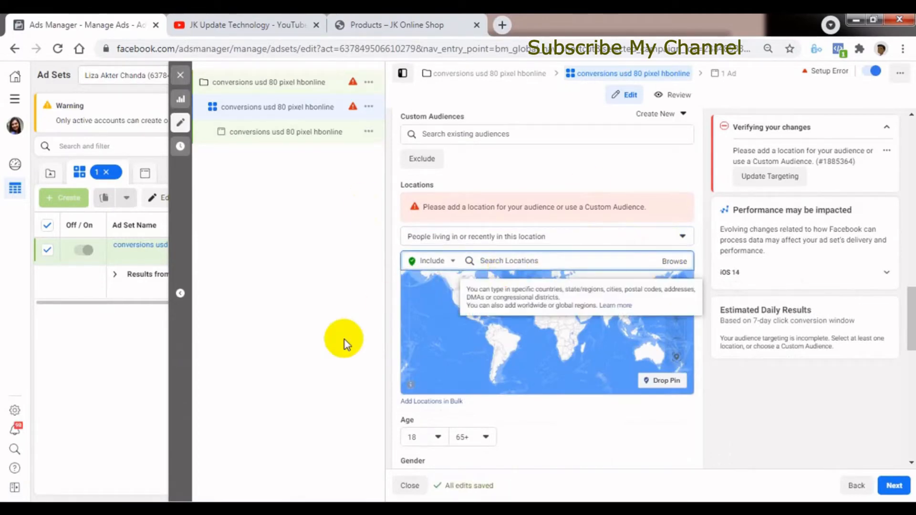
text(un)
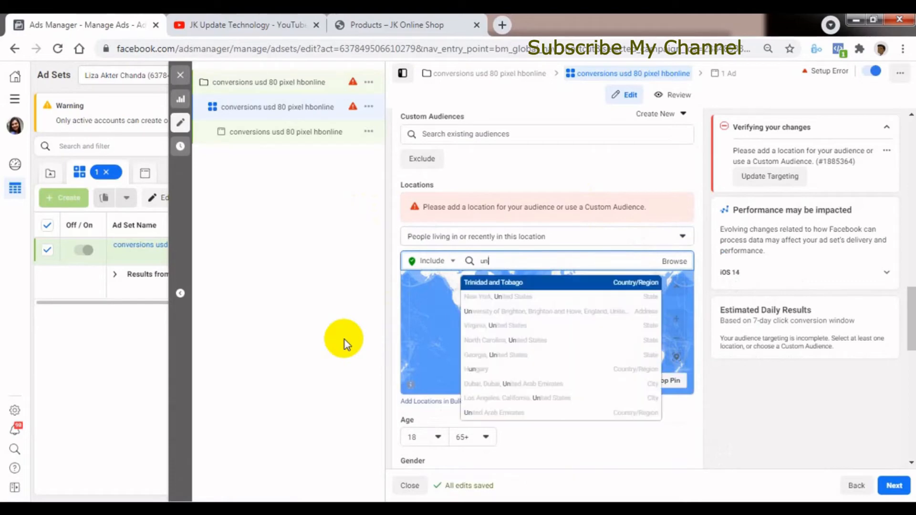
text(ited st)
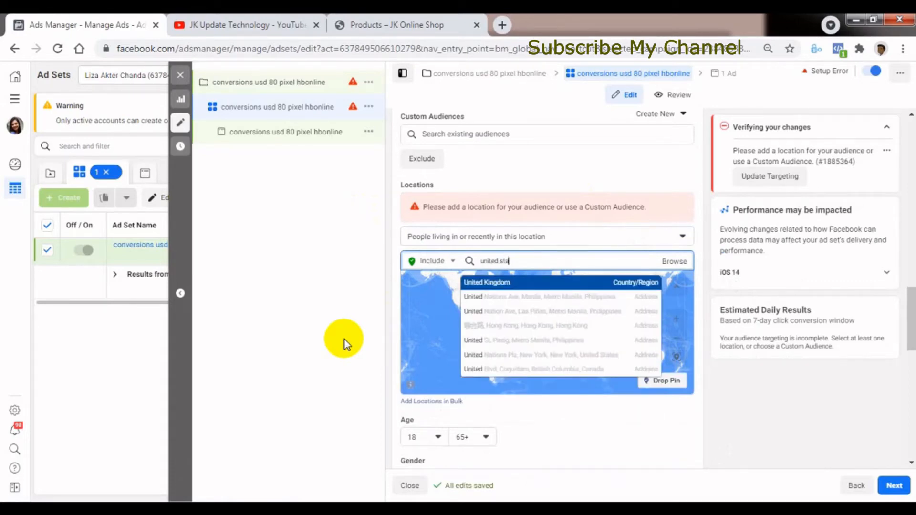
text(a)
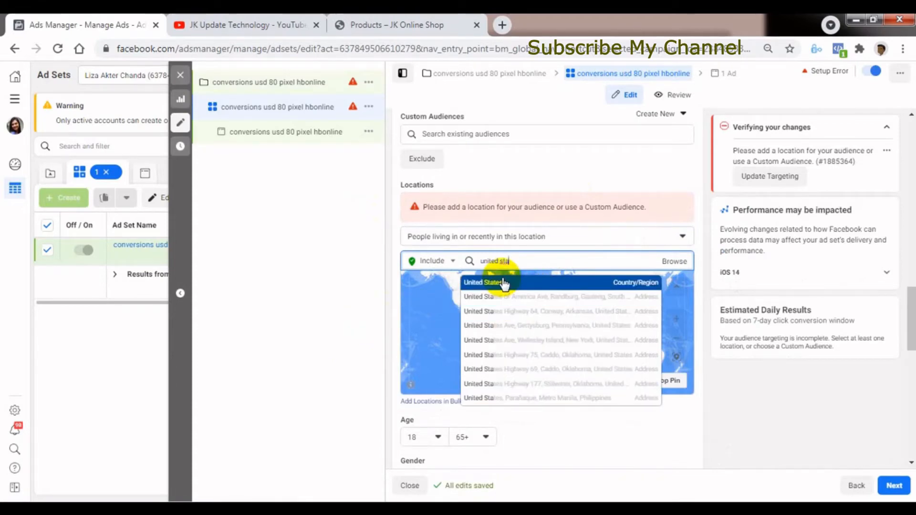
key(ctrl+a)
key(BackSpace)
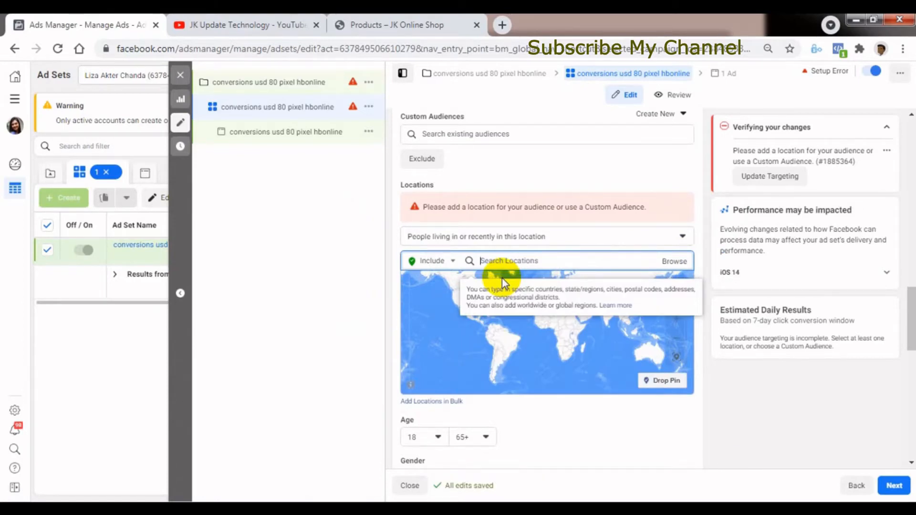
Include the city Gazipur, Dhaka, Dhaka Division, Bangladesh in the audience locations and set its radius to 40 miles.
text(g)
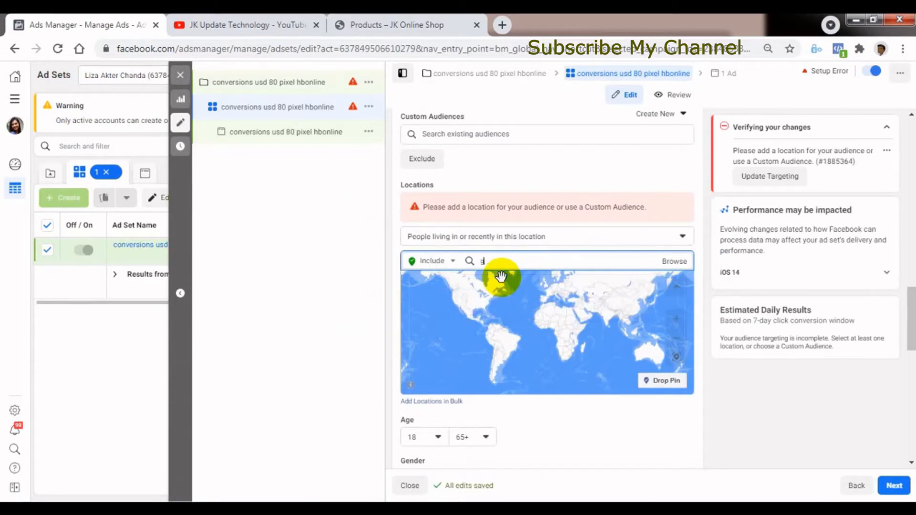
text(azipur)
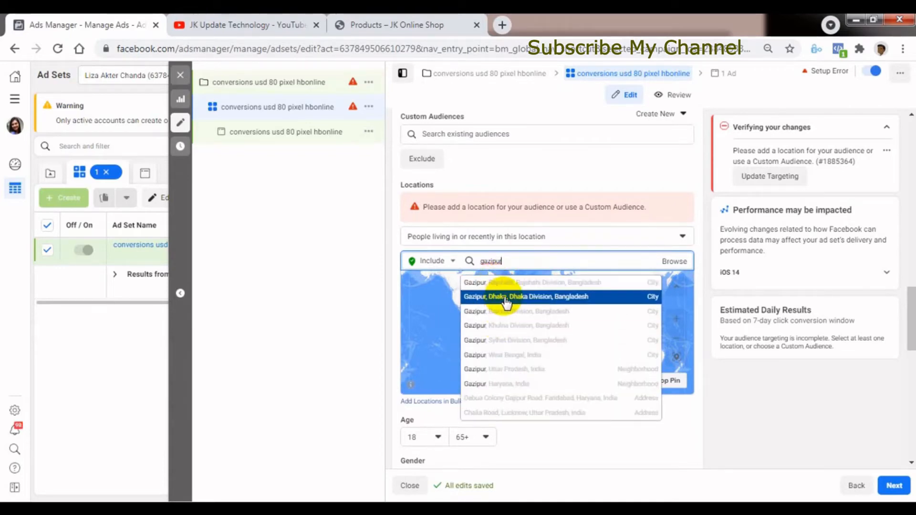
click(506, 303)
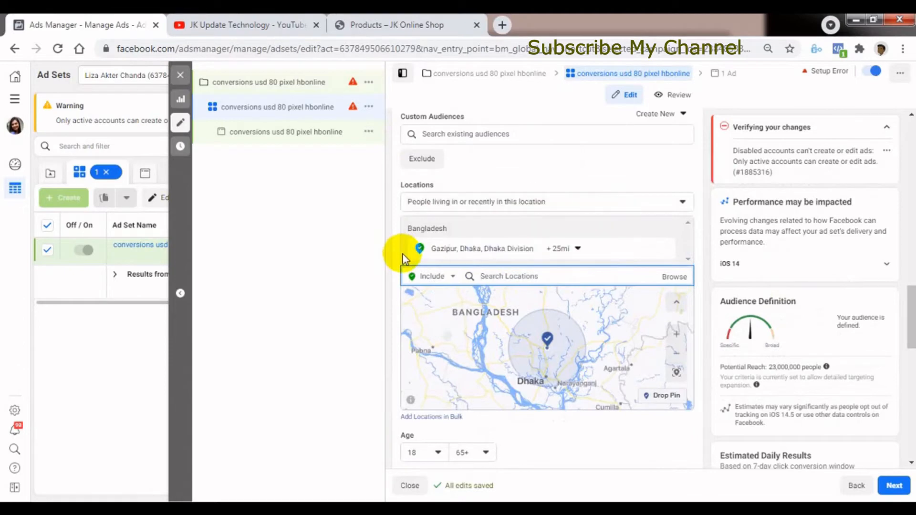
click(580, 248)
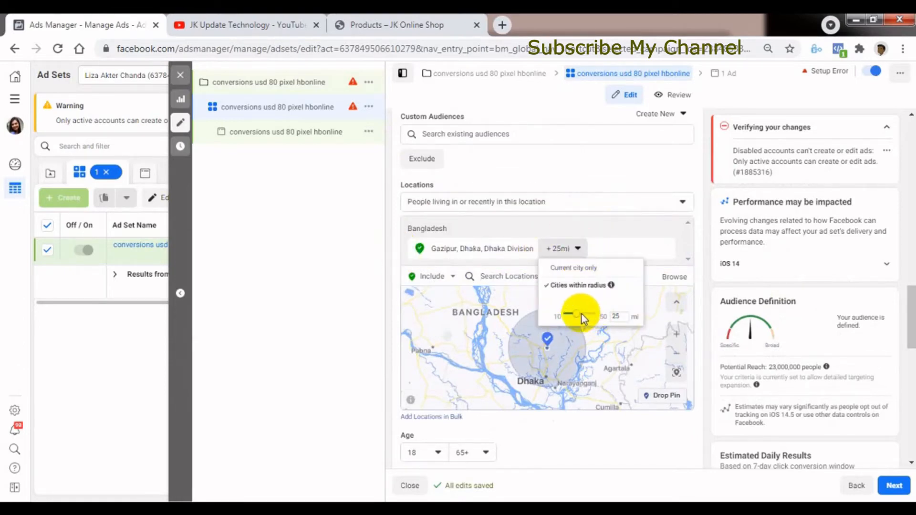
drag(590, 316, 590, 316)
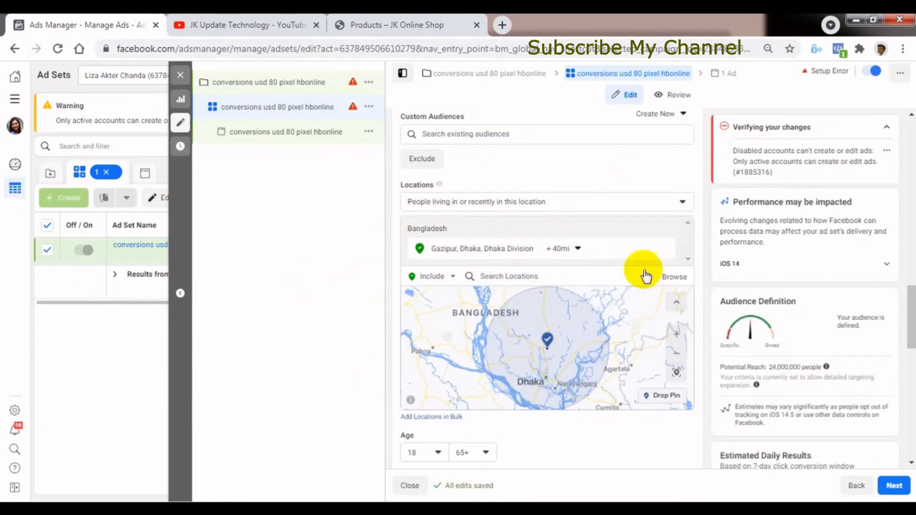
Search the locations for "shylet" and include the place Shylet,Bangladesh in the audience.
click(496, 275)
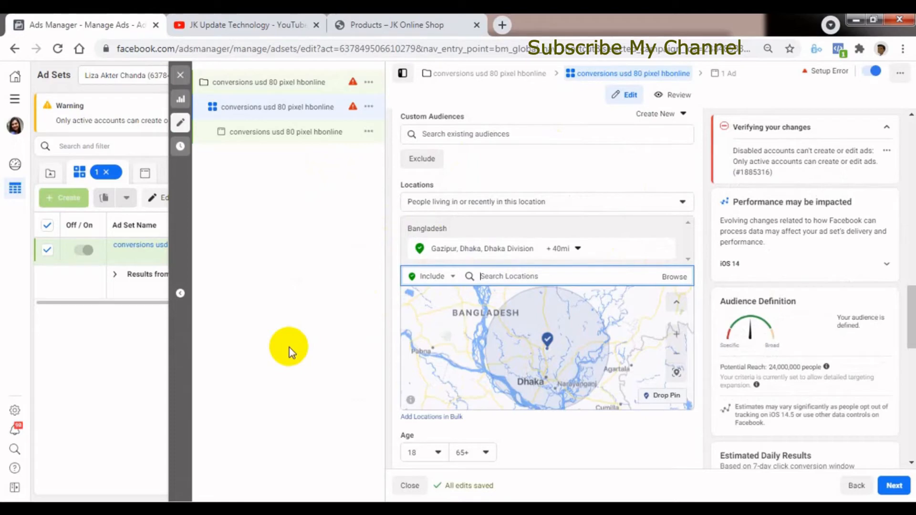
text(sh)
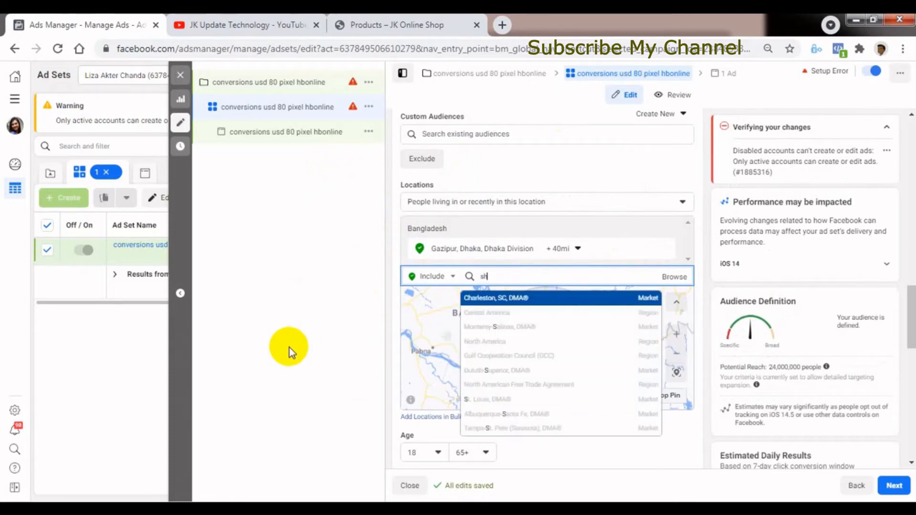
text(ylet)
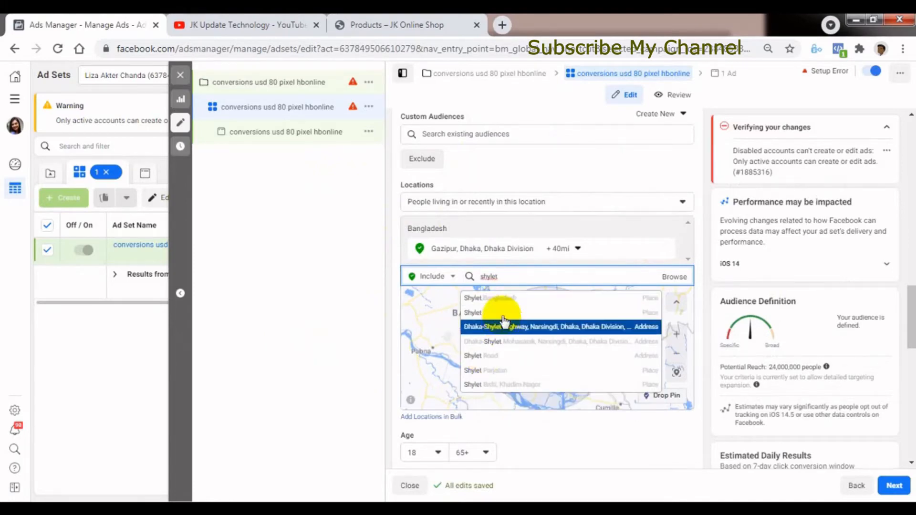
click(505, 300)
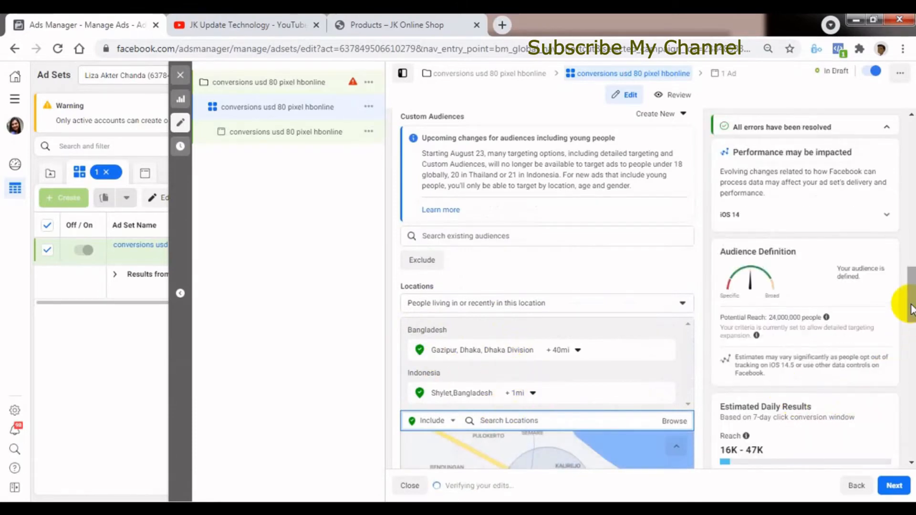
scroll(902, 303, down, 3)
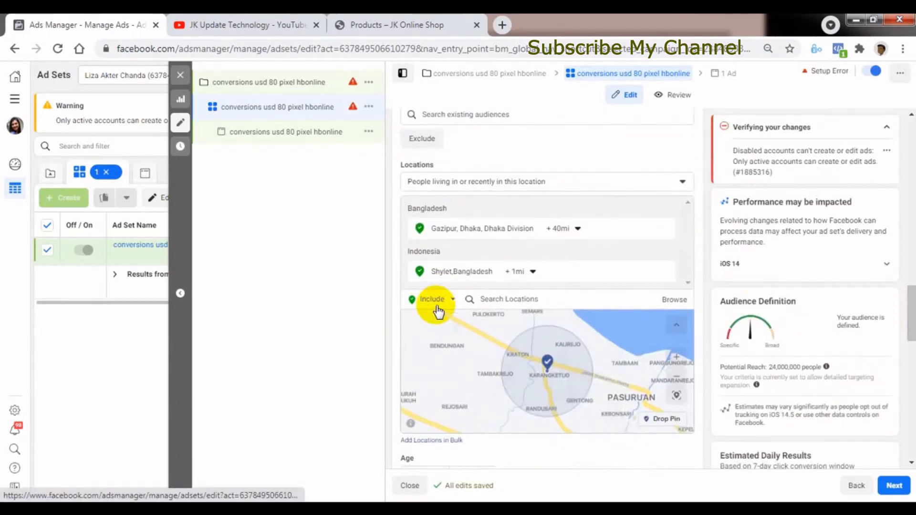
Set the radius of the included location Shylet,Bangladesh to 39 miles.
click(527, 272)
drag(511, 307, 535, 309)
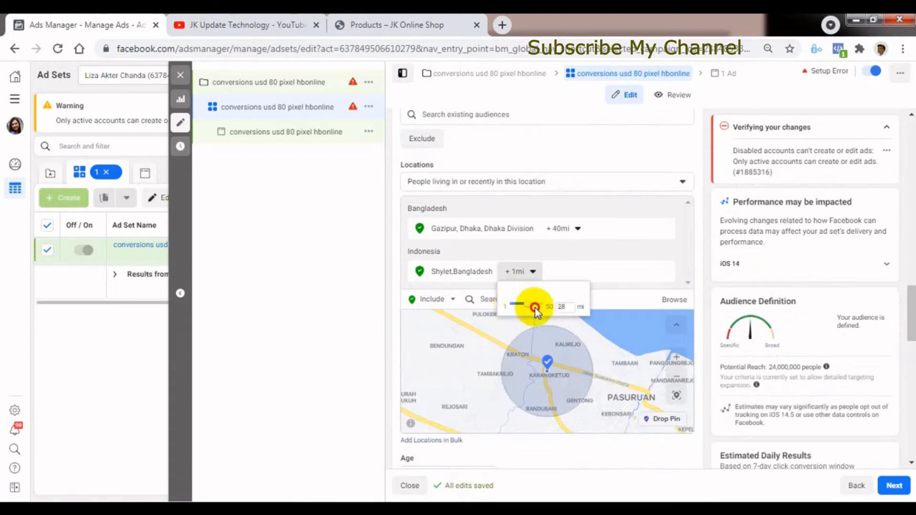
click(353, 288)
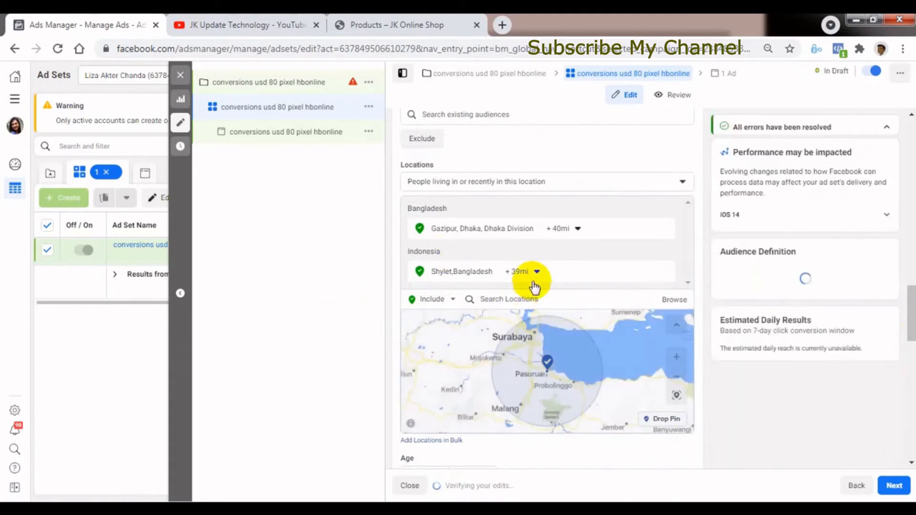
click(535, 272)
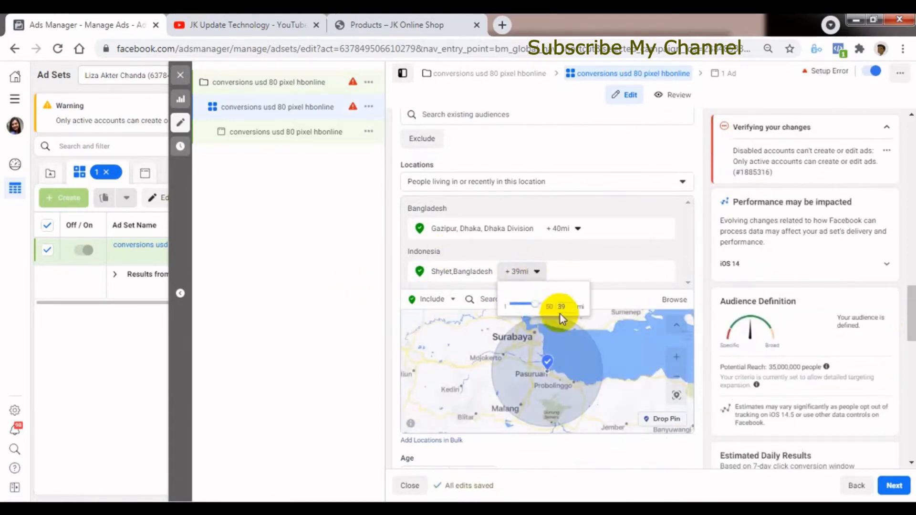
click(368, 321)
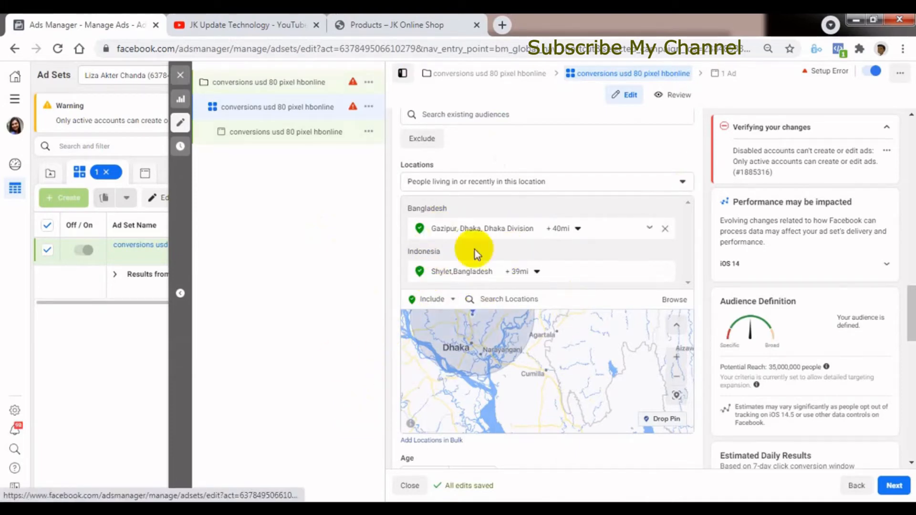
Exclude the city Comilla, Chittagong Division, Bangladesh from the audience locations and set its radius to 50 miles.
click(444, 299)
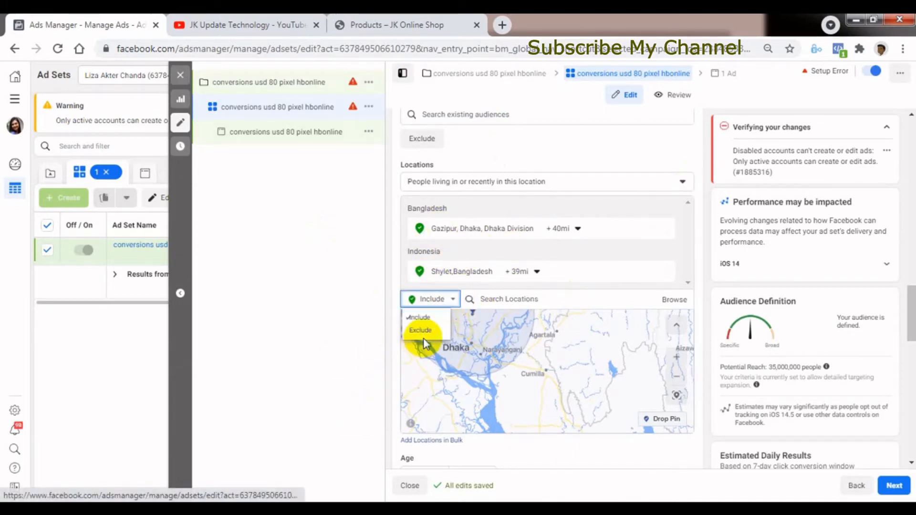
click(424, 339)
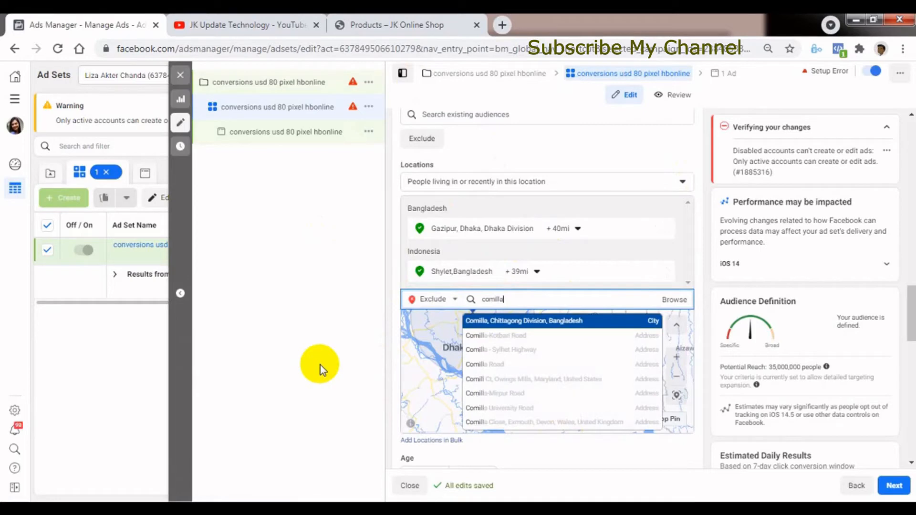
click(515, 323)
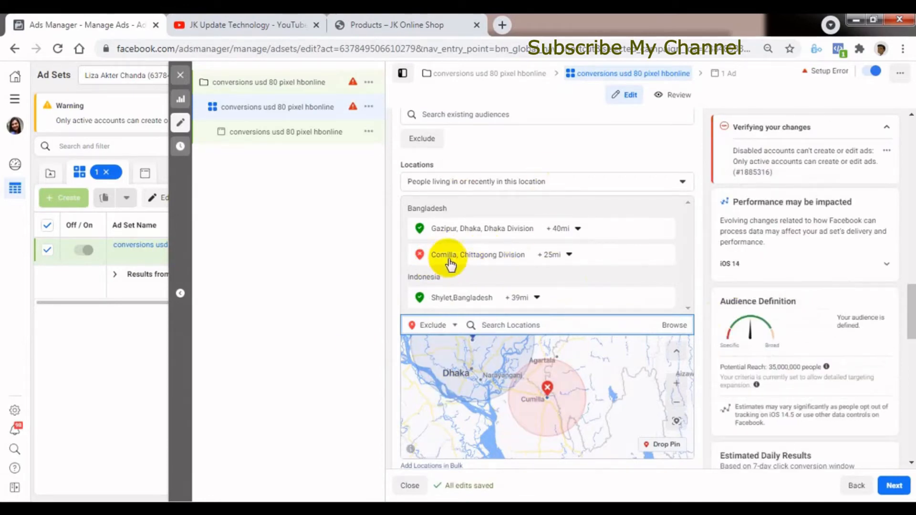
click(569, 256)
drag(571, 320, 583, 321)
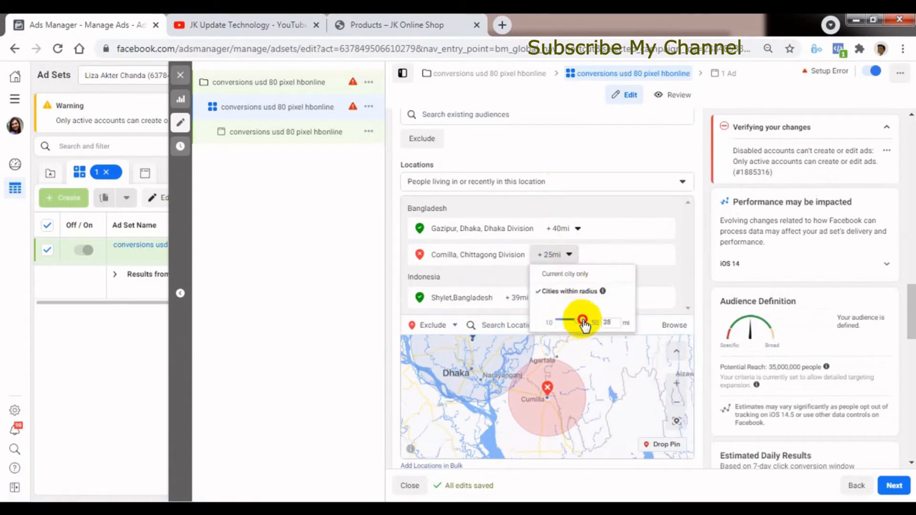
click(354, 316)
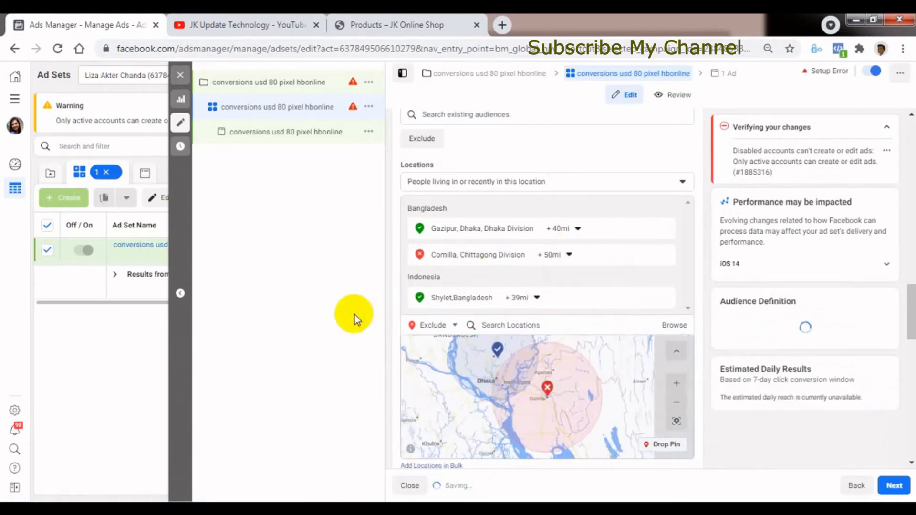
click(570, 256)
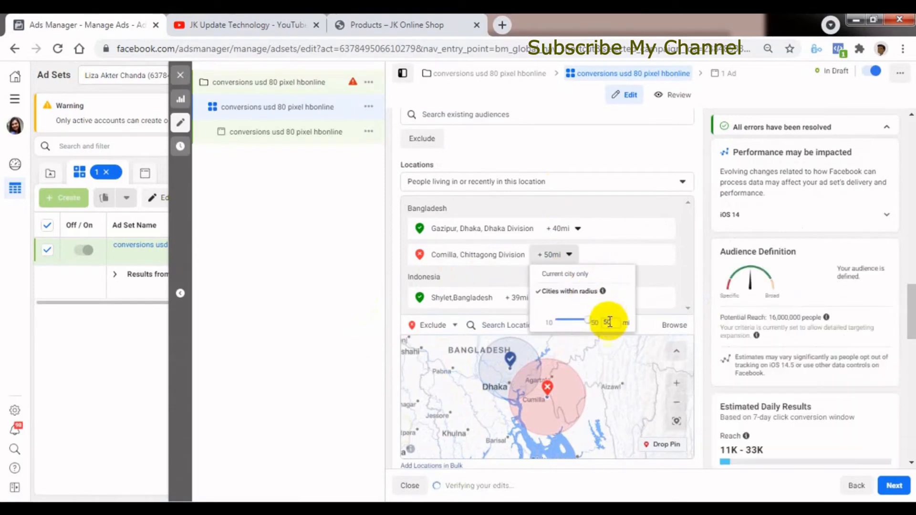
click(383, 287)
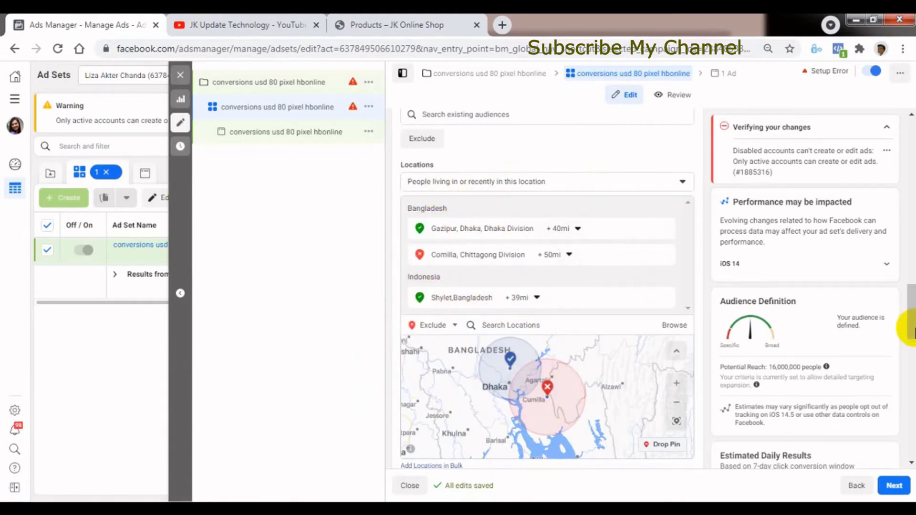
Set the audience's age range from 16 to 45 and open the gender setting for editing.
scroll(911, 327, down, 2)
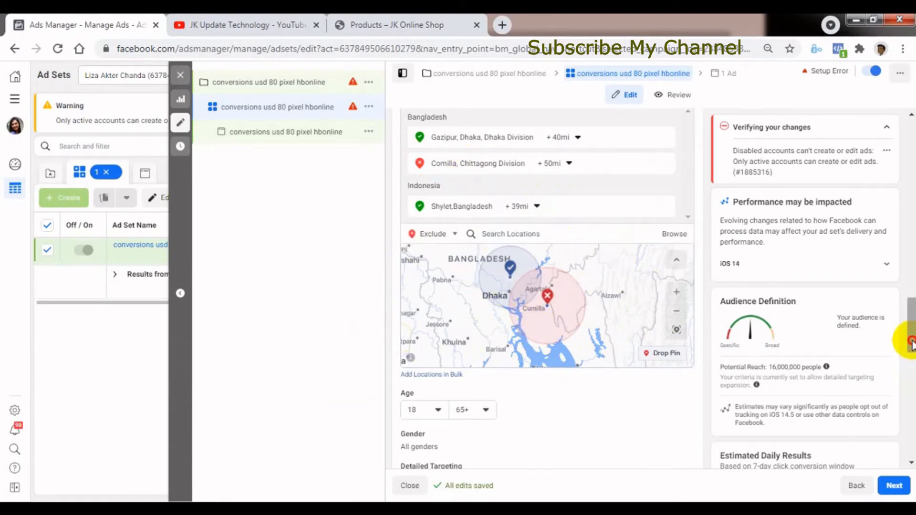
drag(912, 342, 913, 359)
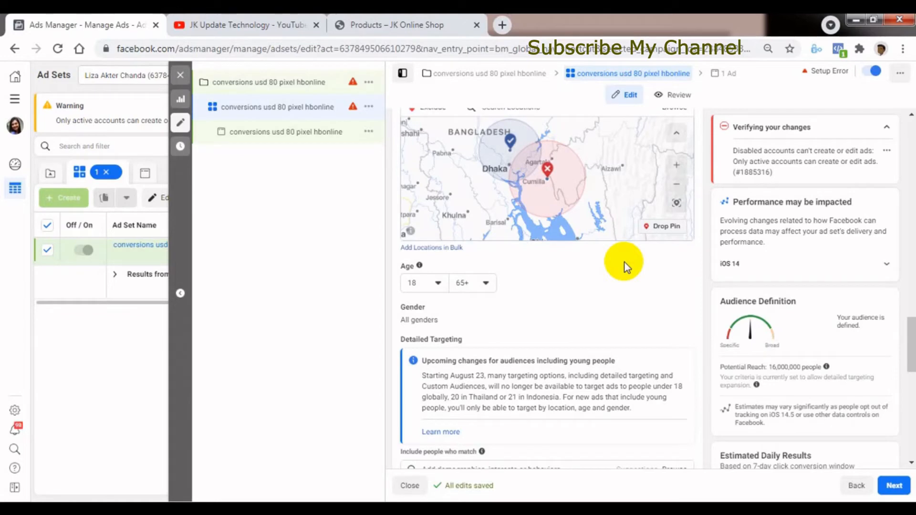
click(438, 287)
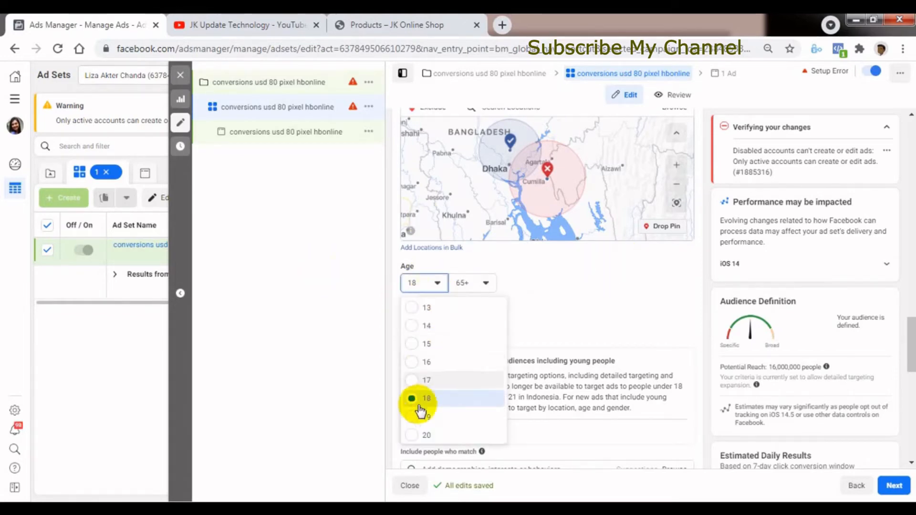
click(415, 363)
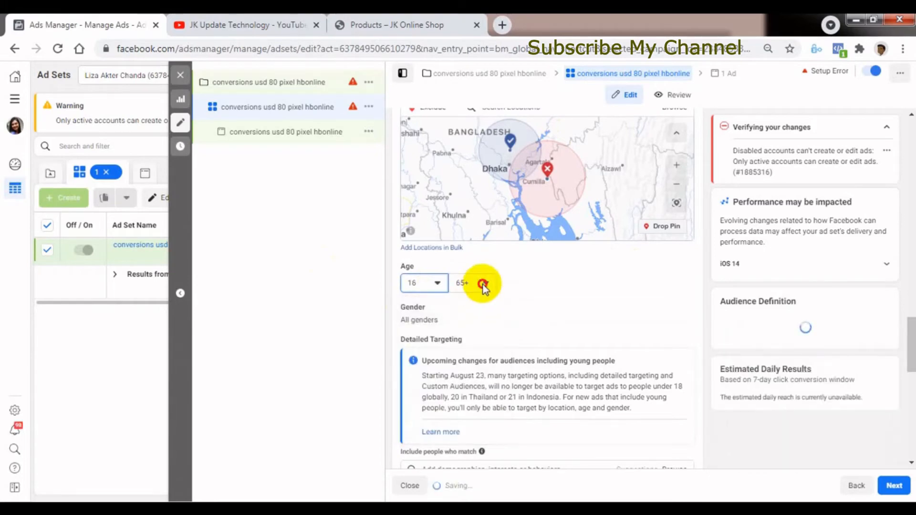
click(483, 285)
scroll(477, 332, up, 3)
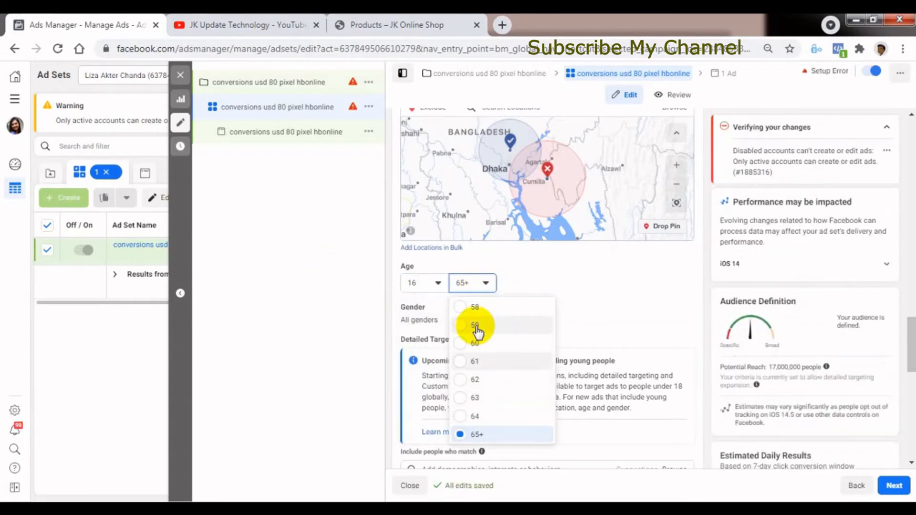
scroll(477, 331, up, 3)
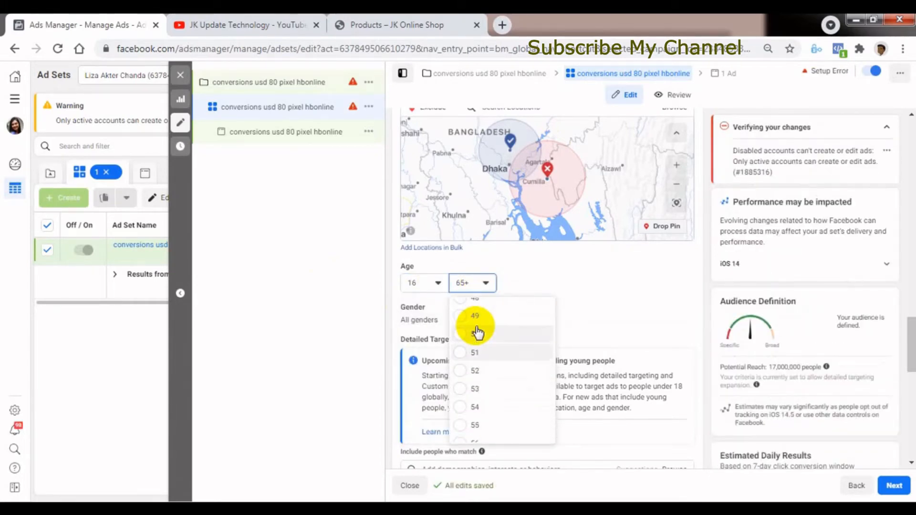
scroll(477, 332, up, 3)
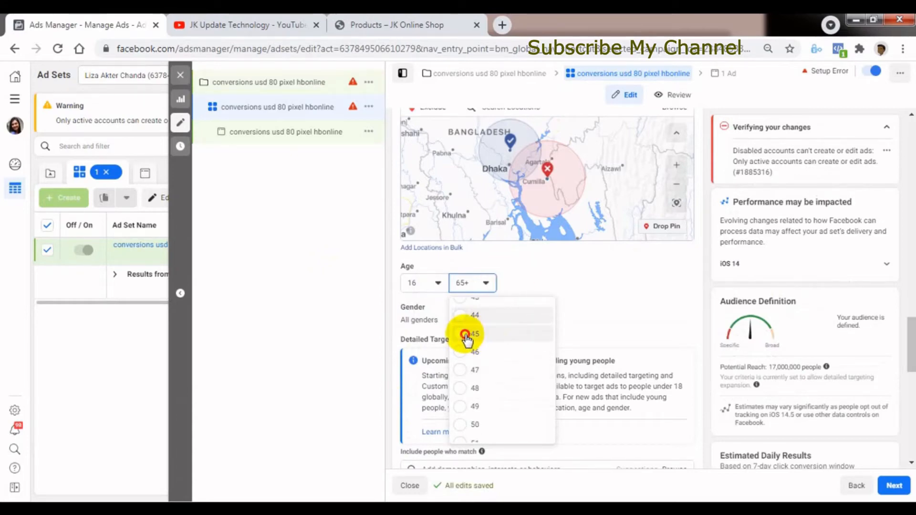
click(470, 334)
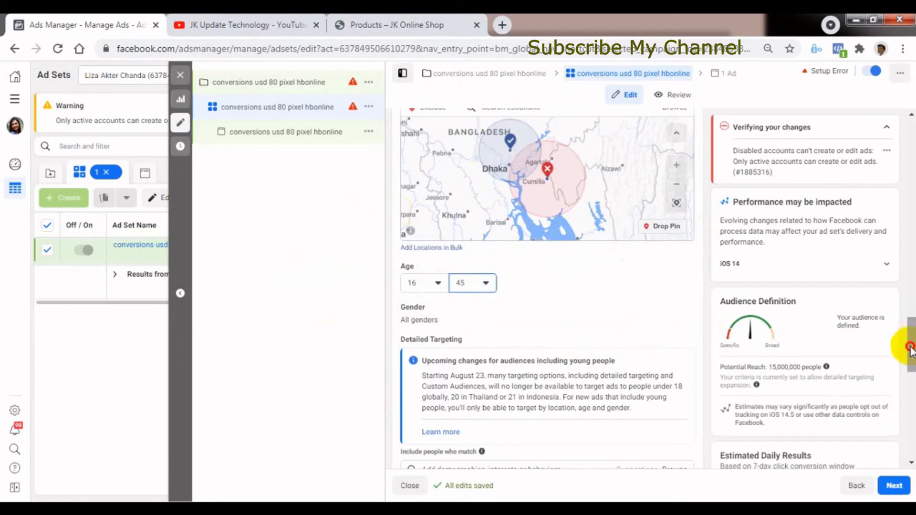
scroll(909, 348, down, 2)
click(677, 234)
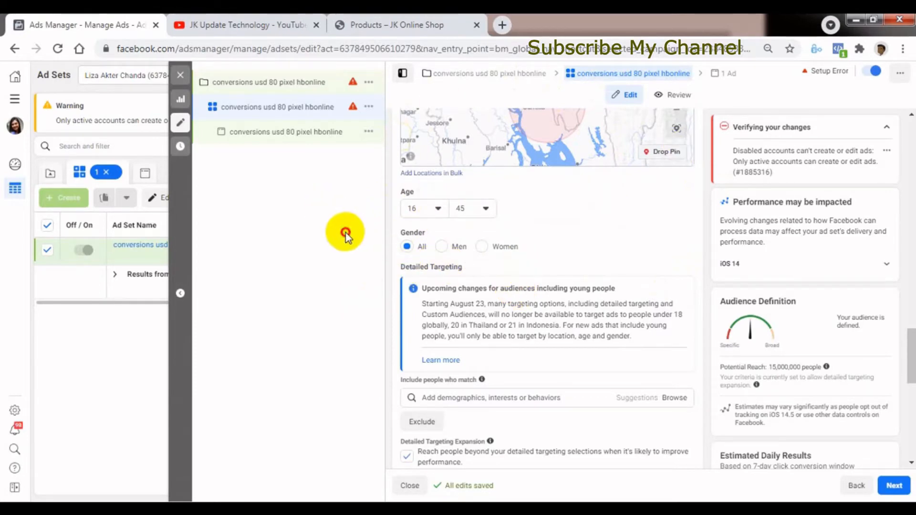
Search the detailed targeting for "student" and "teacher" and include the interests Student and Teacher.
scroll(911, 377, down, 2)
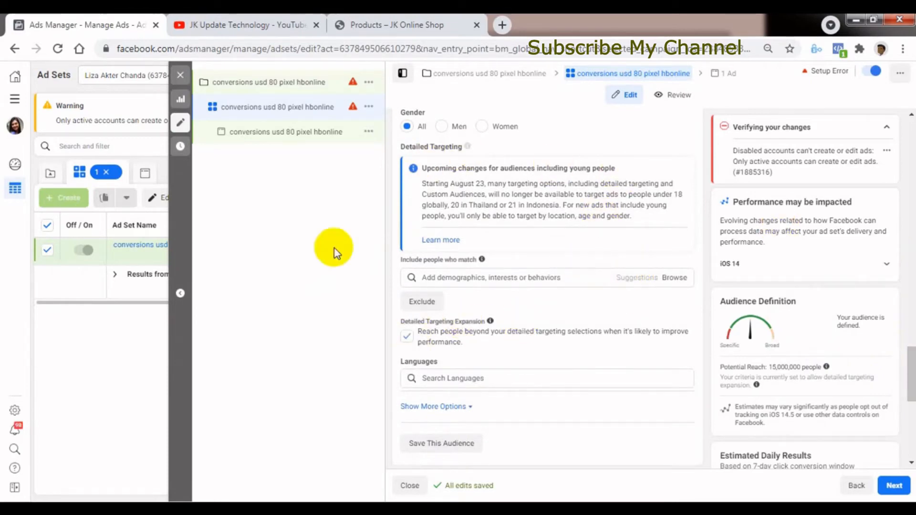
scroll(909, 377, down, 1)
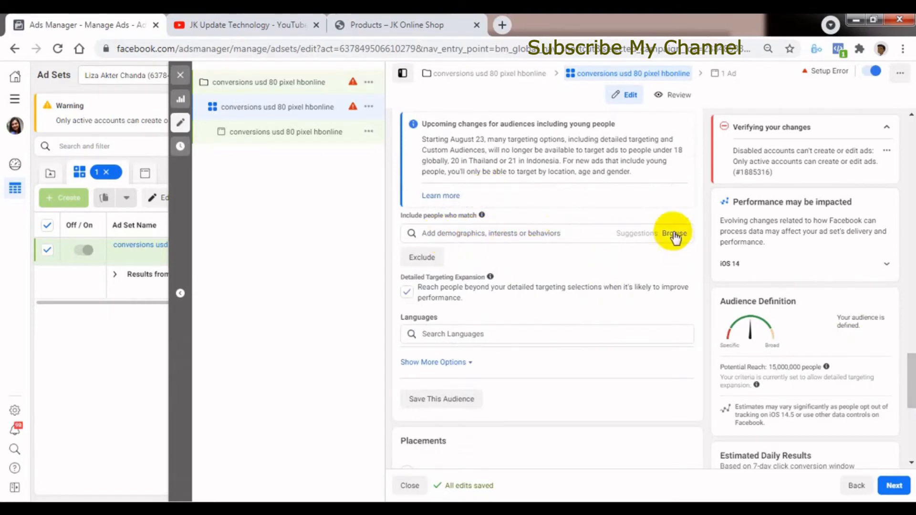
click(472, 236)
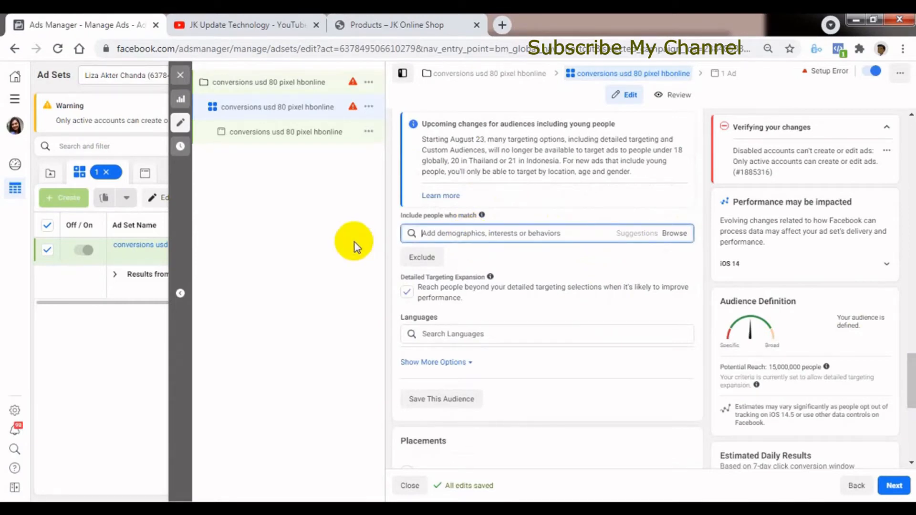
text(stu)
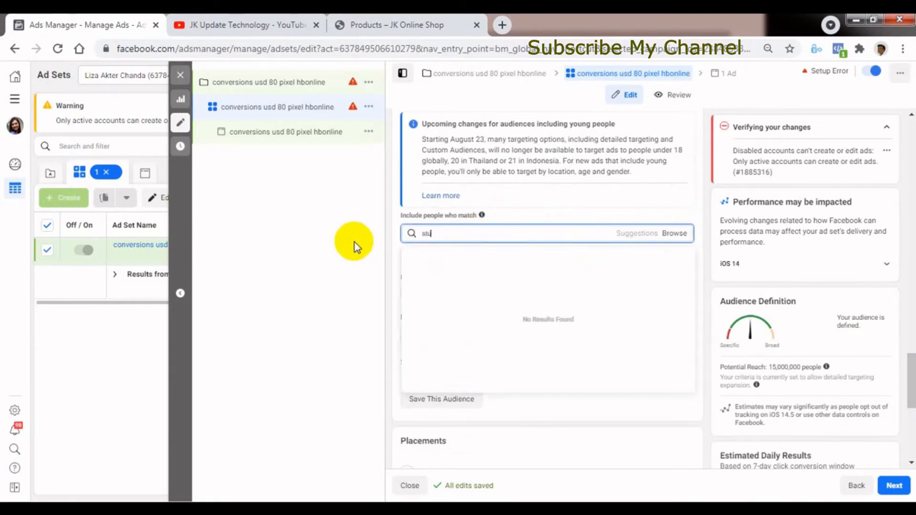
text(dent)
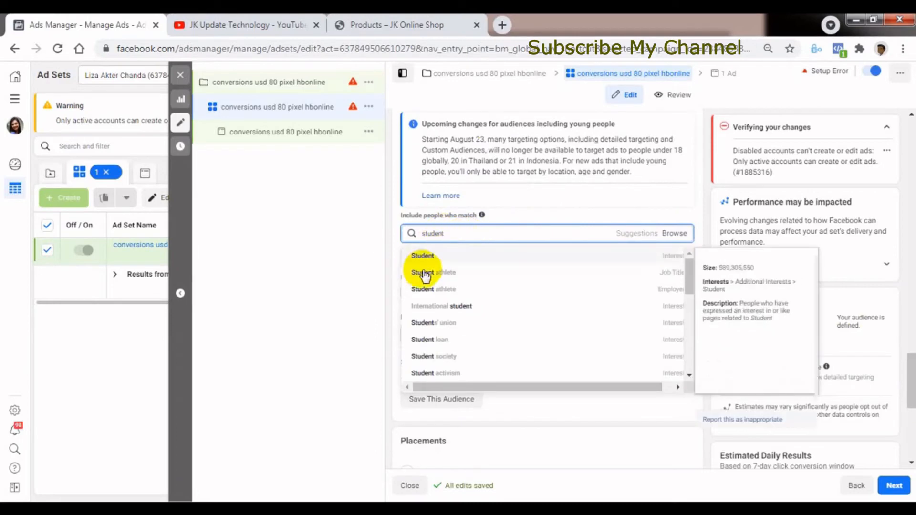
click(423, 256)
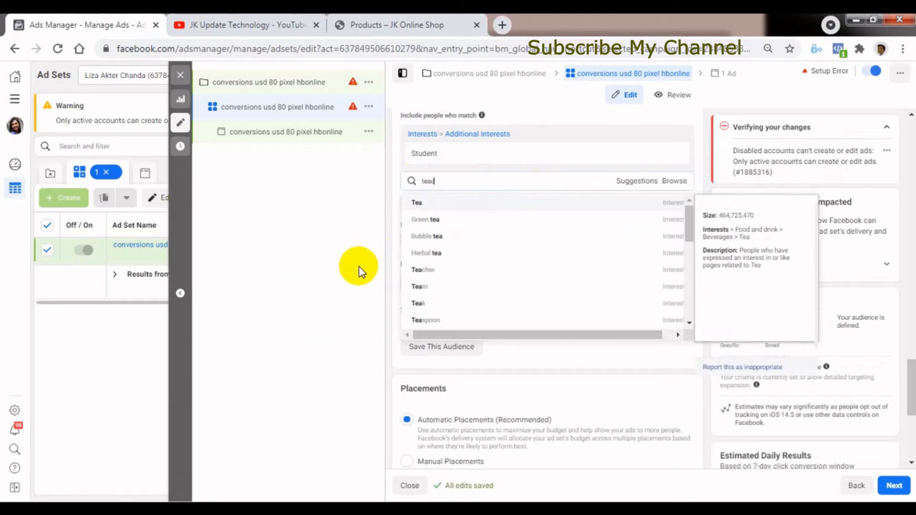
text(s)
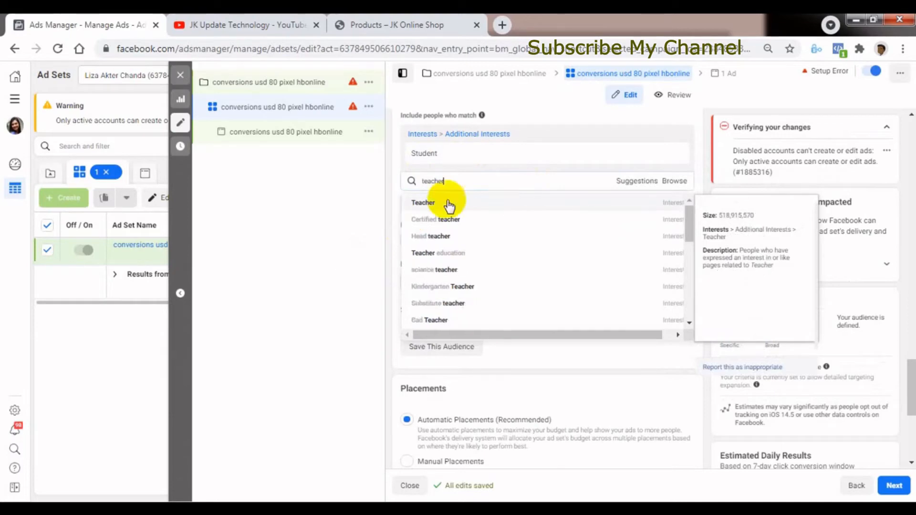
click(428, 204)
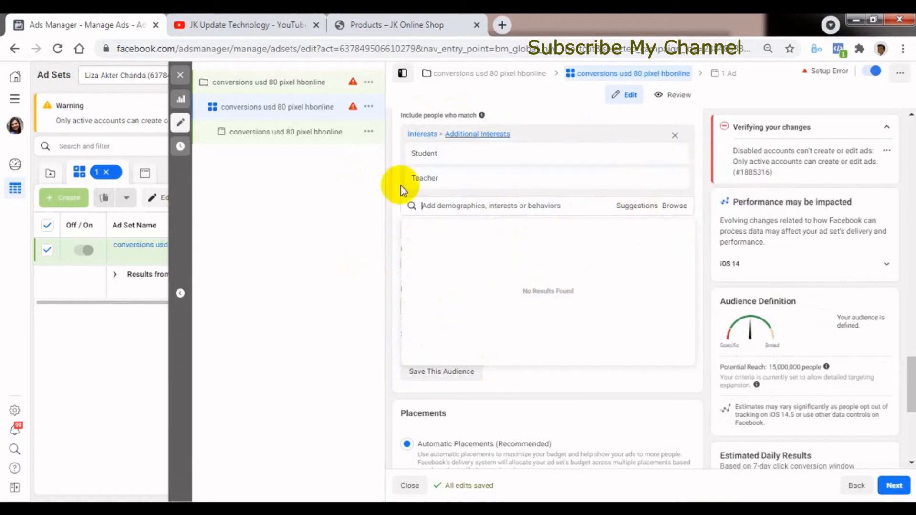
Browse the Demographics categories of the detailed targeting, examining Education, Relationship and Work.
click(676, 207)
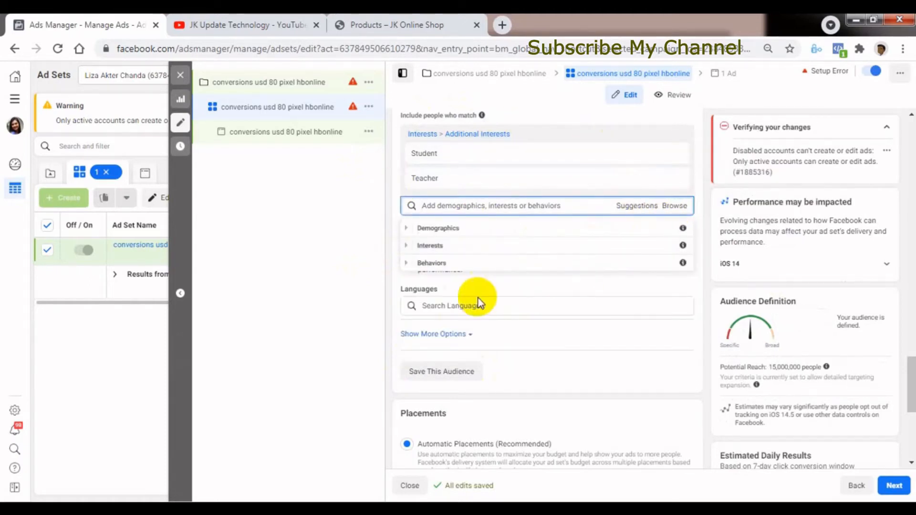
click(438, 228)
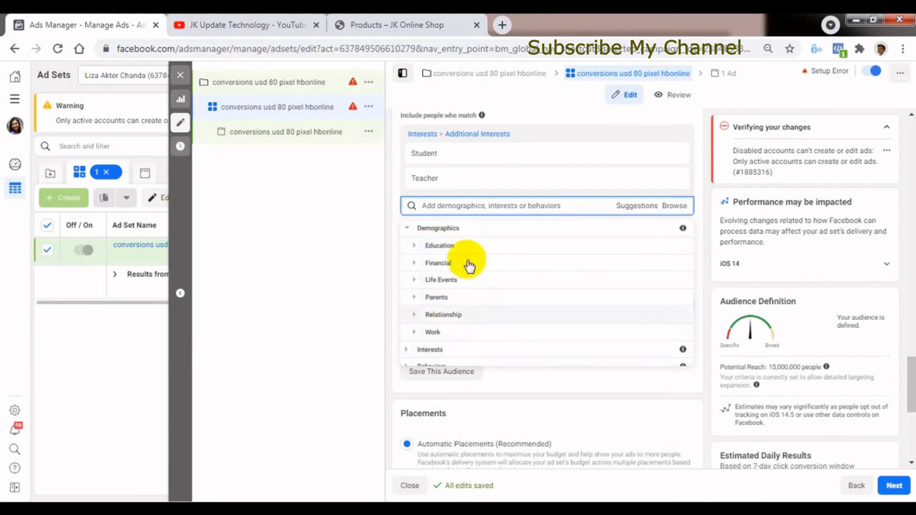
click(420, 246)
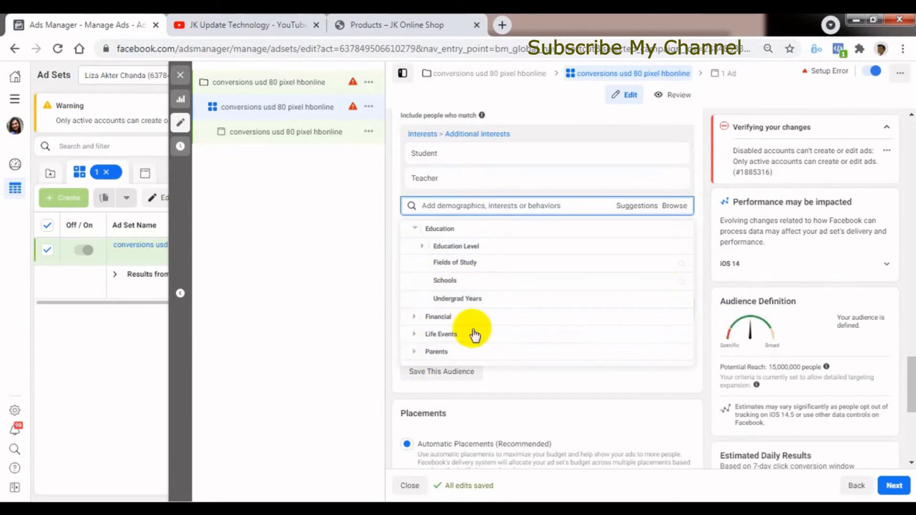
click(420, 230)
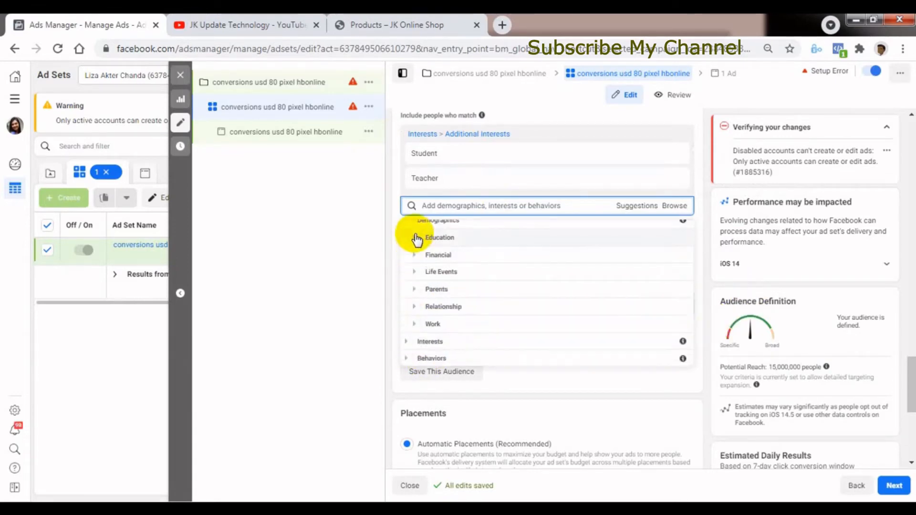
click(440, 316)
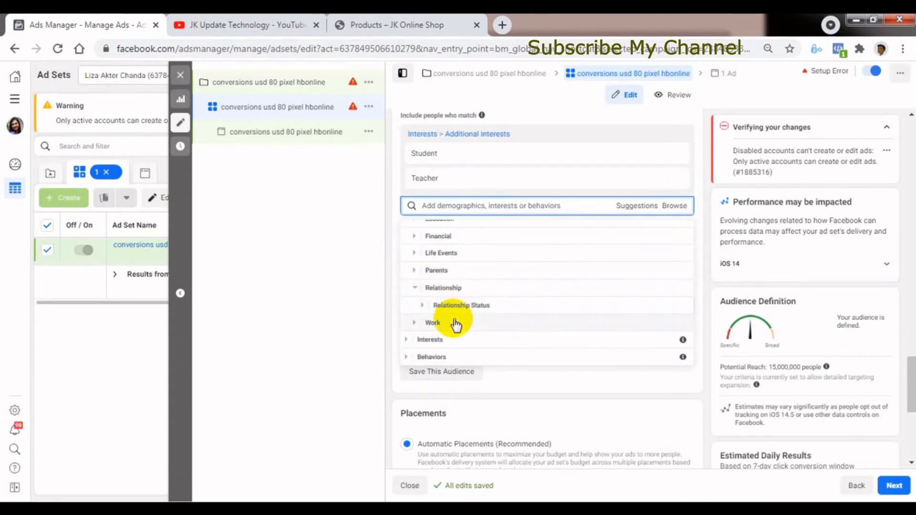
click(417, 289)
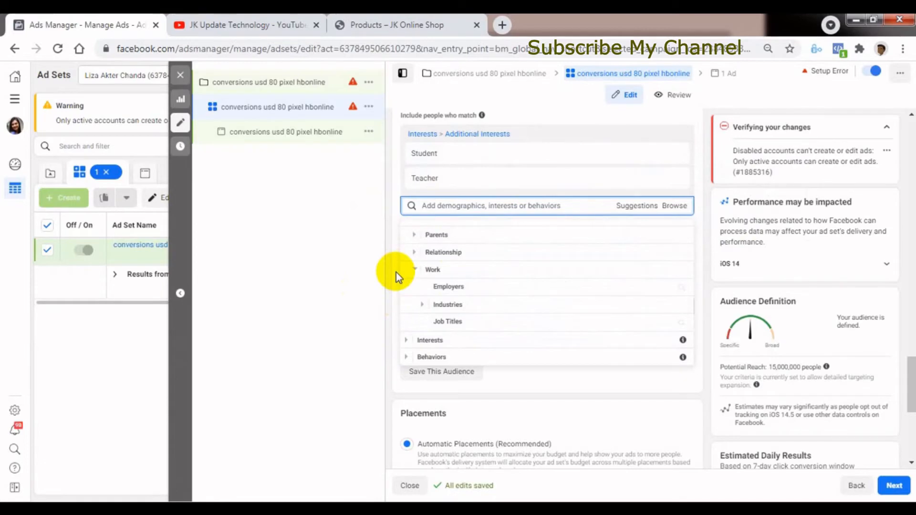
click(415, 268)
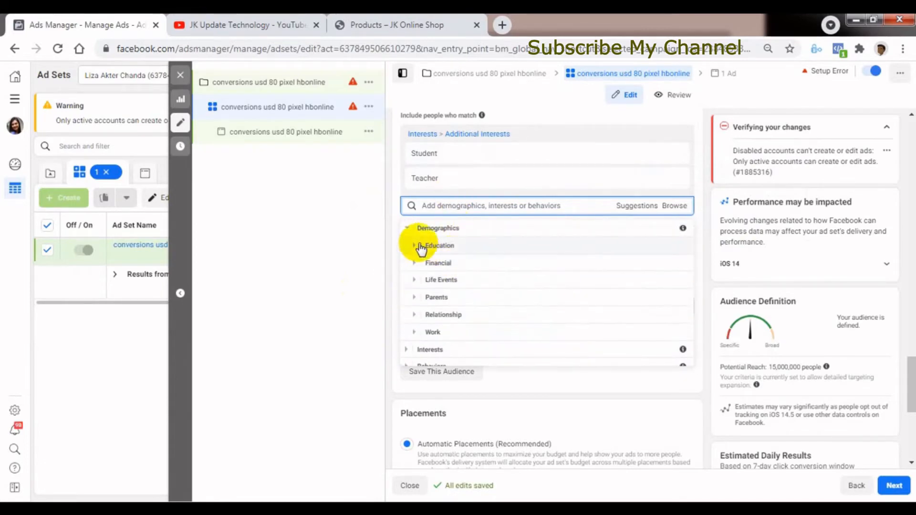
click(408, 228)
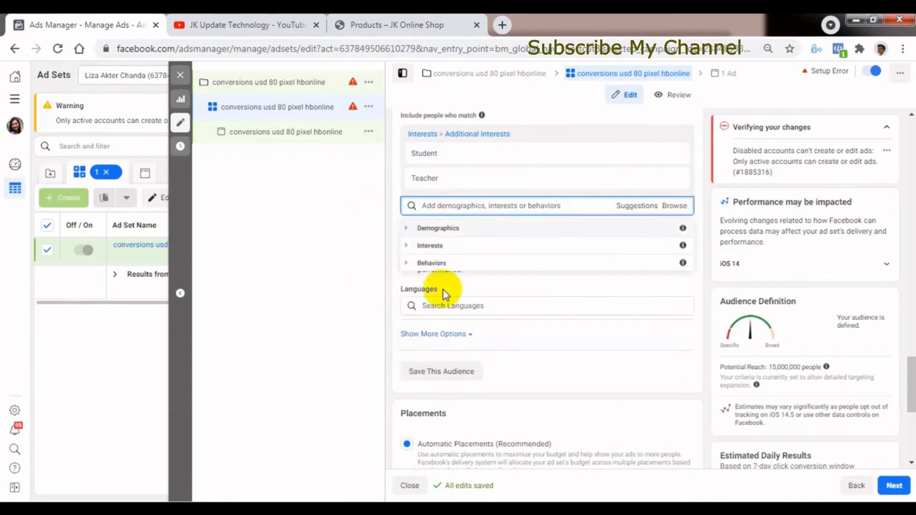
Browse the Interests categories of the detailed targeting, examining Entertainment, Fitness and wellness, and Shopping and fashion.
click(408, 246)
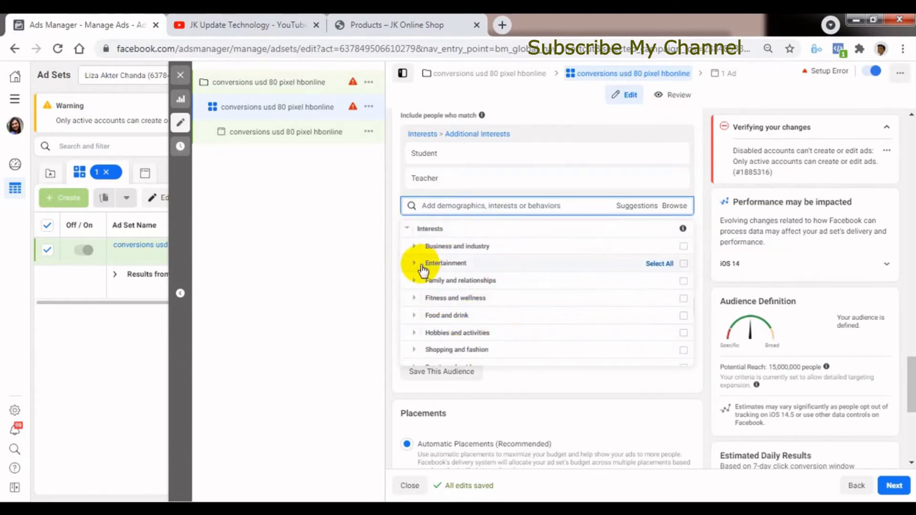
click(415, 264)
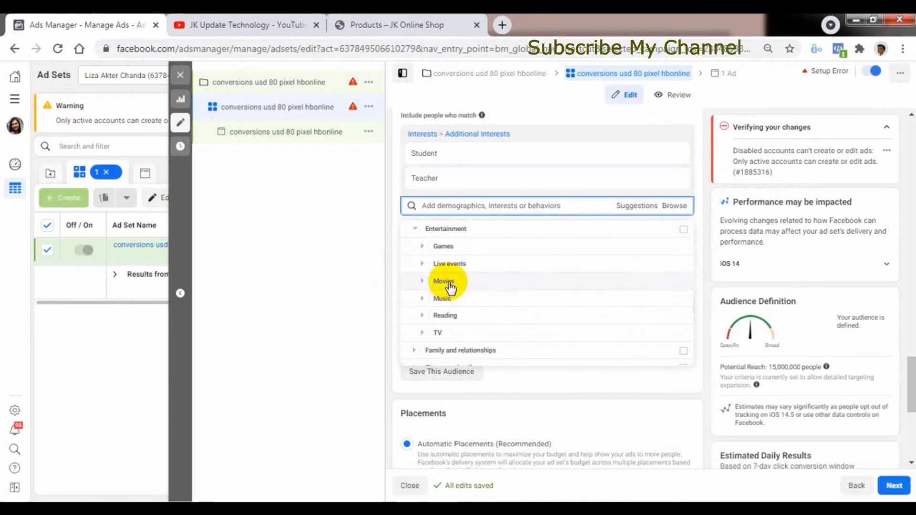
click(413, 232)
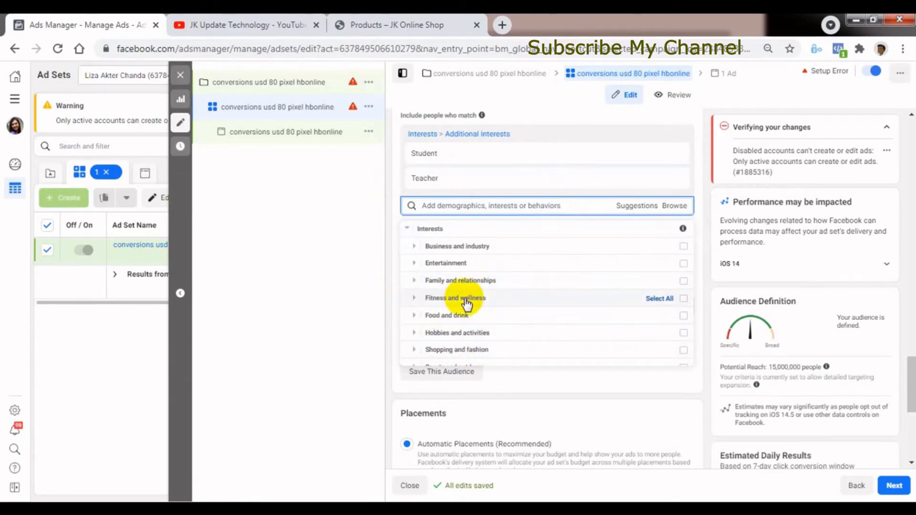
click(413, 298)
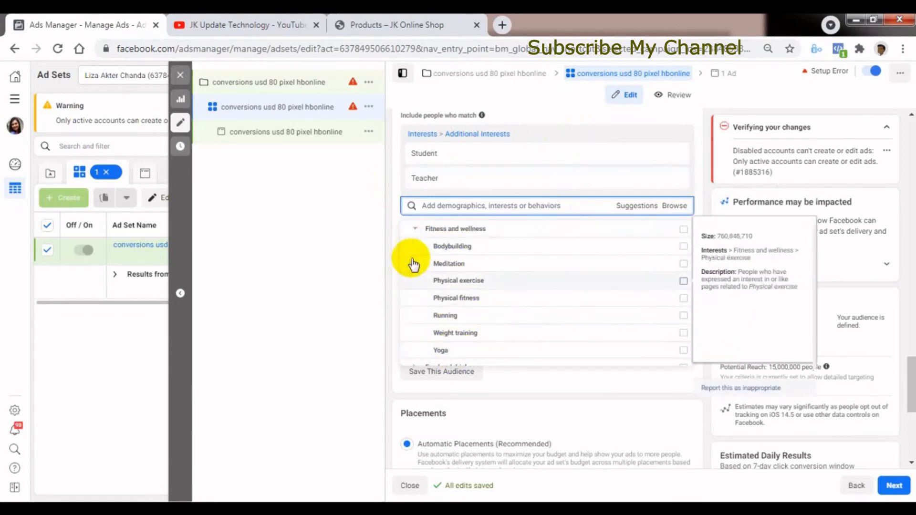
click(414, 229)
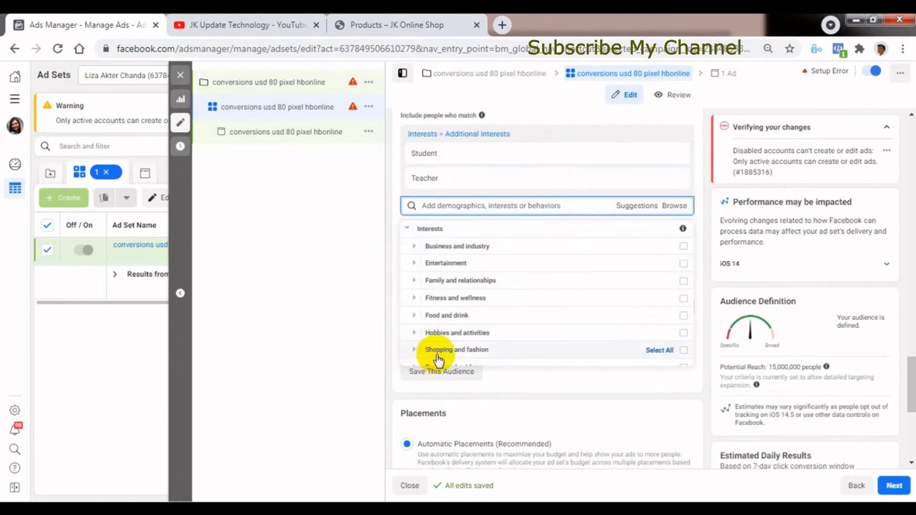
click(414, 349)
mouse_move(448, 318)
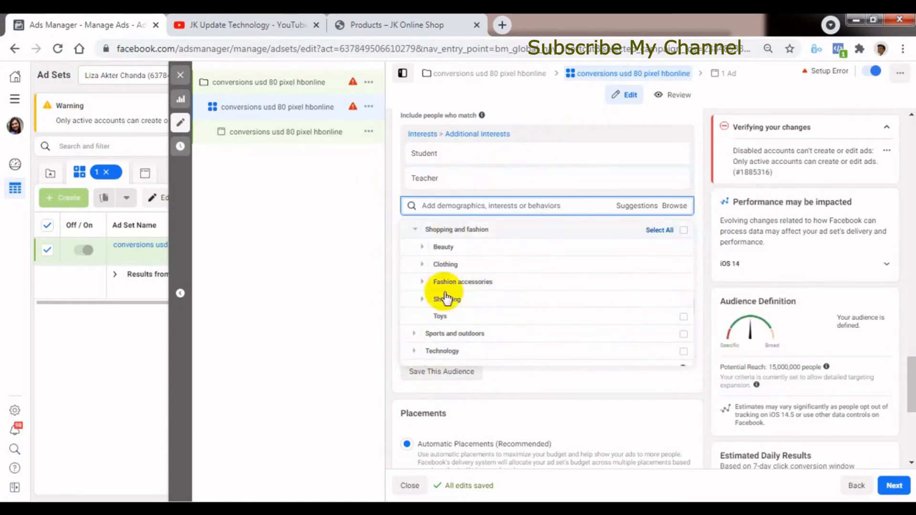
click(417, 230)
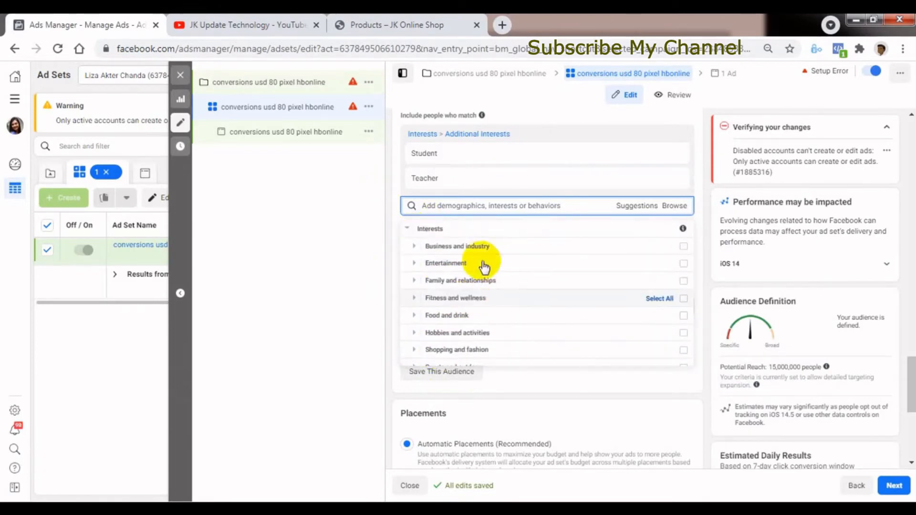
click(407, 231)
Browse the Behaviors categories of the detailed targeting, examining More Categories, and close the category list.
click(411, 270)
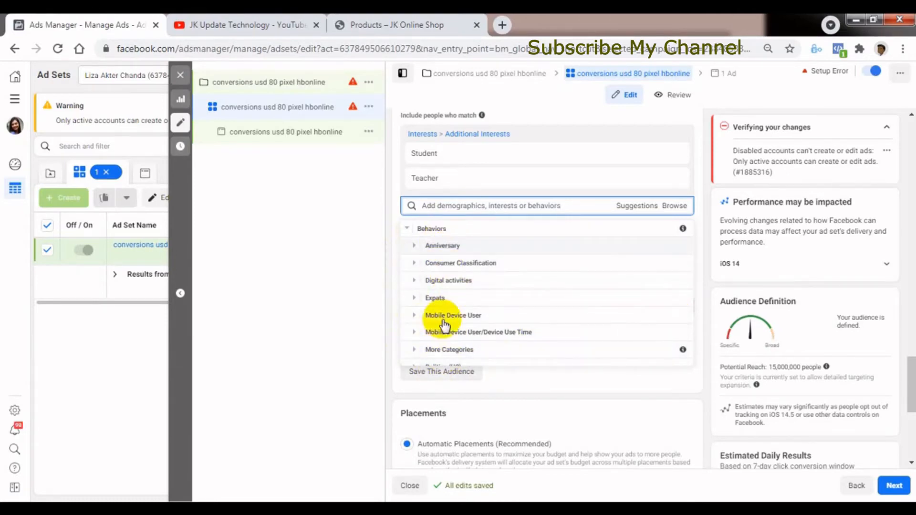
click(443, 350)
scroll(448, 356, down, 2)
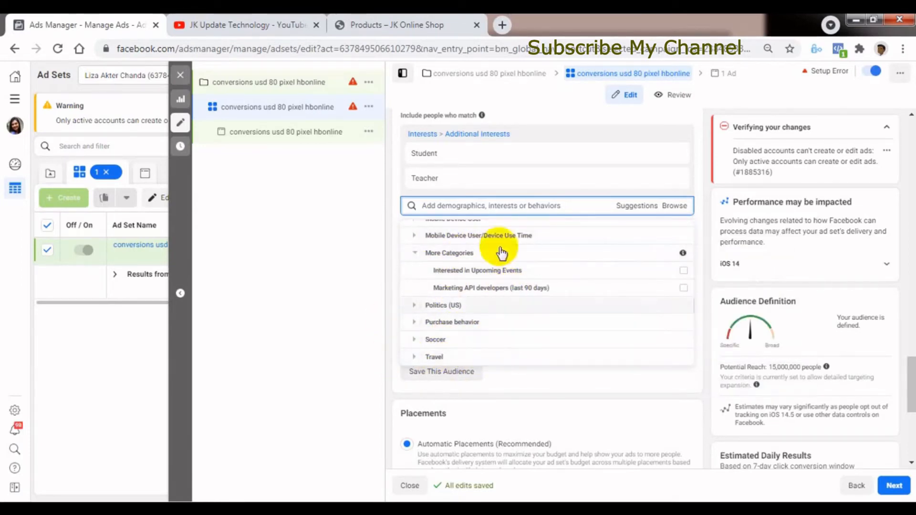
click(409, 224)
click(415, 230)
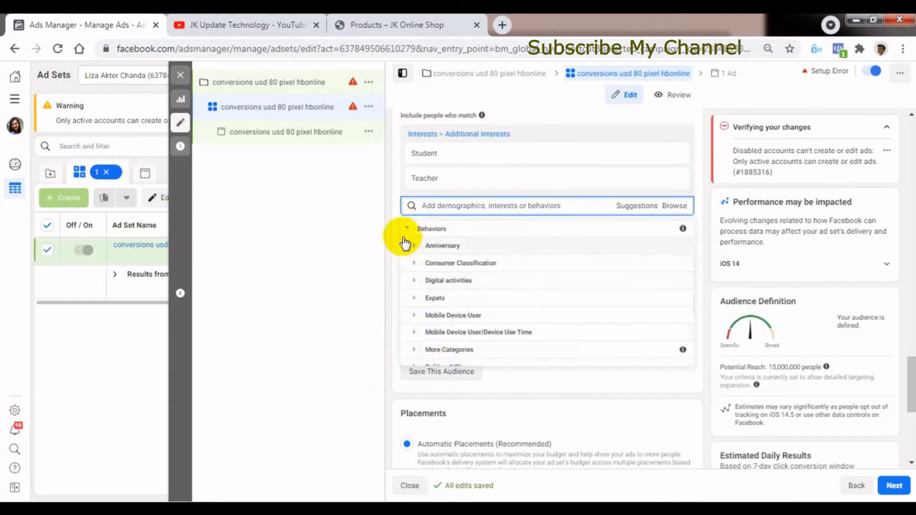
click(407, 230)
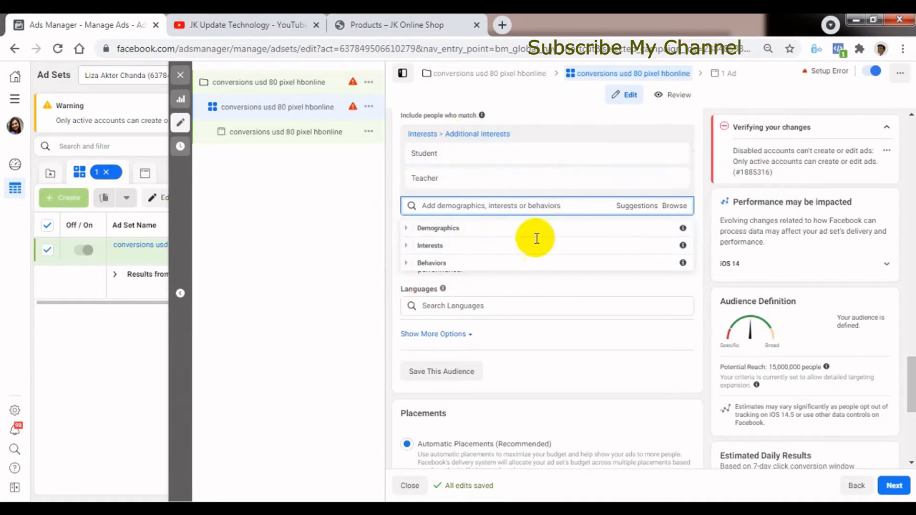
click(359, 244)
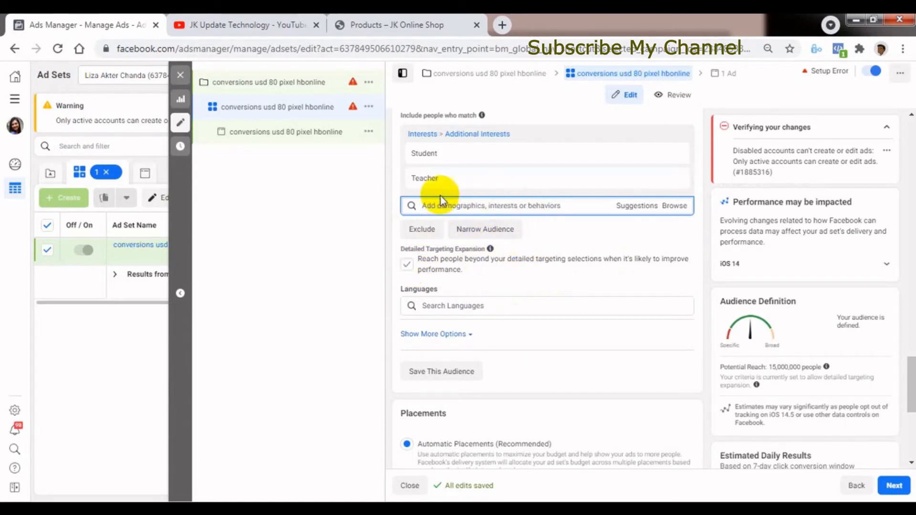
Turn off Detailed Targeting Expansion so the ad set does not reach people beyond the detailed targeting selections.
click(406, 264)
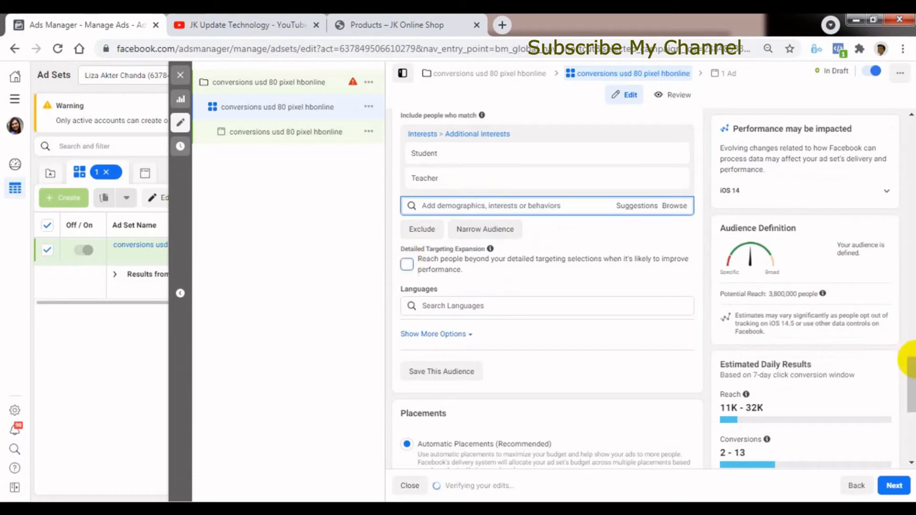
drag(913, 386, 910, 406)
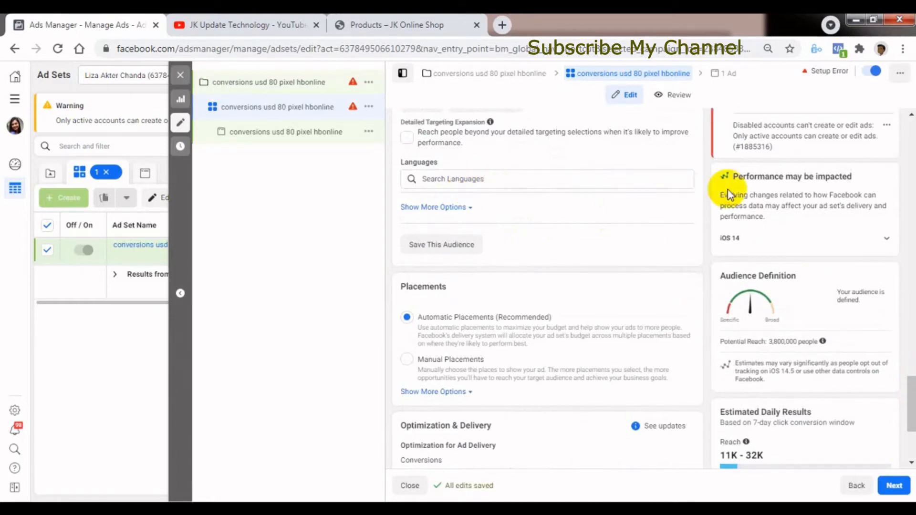
Add Bengali as an audience language and remove it again.
click(473, 180)
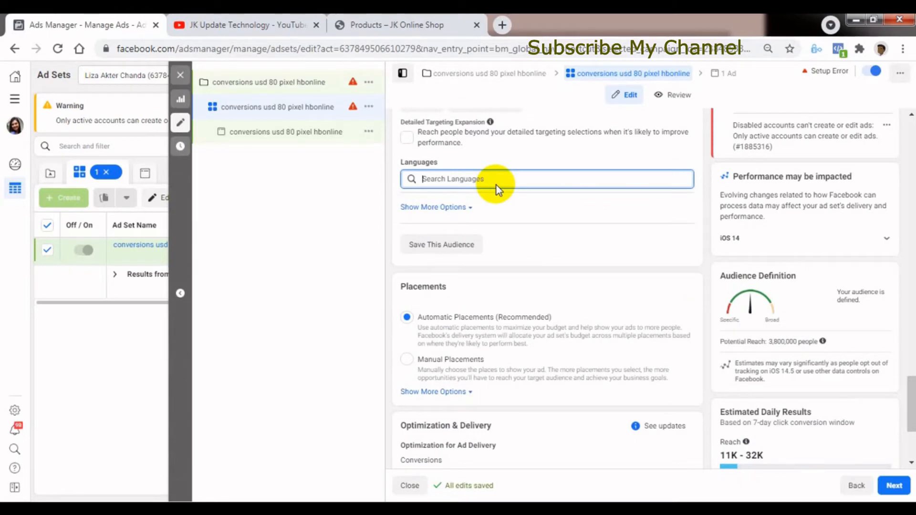
text(be)
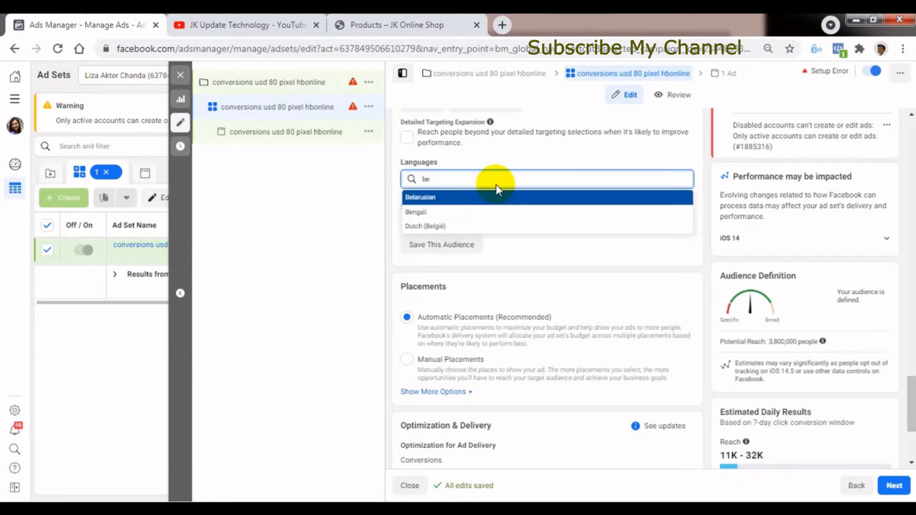
click(427, 212)
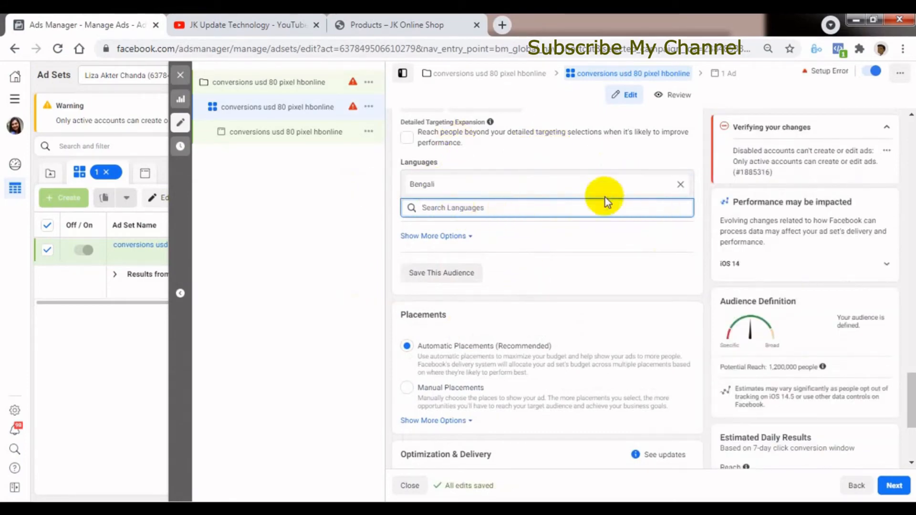
click(683, 185)
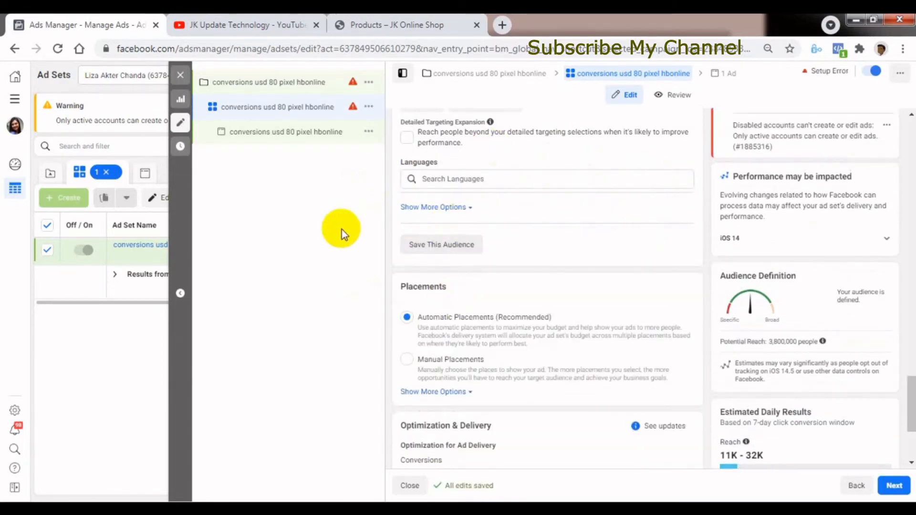
Show the additional audience options and examine the connection types available for Facebook Pages and apps without choosing one.
scroll(435, 209, down, 2)
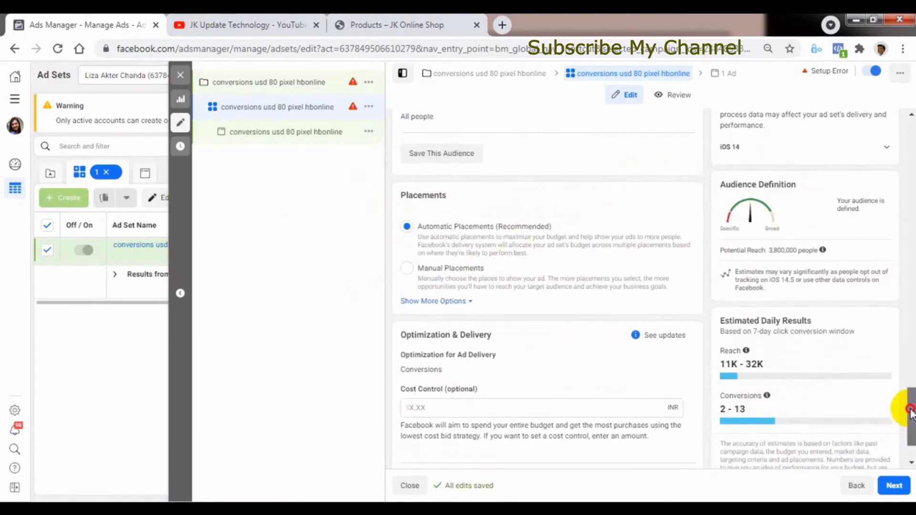
drag(909, 415, 908, 389)
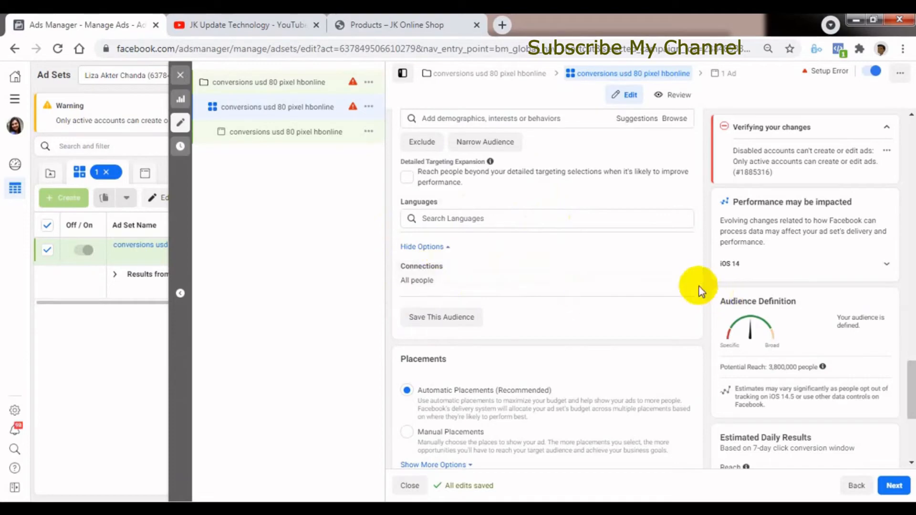
click(680, 270)
click(462, 282)
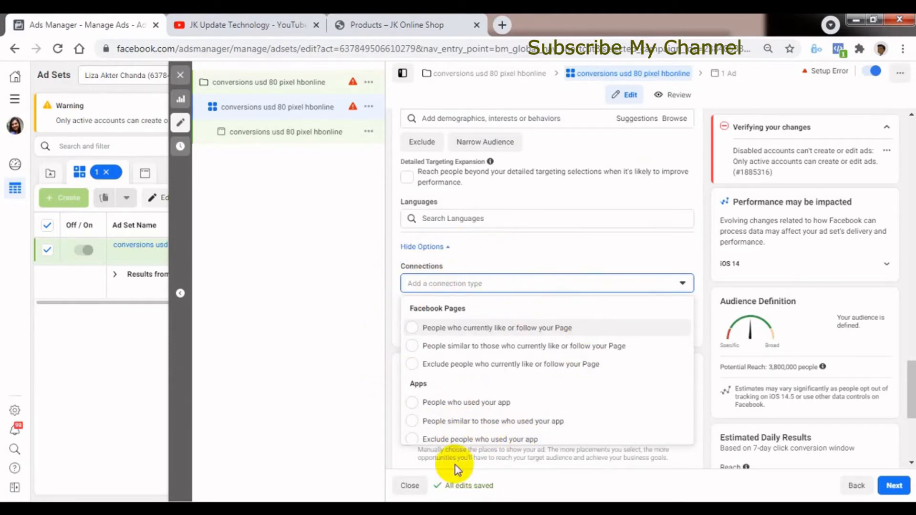
click(369, 289)
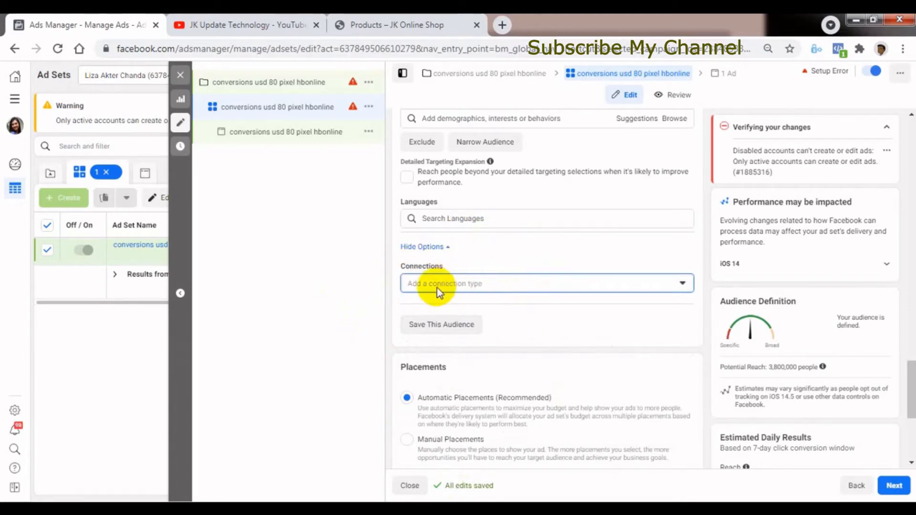
Open the Save Audience dialog, select the audience name and cancel without saving.
click(911, 386)
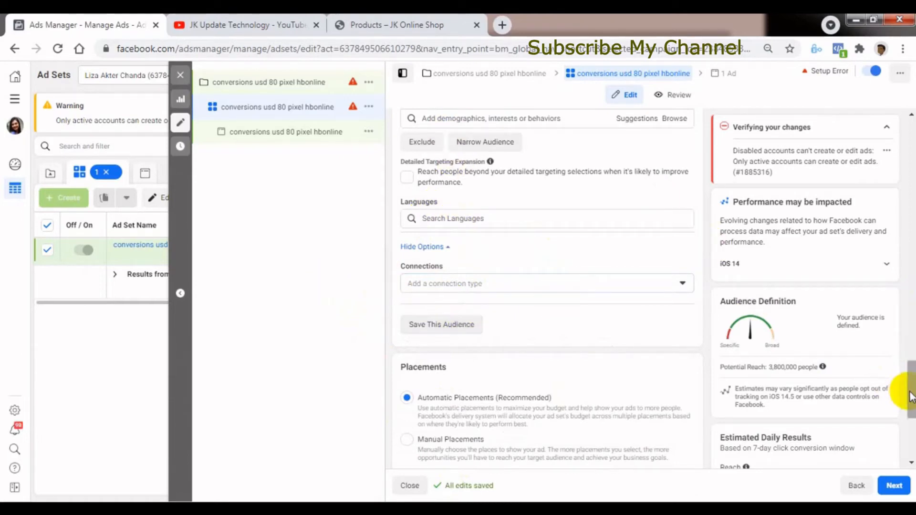
mouse_move(908, 389)
mouse_down()
mouse_move(901, 290)
mouse_move(902, 399)
mouse_move(905, 378)
mouse_up()
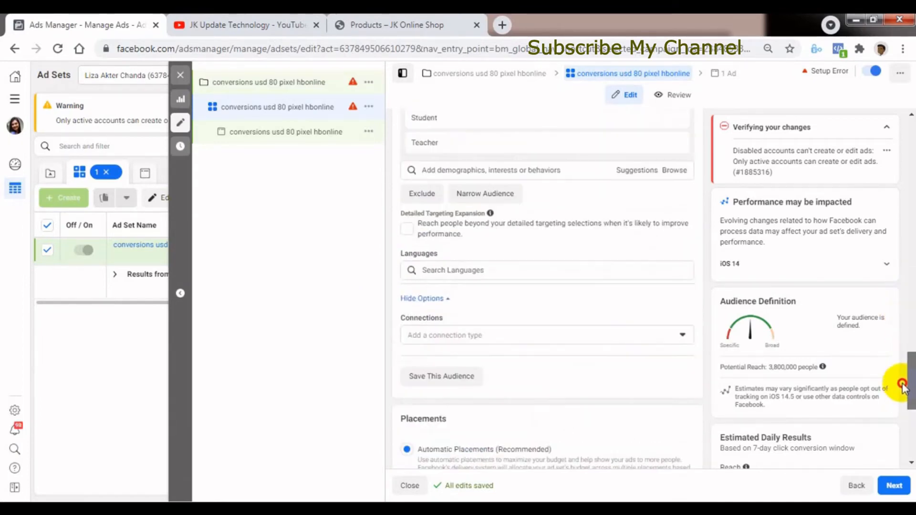
click(443, 377)
click(466, 199)
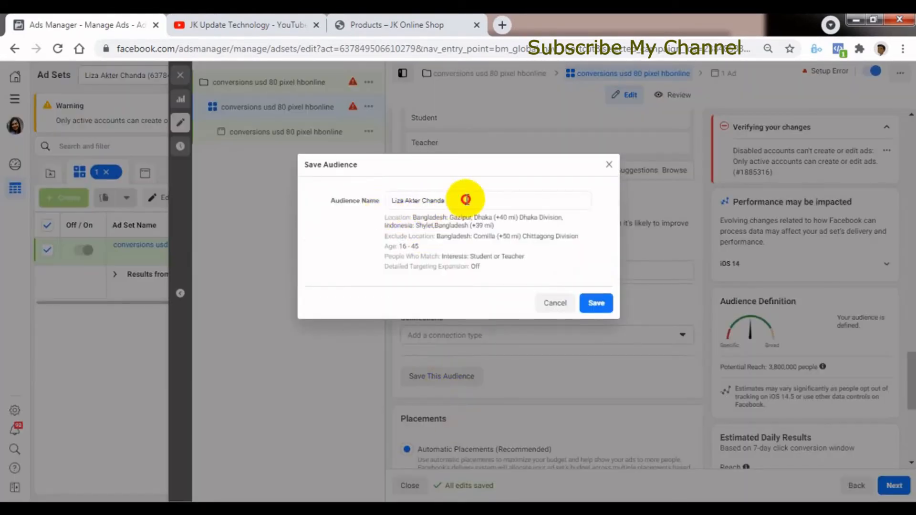
drag(466, 200, 384, 200)
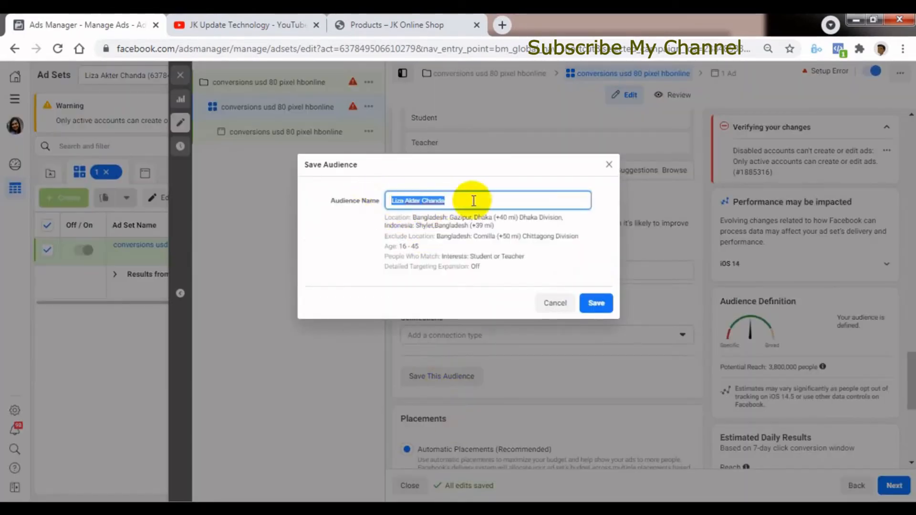
click(554, 306)
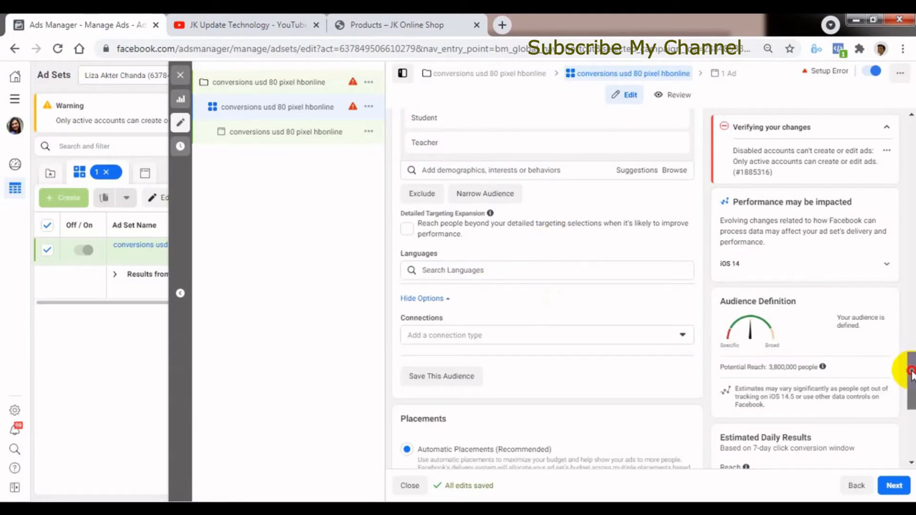
Check whether any saved audiences are available for the ad set, without choosing one.
drag(912, 373, 912, 273)
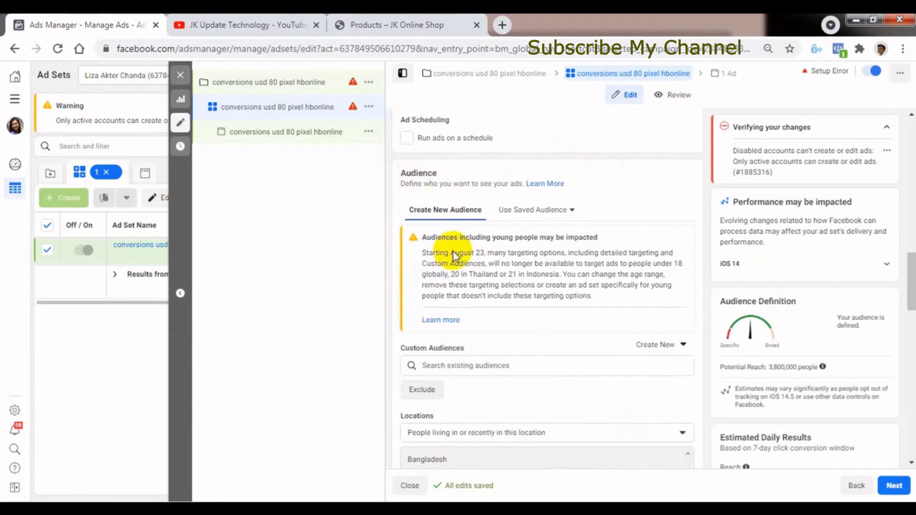
click(546, 214)
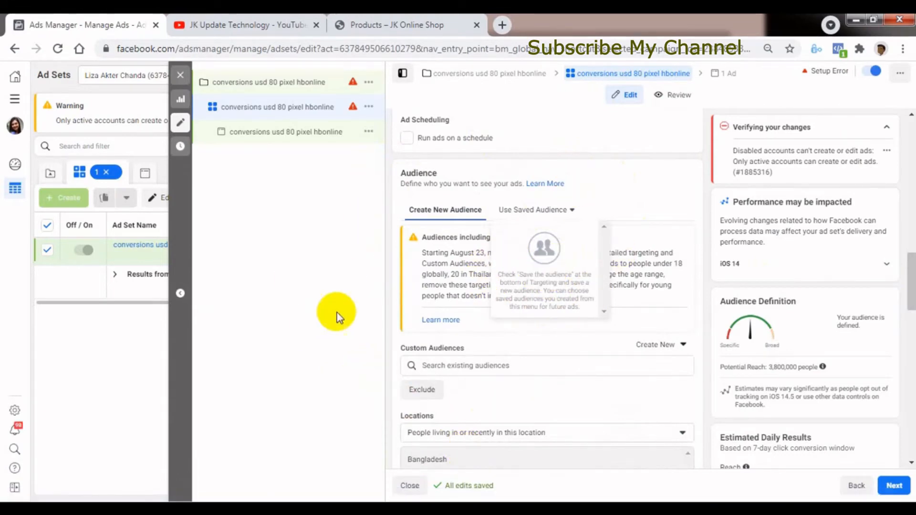
click(349, 297)
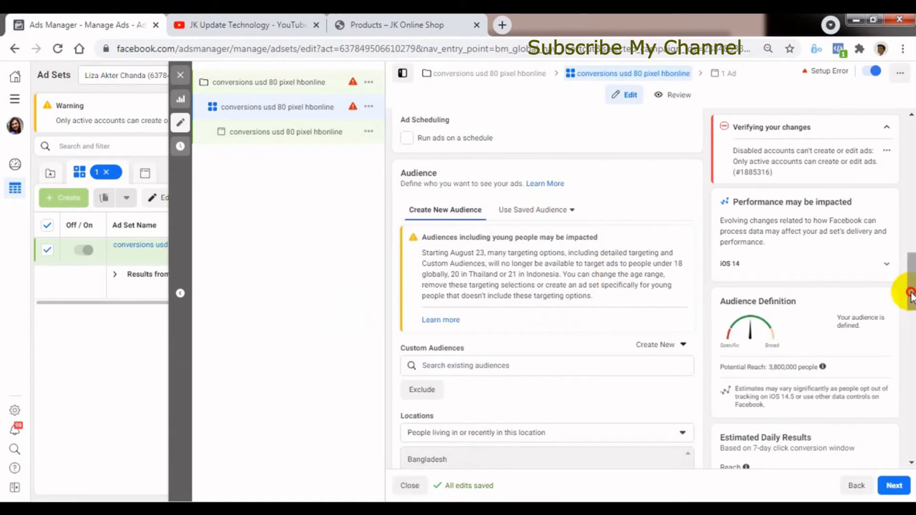
Try manual placements with Facebook Stories, Facebook Right Column and Instagram Explore excluded, and return the ad set to Automatic Placements.
drag(910, 292, 911, 423)
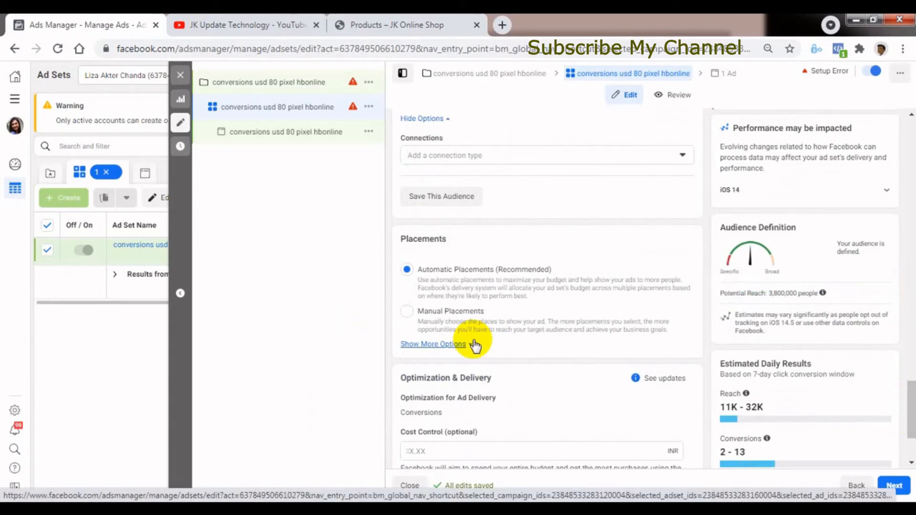
scroll(883, 392, down, 1)
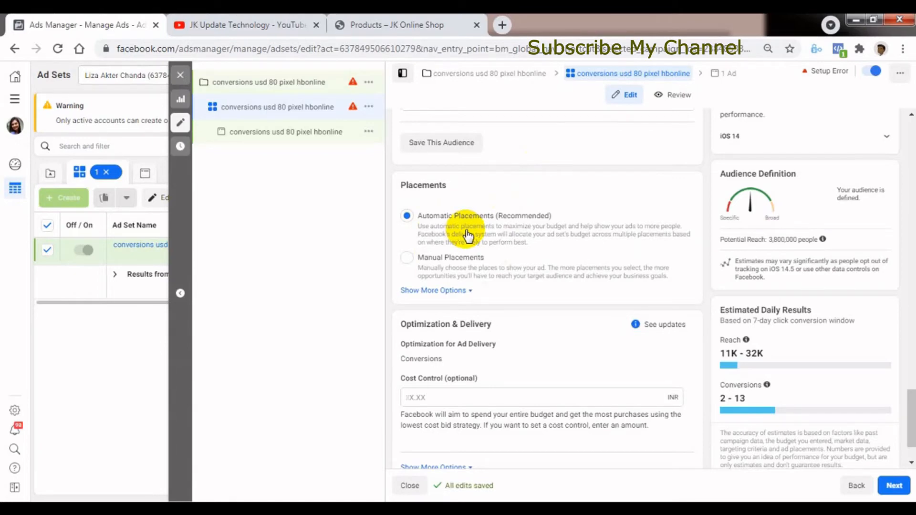
click(408, 258)
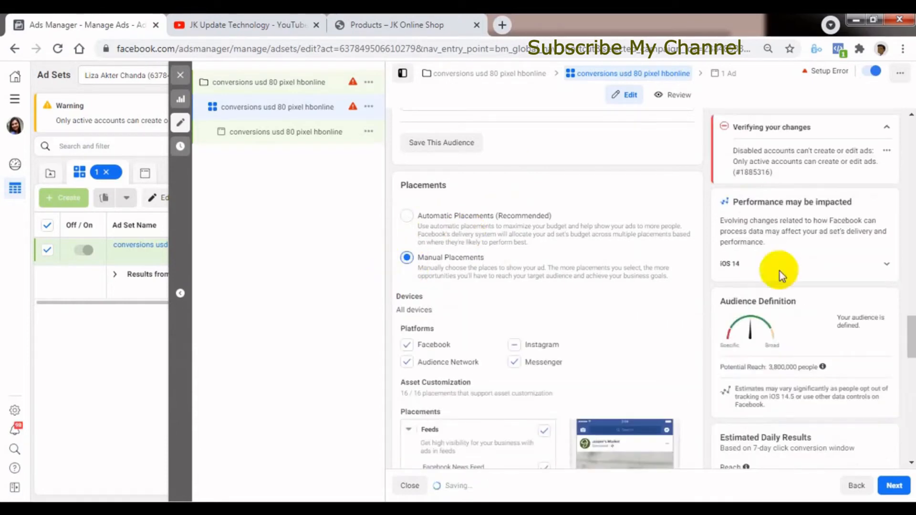
drag(912, 339, 909, 352)
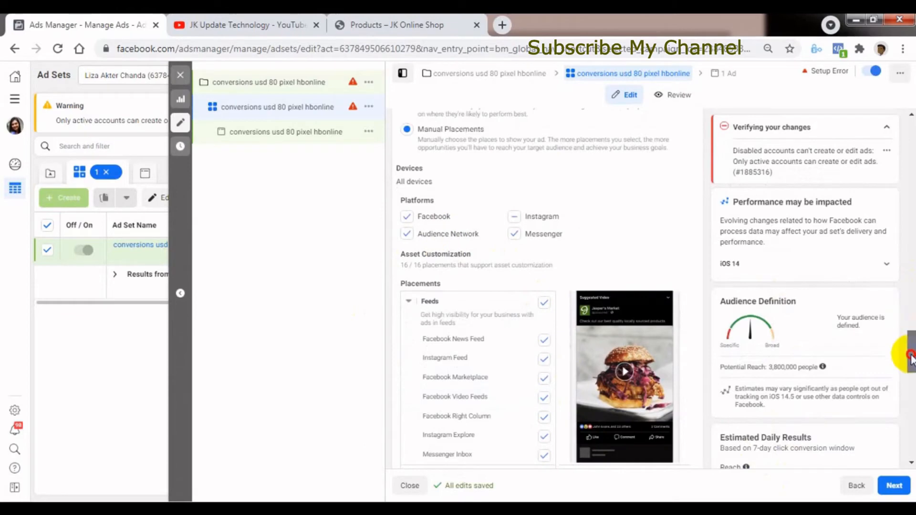
drag(911, 347, 910, 366)
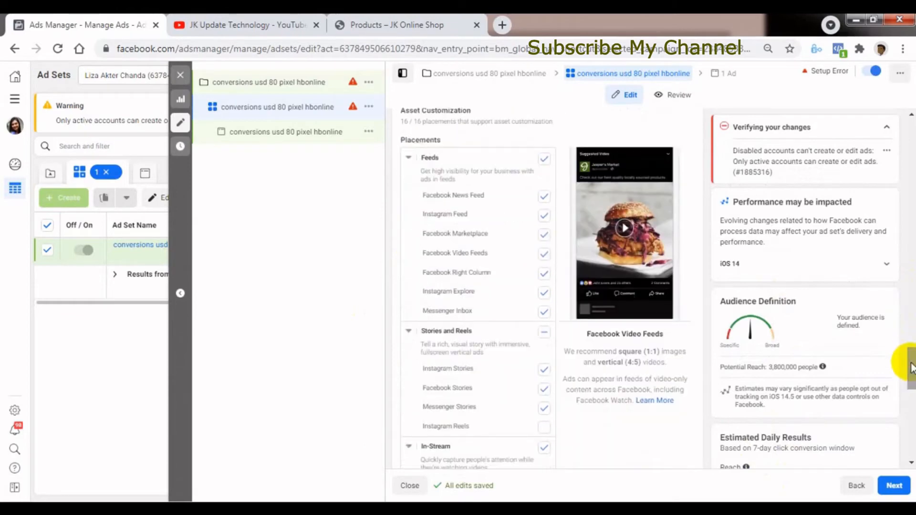
click(543, 389)
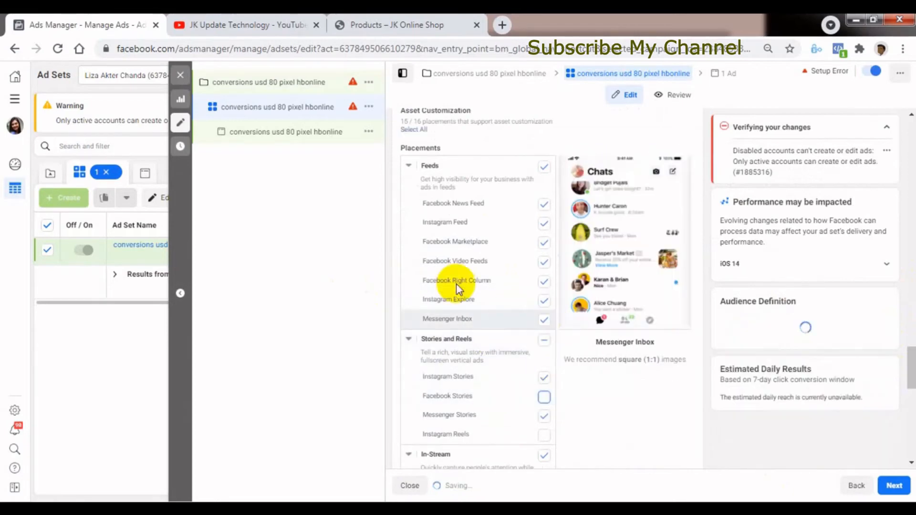
click(544, 283)
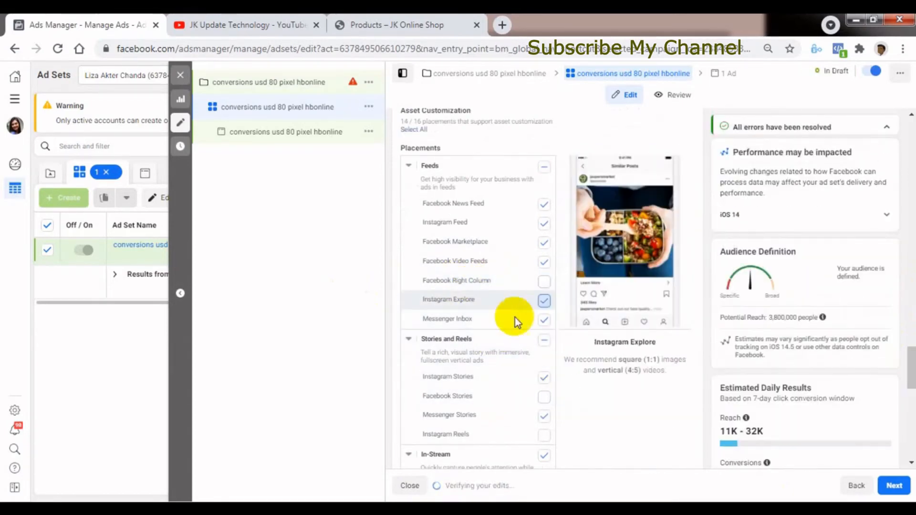
click(544, 300)
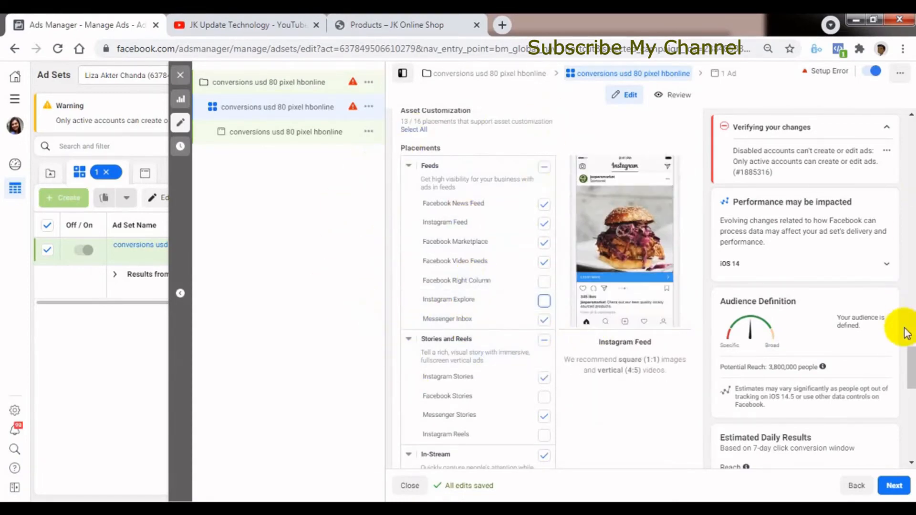
drag(906, 351, 911, 308)
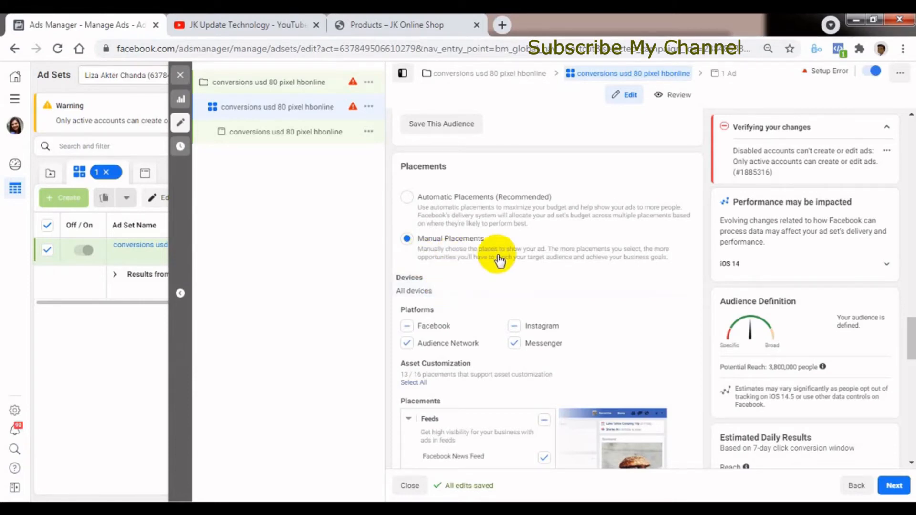
click(407, 197)
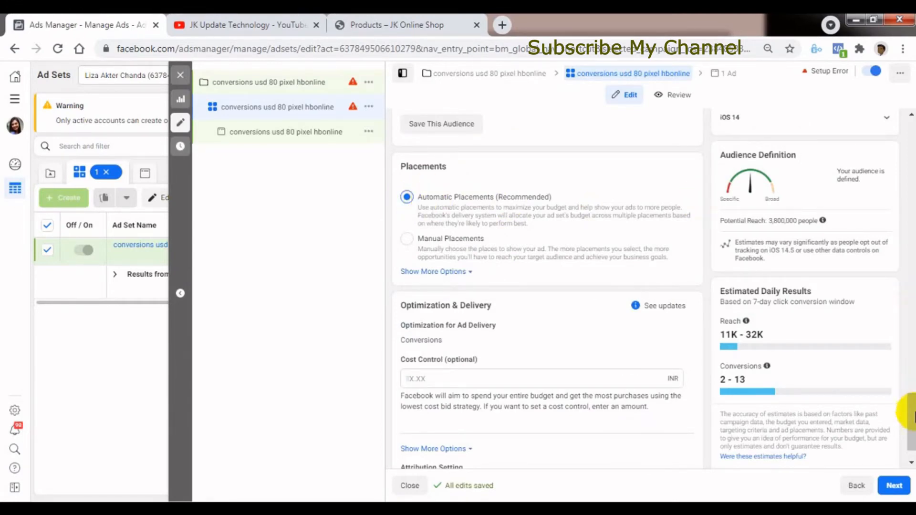
Show the additional placement options, examine the Brand Safety inventory filter, block lists and content type exclusions, and hide them again.
click(446, 274)
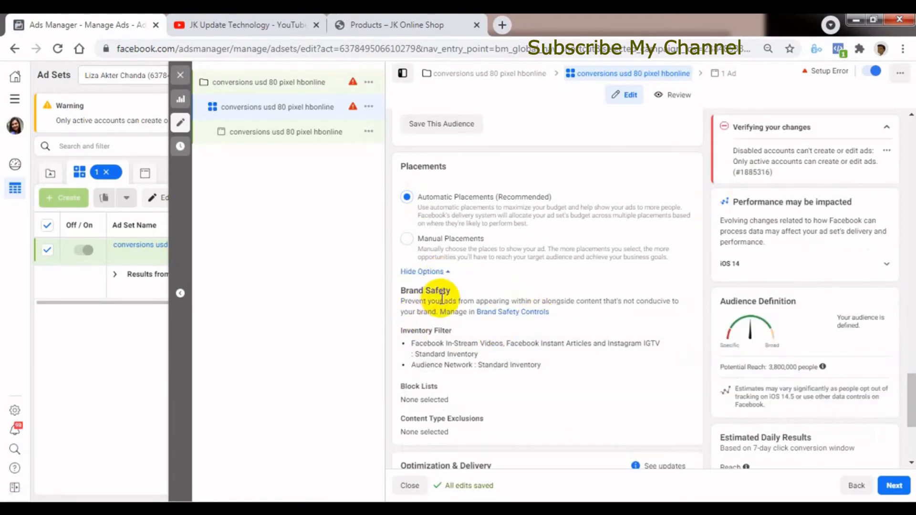
scroll(901, 405, down, 1)
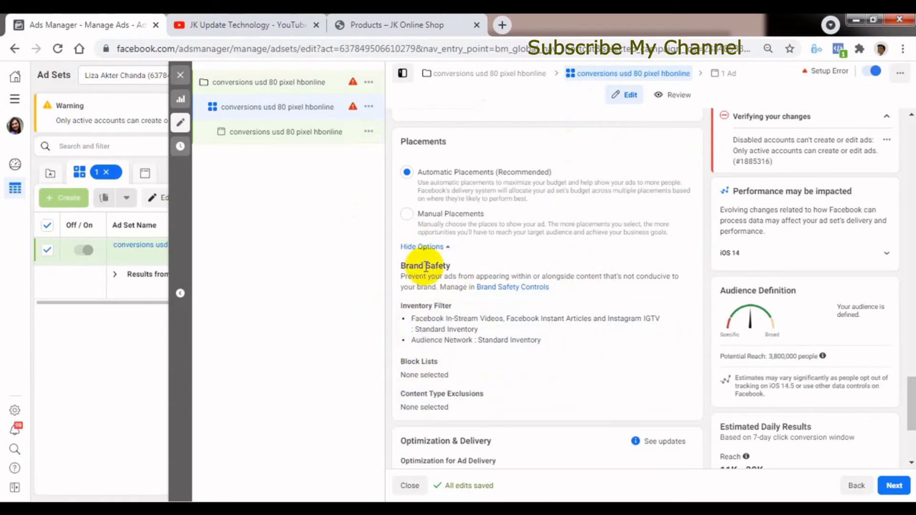
click(424, 247)
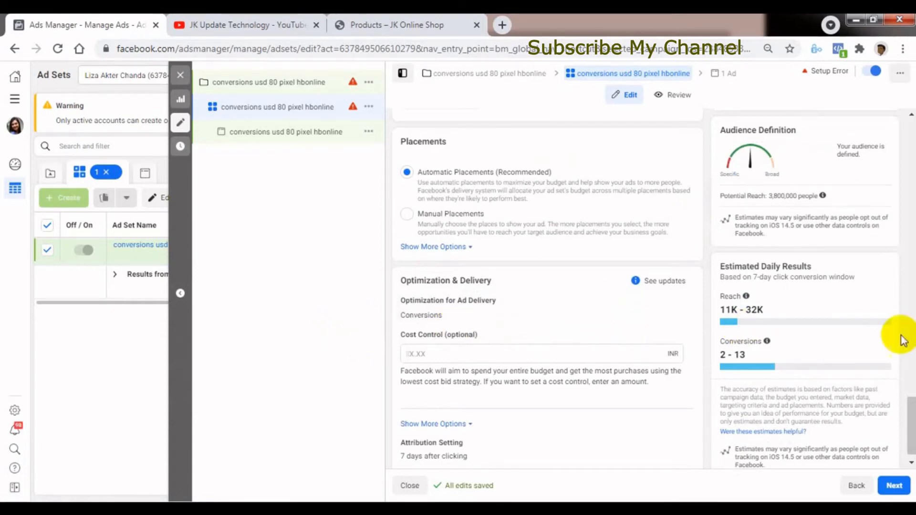
Review the Optimization for Ad Delivery choices and select Conversions (Recommended).
scroll(900, 425, down, 1)
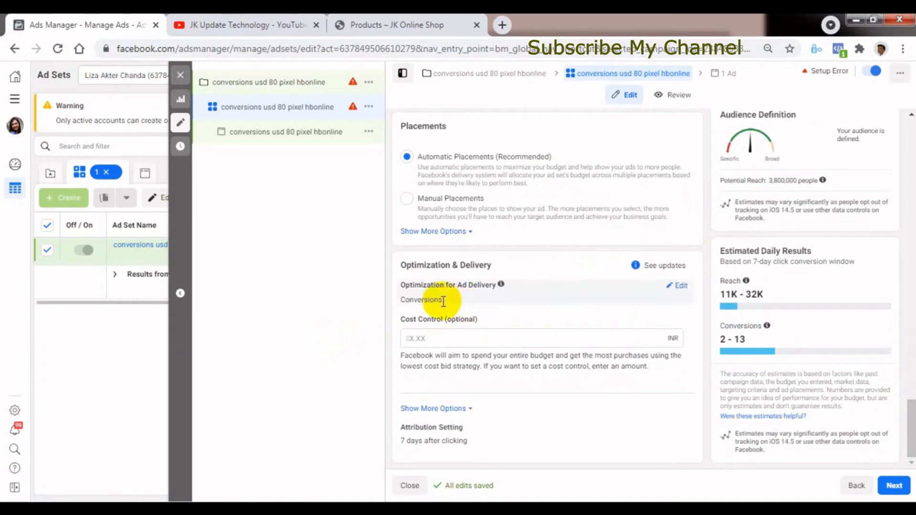
click(682, 287)
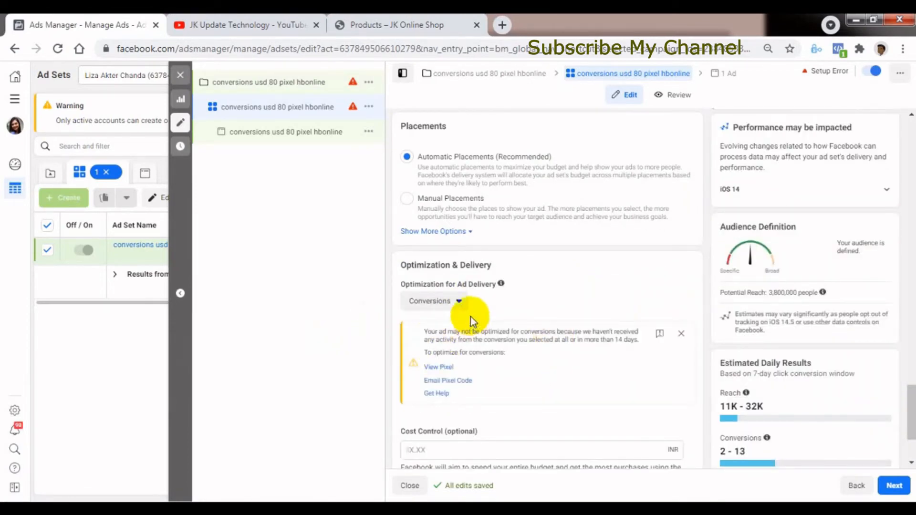
click(458, 303)
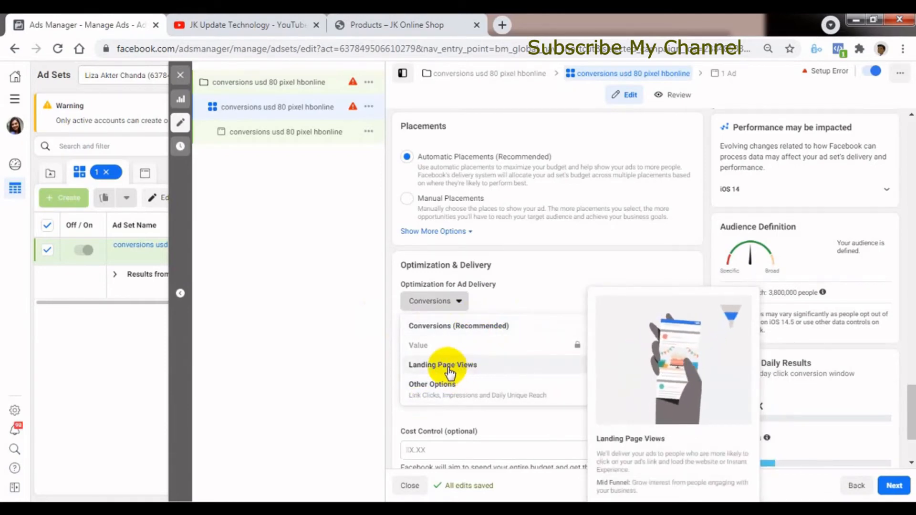
mouse_move(436, 397)
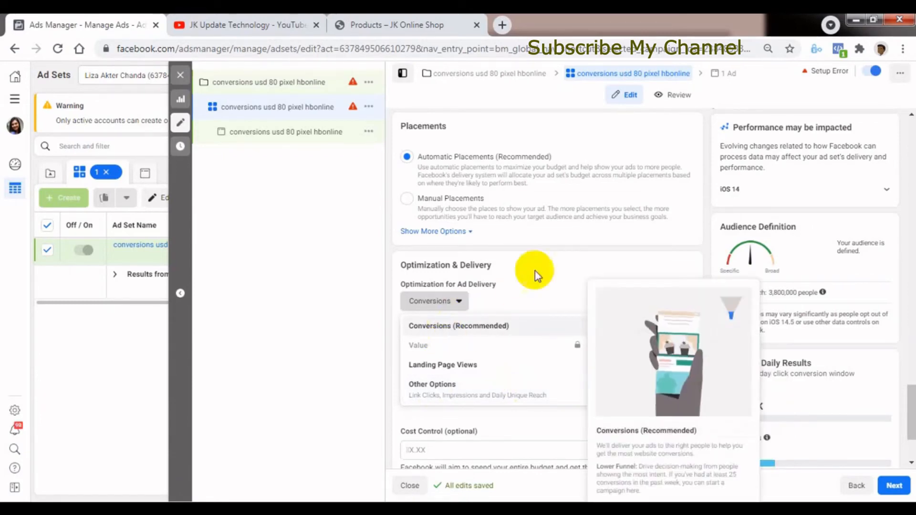
click(455, 328)
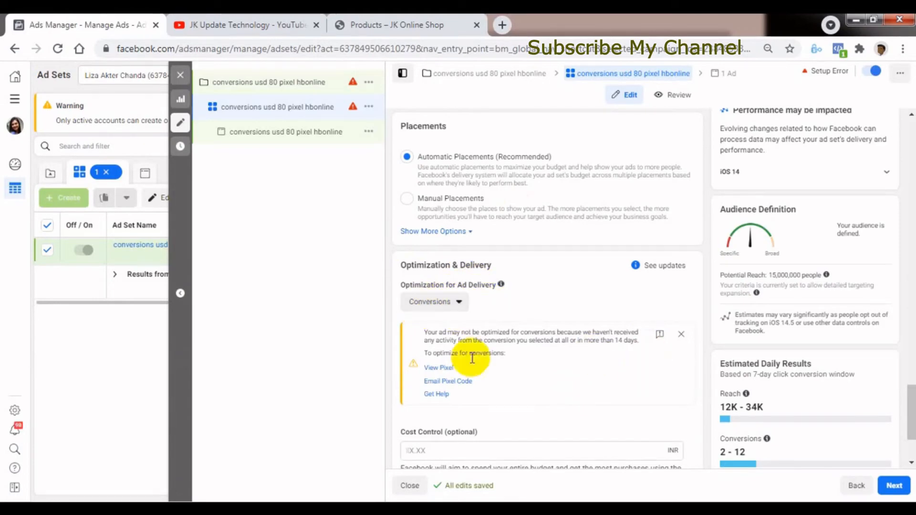
Show the additional optimization and delivery options and set the attribution setting to 7-day click.
drag(911, 420, 911, 440)
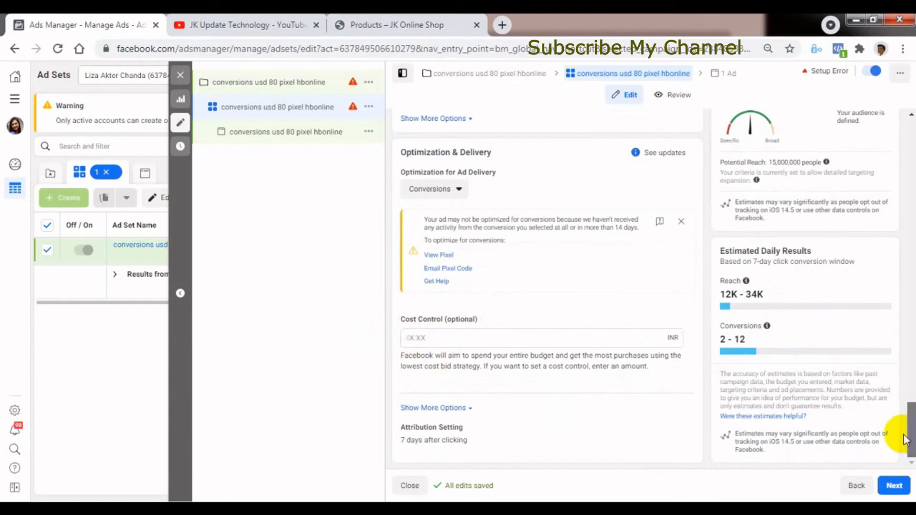
click(429, 409)
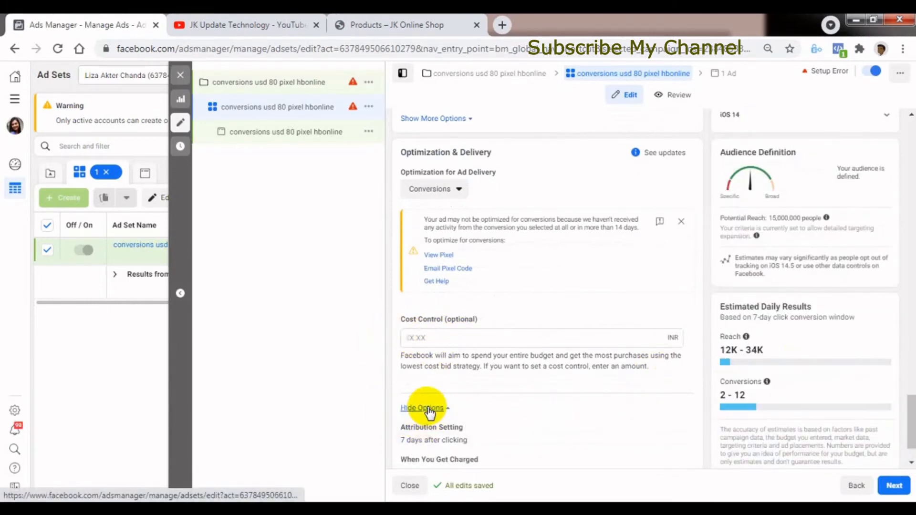
drag(914, 431, 913, 440)
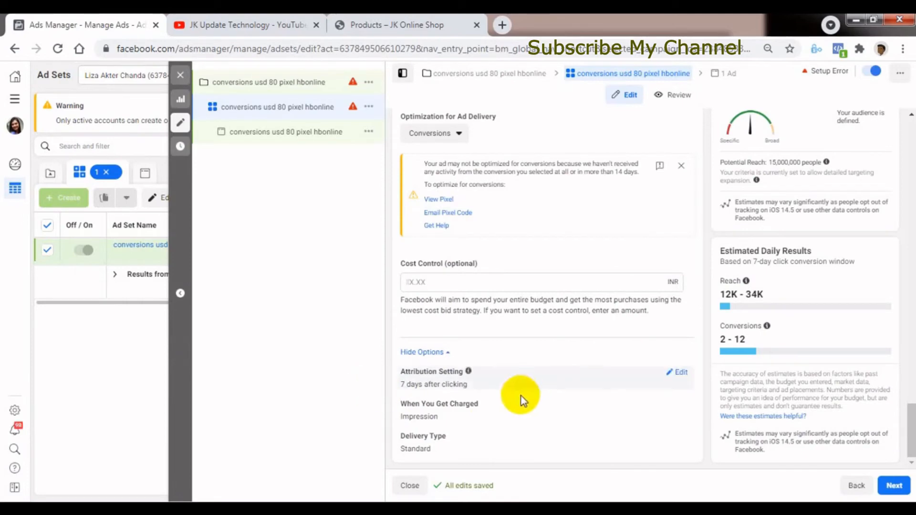
click(679, 377)
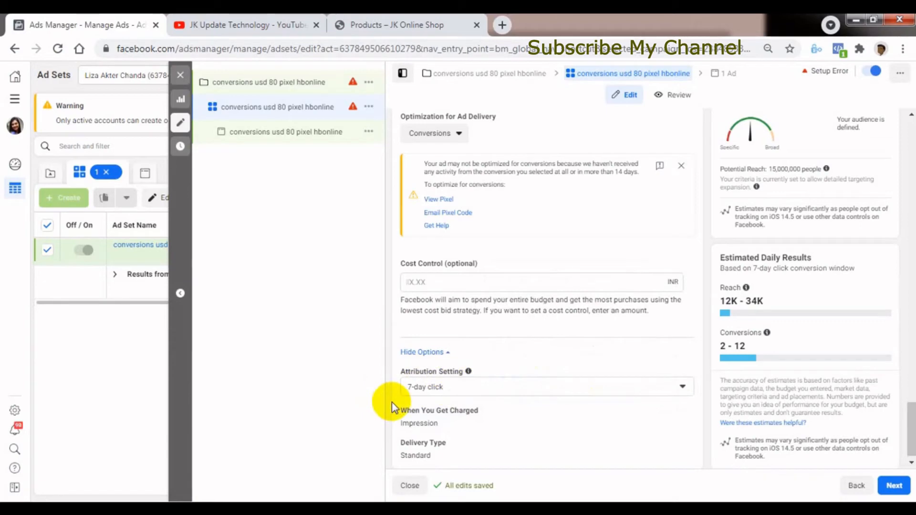
click(512, 393)
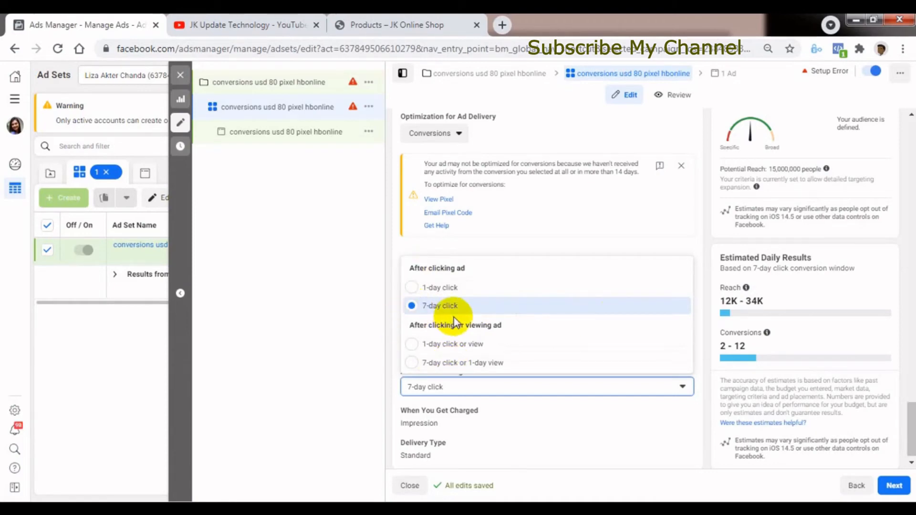
click(412, 306)
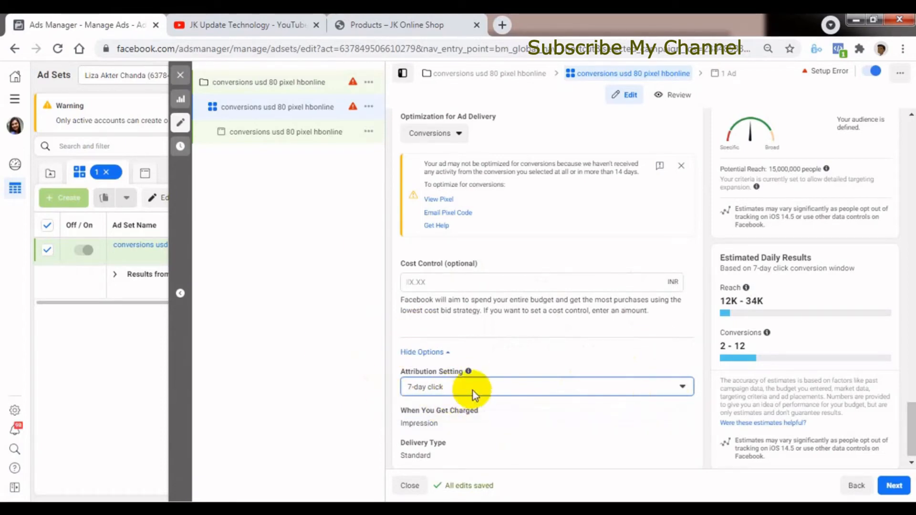
scroll(912, 426, down, 1)
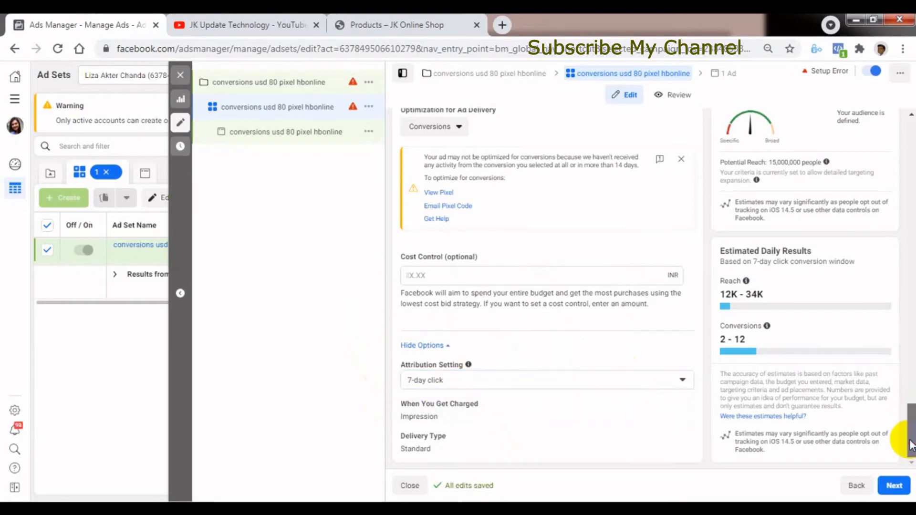
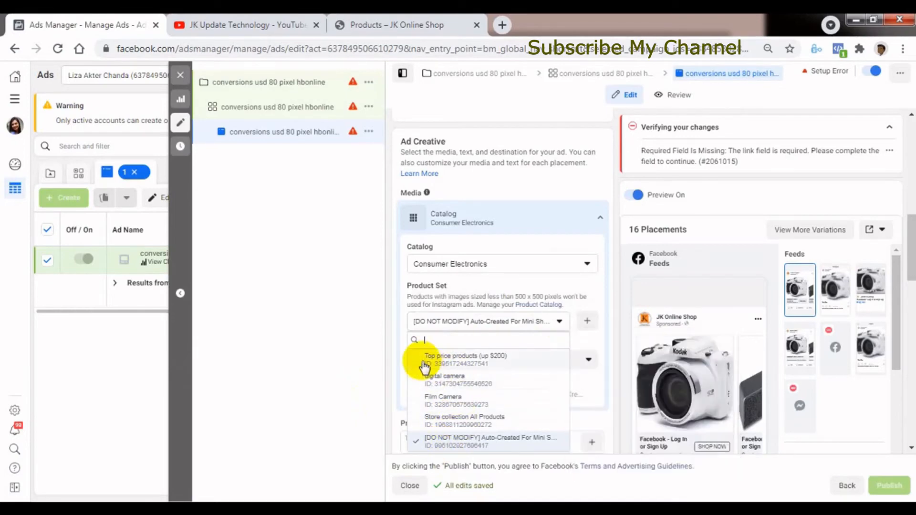
Choose the Film Camera product set for the catalog and review the filter attributes offered for creating a new product set.
click(446, 402)
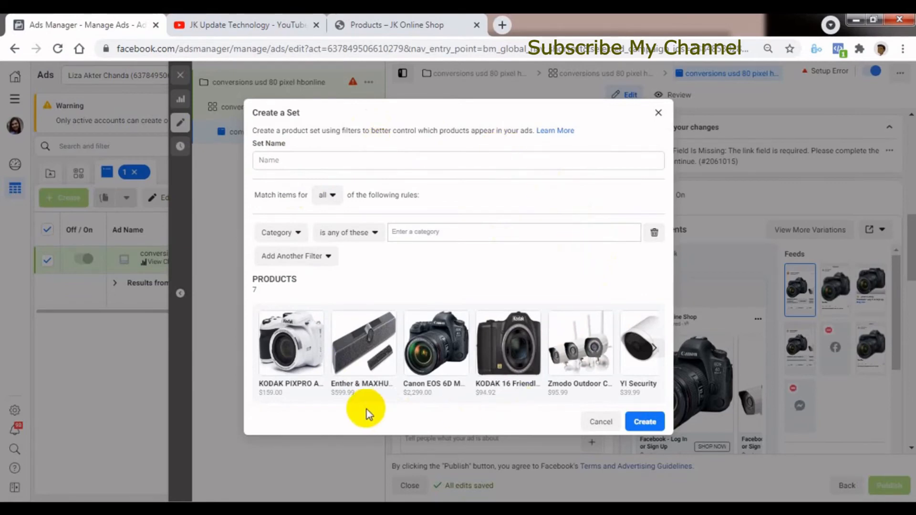
click(298, 234)
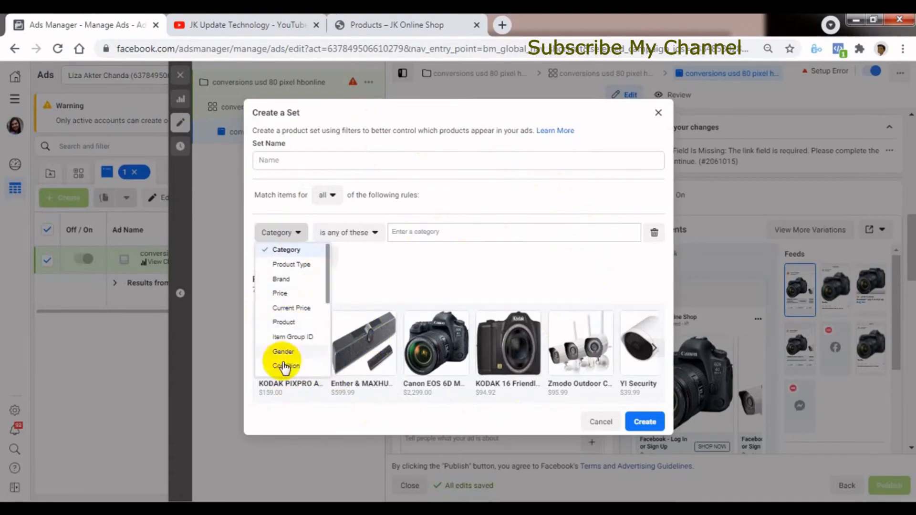
click(449, 270)
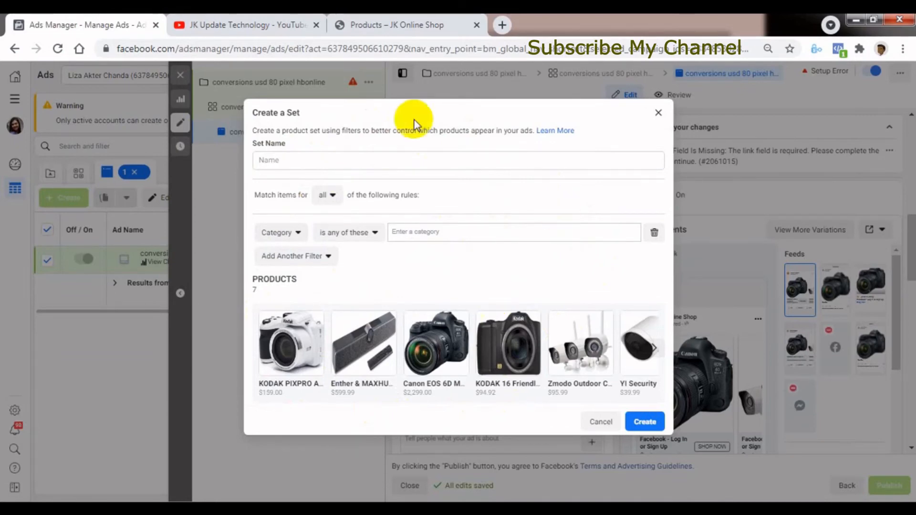
click(657, 115)
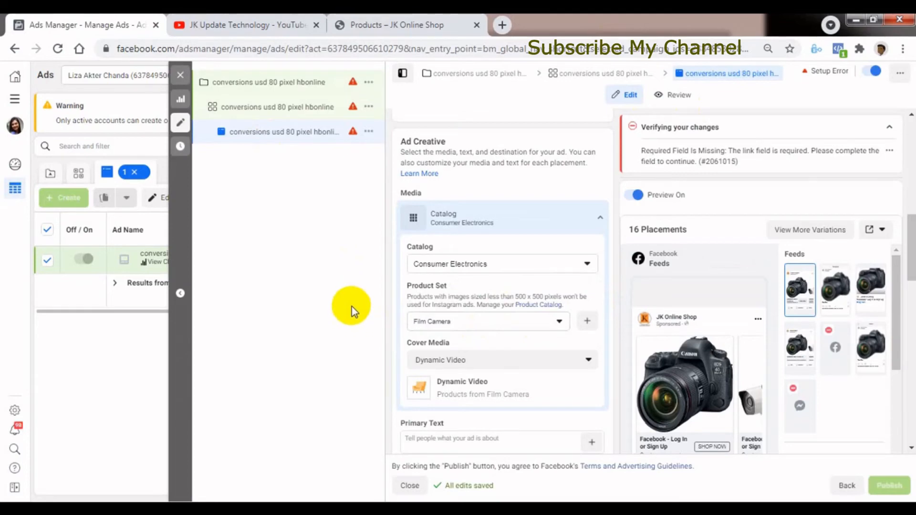
click(463, 326)
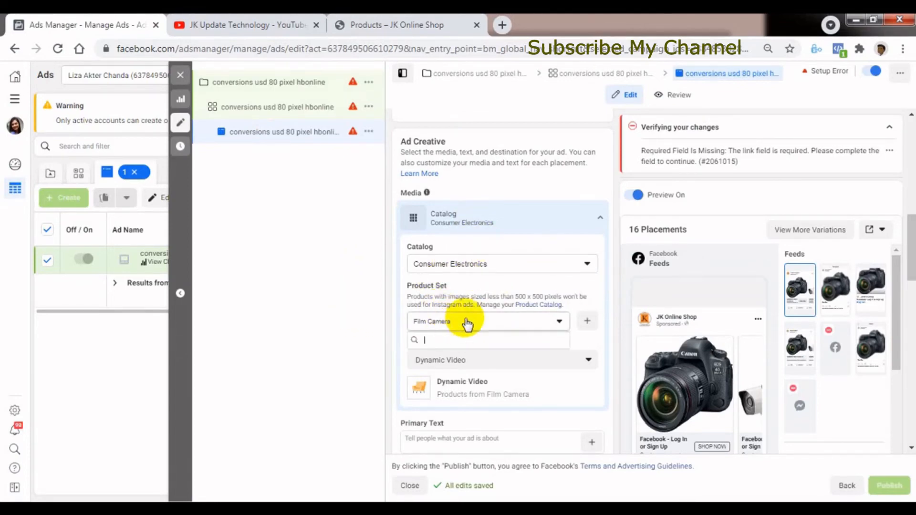
click(364, 348)
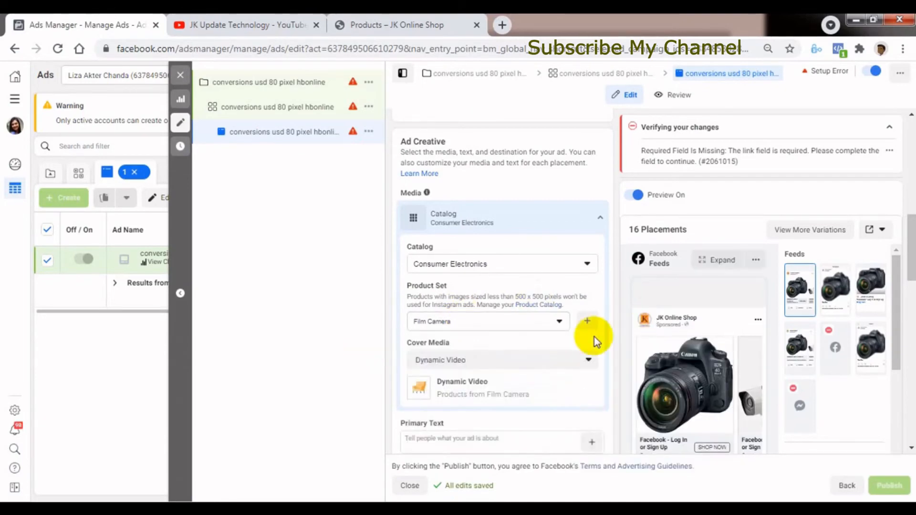
click(589, 322)
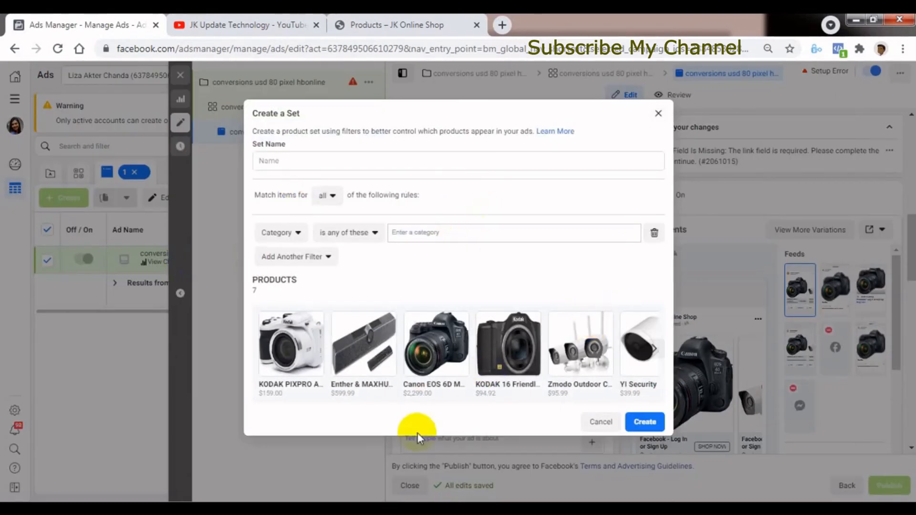
click(657, 114)
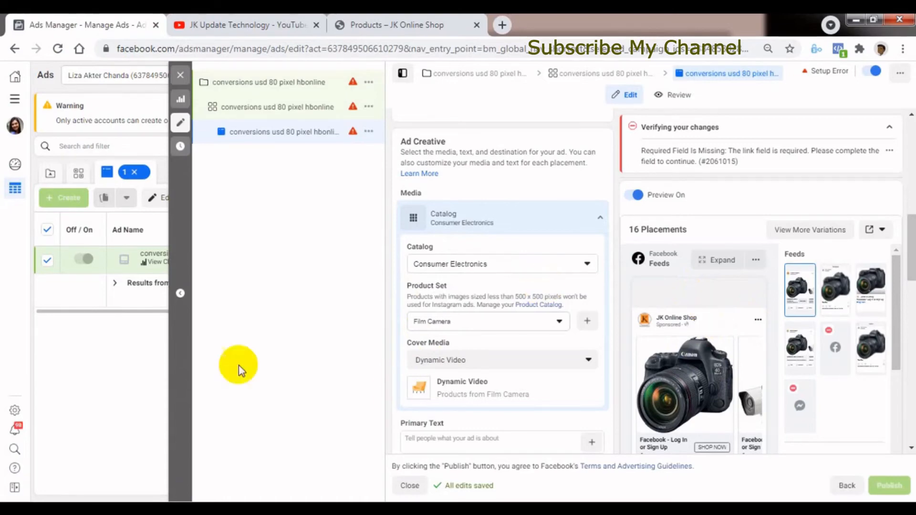
Enter "hjghj" as the ad's primary text.
drag(912, 269, 909, 300)
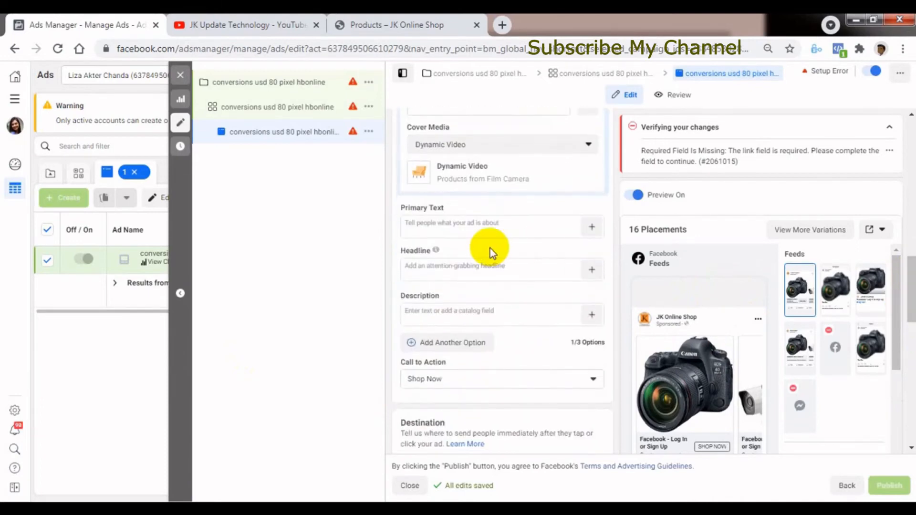
click(437, 226)
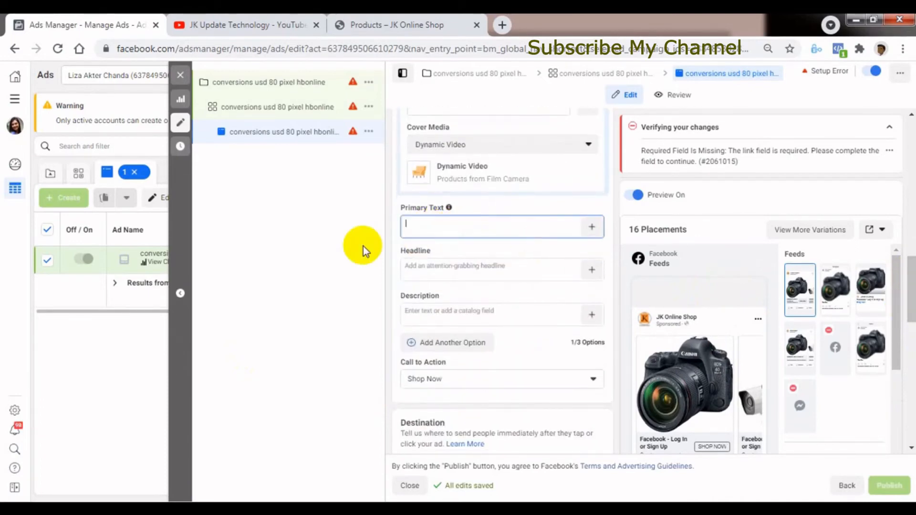
text(high)
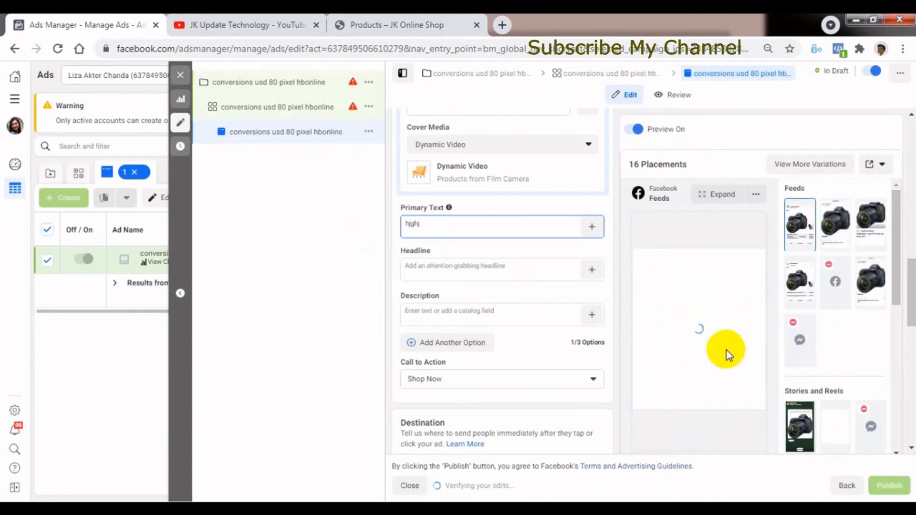
text(j)
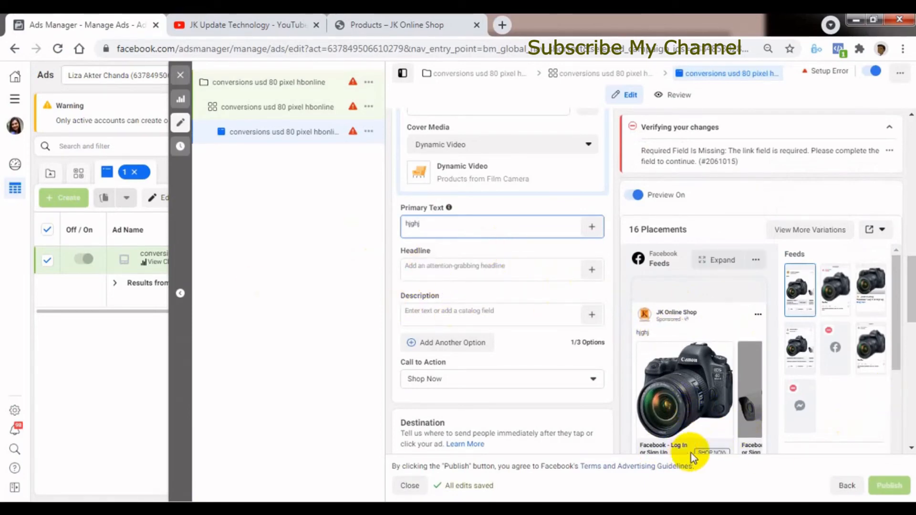
Review the ad's Call to Action choices and keep Shop Now.
scroll(912, 308, down, 3)
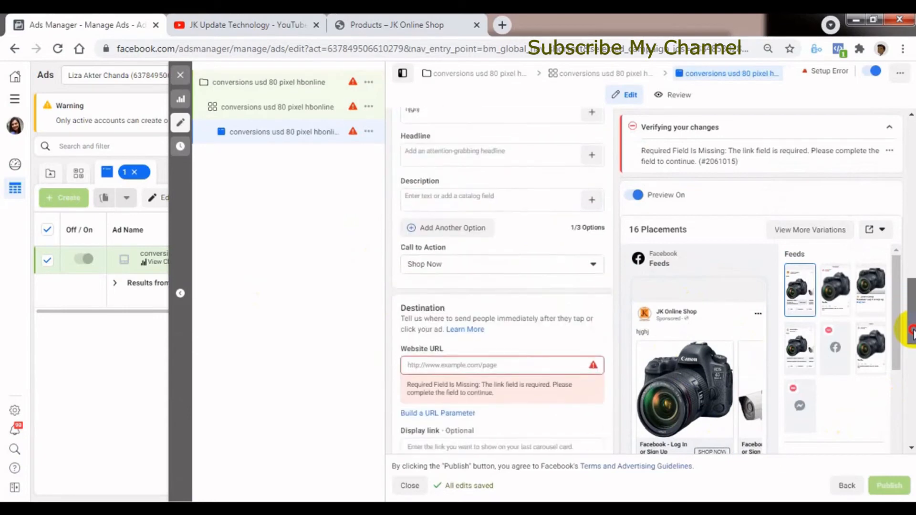
click(461, 258)
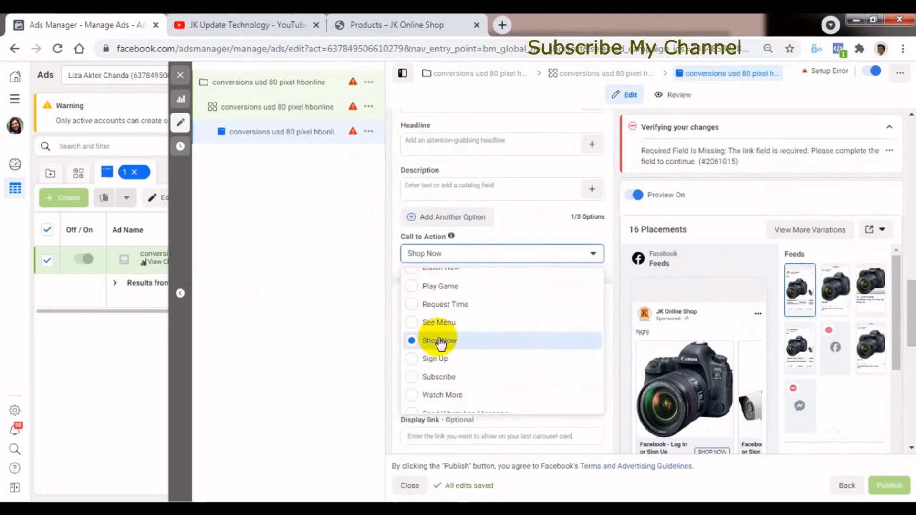
click(334, 308)
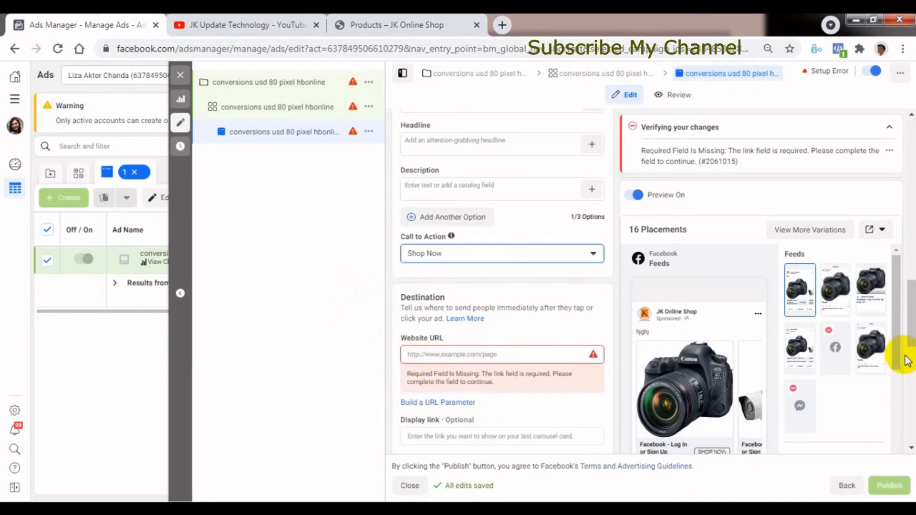
Examine the ad's Destination settings, including the website URL, display link, deep link to website and mobile app choices.
scroll(906, 343, down, 3)
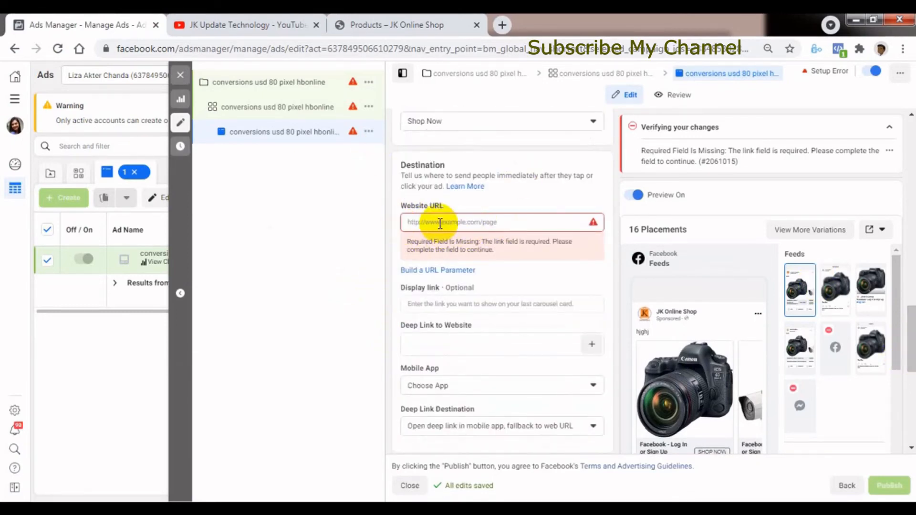
click(331, 296)
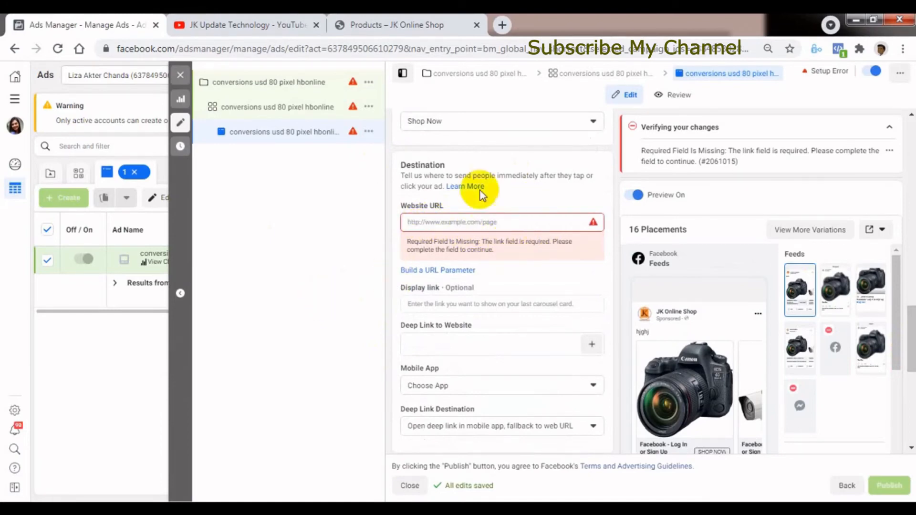
click(409, 305)
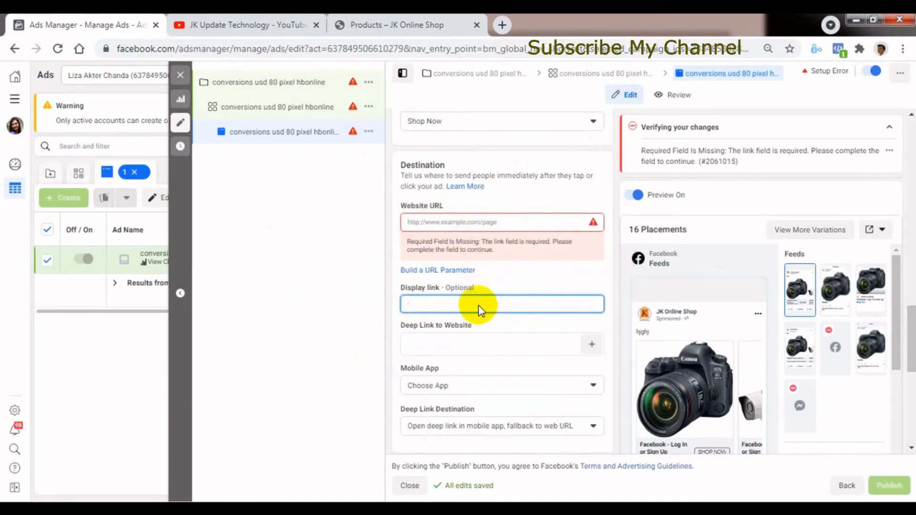
click(362, 357)
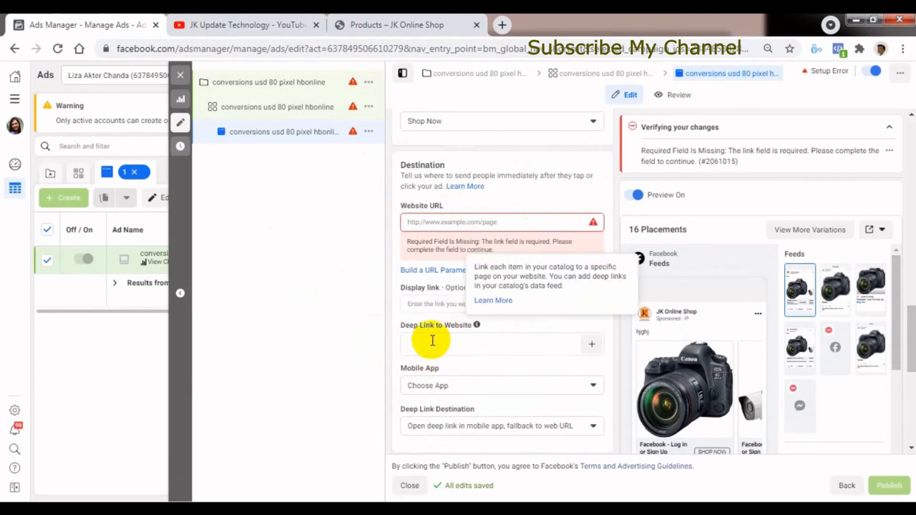
click(466, 389)
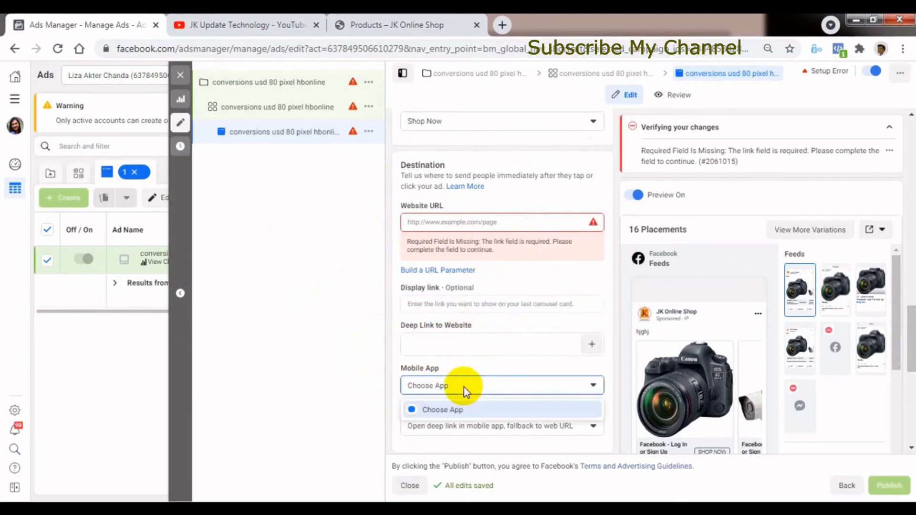
click(321, 386)
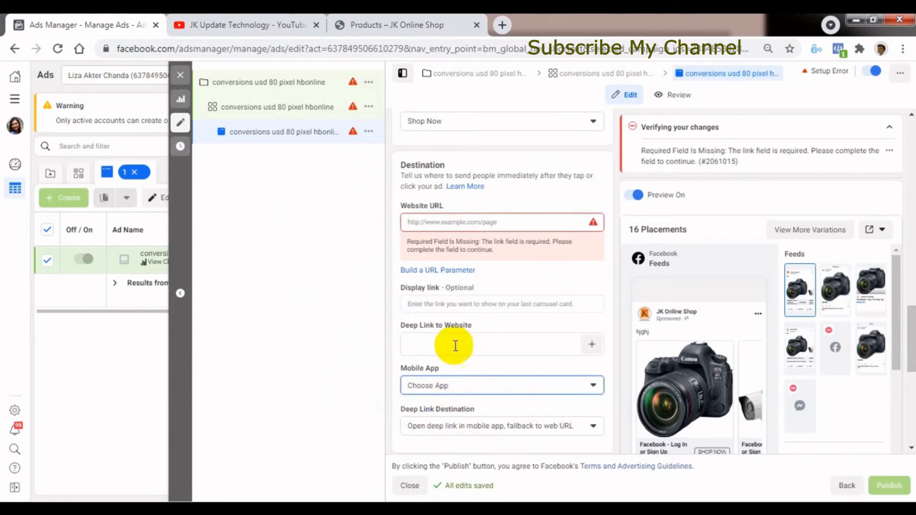
Review the Deep Link Destination choices, keep "Open deep link in mobile app, fallback to web URL", and examine the Tracking settings.
drag(909, 348, 909, 379)
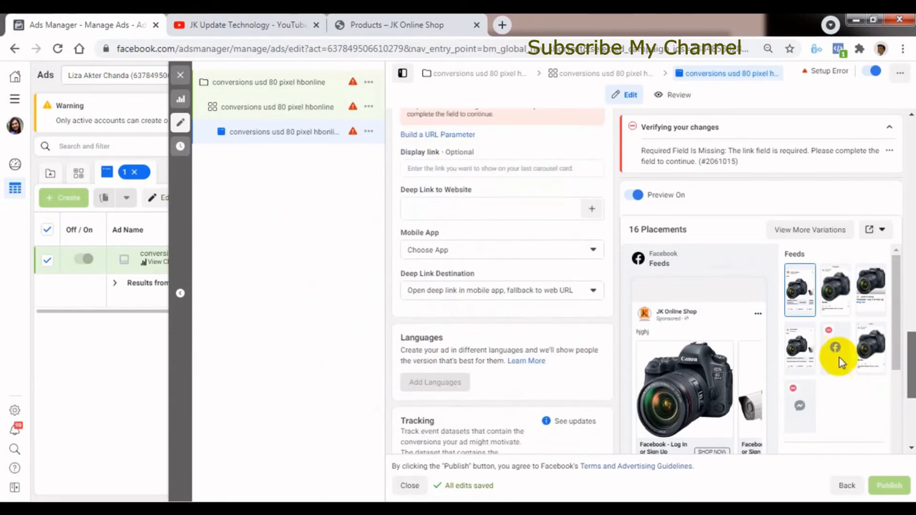
click(521, 292)
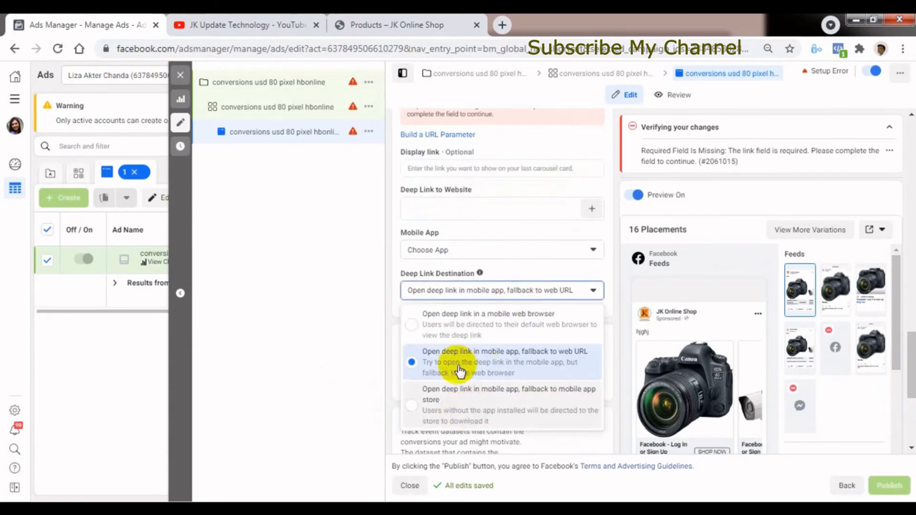
click(435, 353)
drag(911, 400, 907, 426)
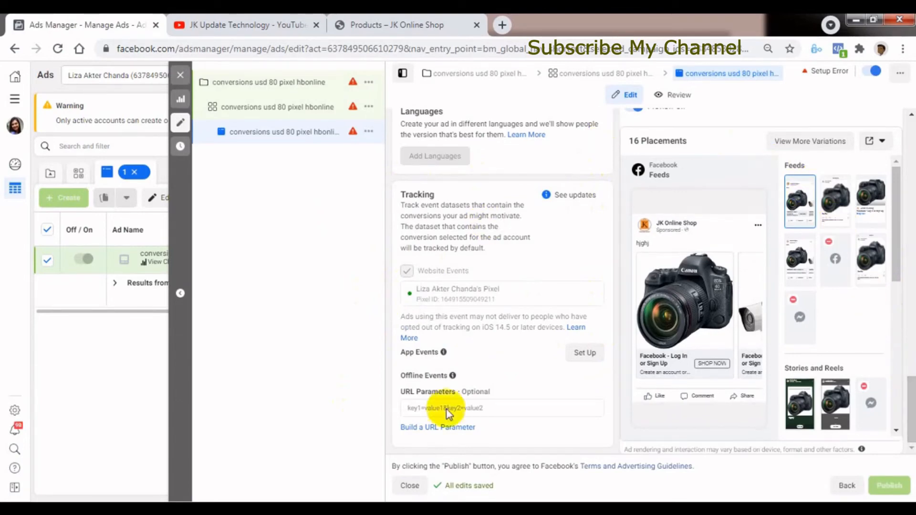
Turn off Dynamic Formats and Creative in the Ad Setup section.
drag(910, 416, 898, 184)
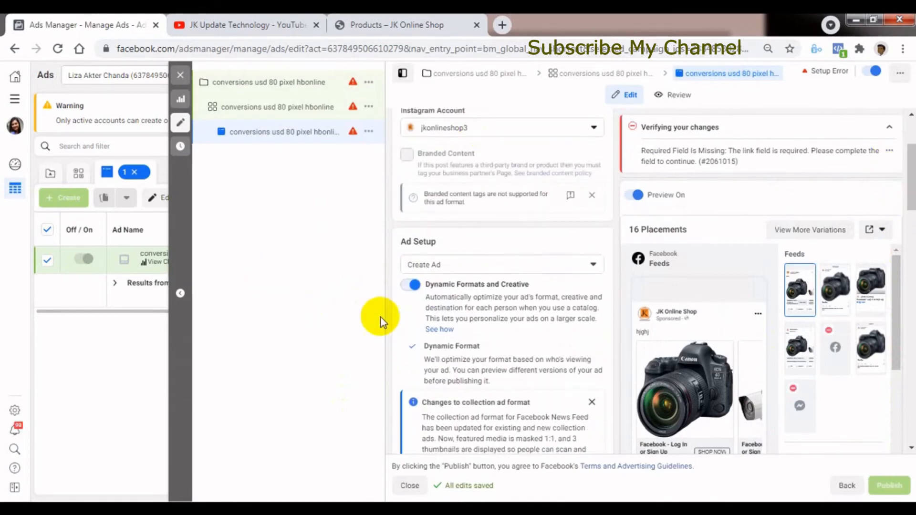
drag(912, 190, 875, 175)
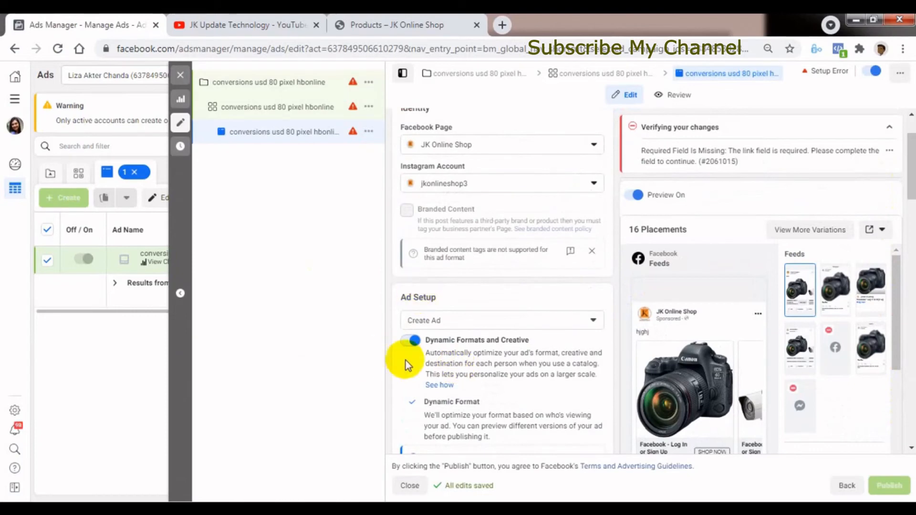
click(411, 341)
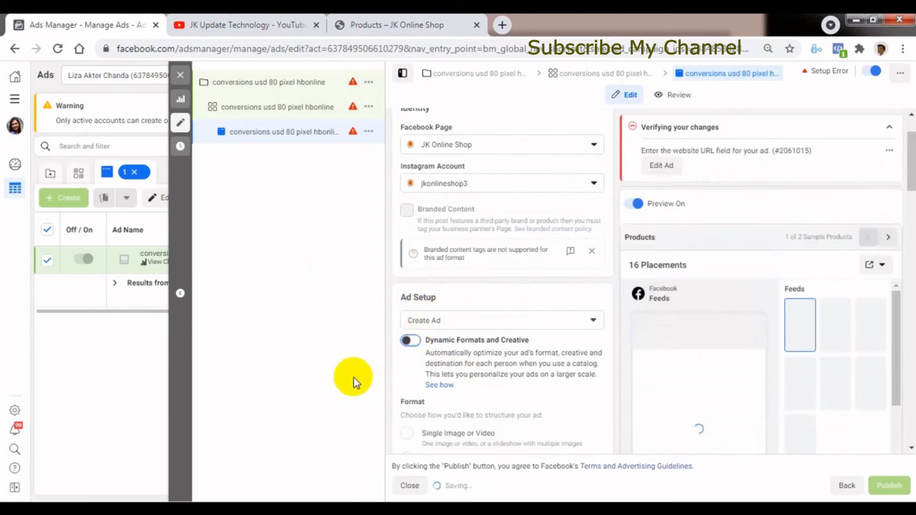
Review the ad format choices and set the format to Single Image or Video.
drag(912, 178, 910, 195)
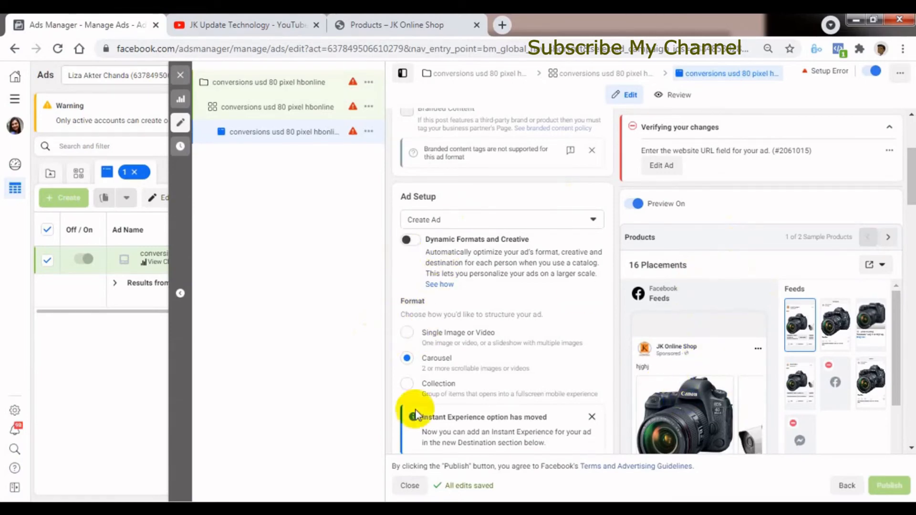
scroll(907, 199, down, 2)
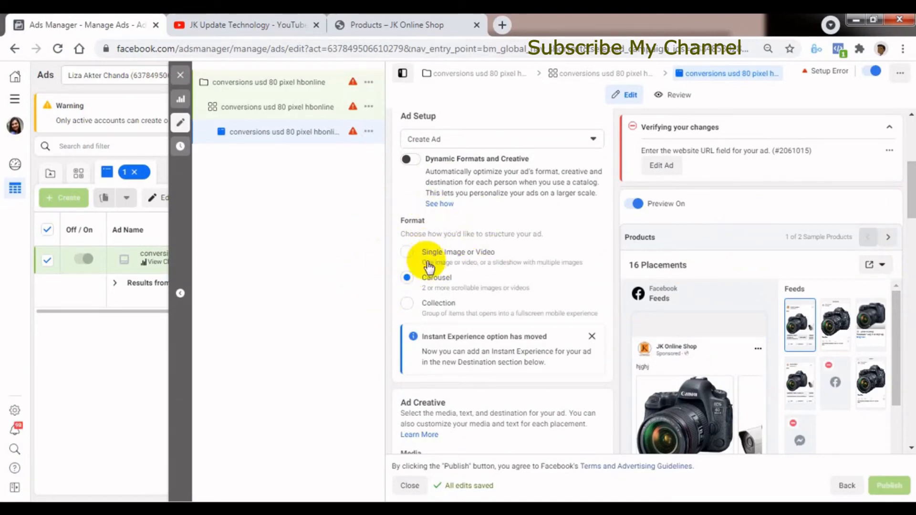
click(406, 253)
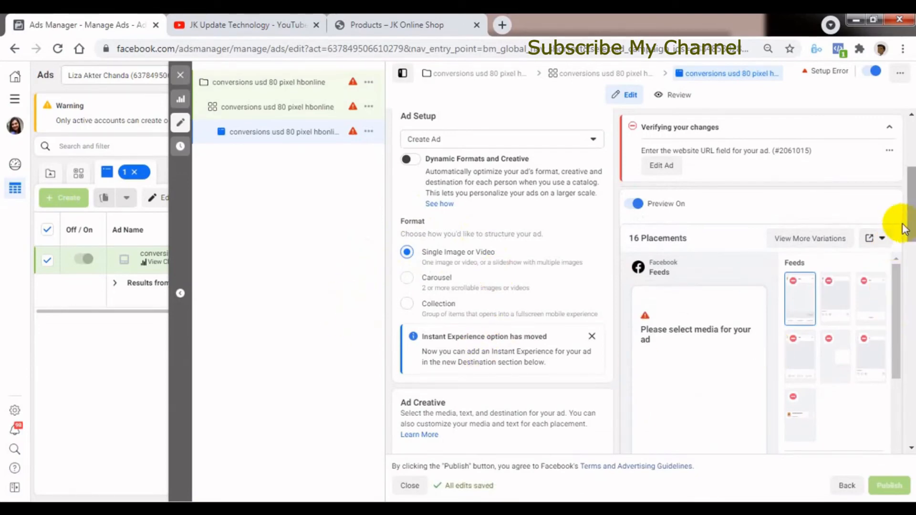
Start adding an image to the ad creative, browse the account images, and check the upload option without choosing a file.
scroll(909, 248, down, 2)
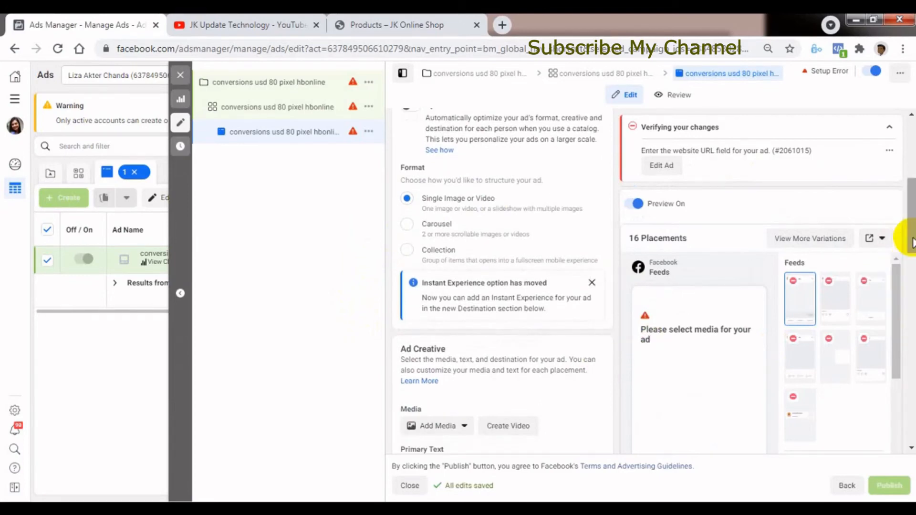
scroll(907, 243, down, 1)
scroll(909, 250, down, 1)
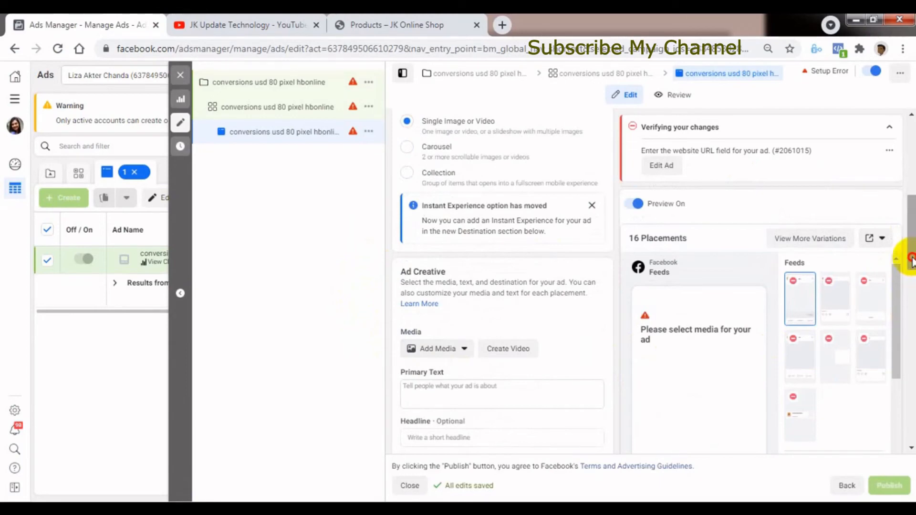
scroll(909, 260, down, 2)
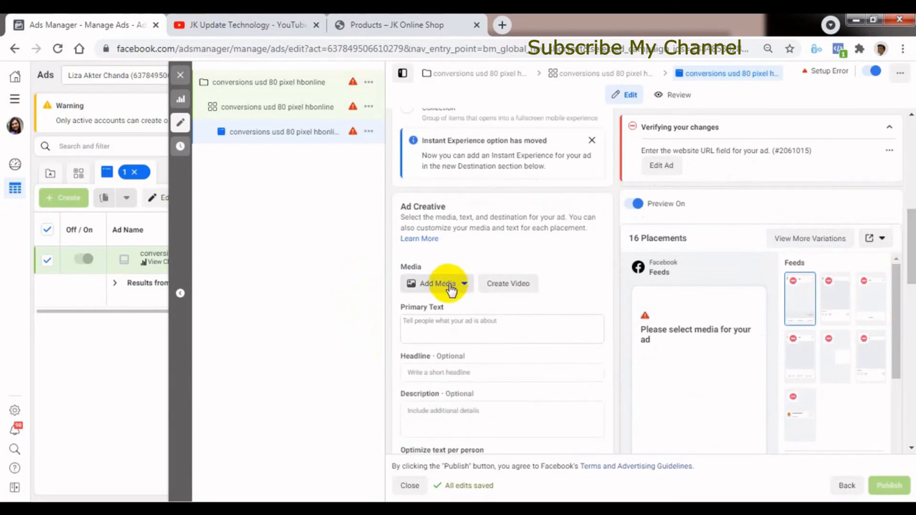
click(451, 286)
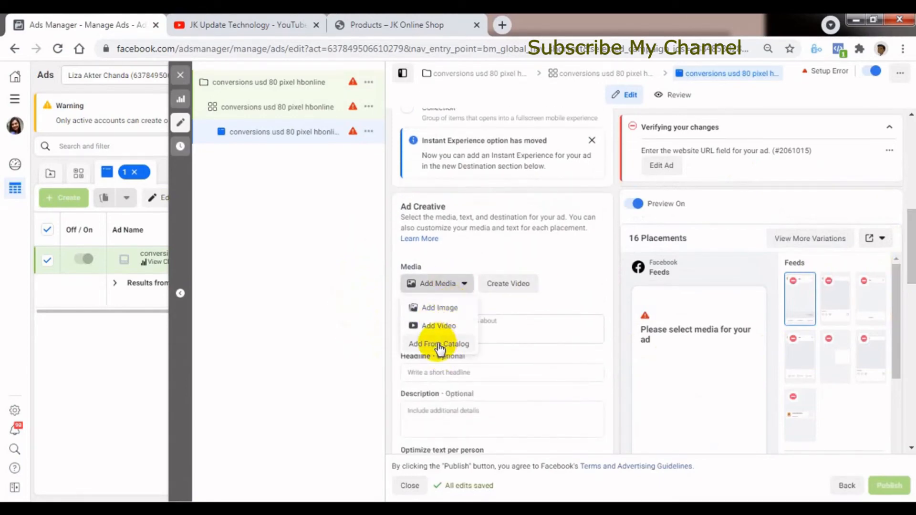
click(442, 309)
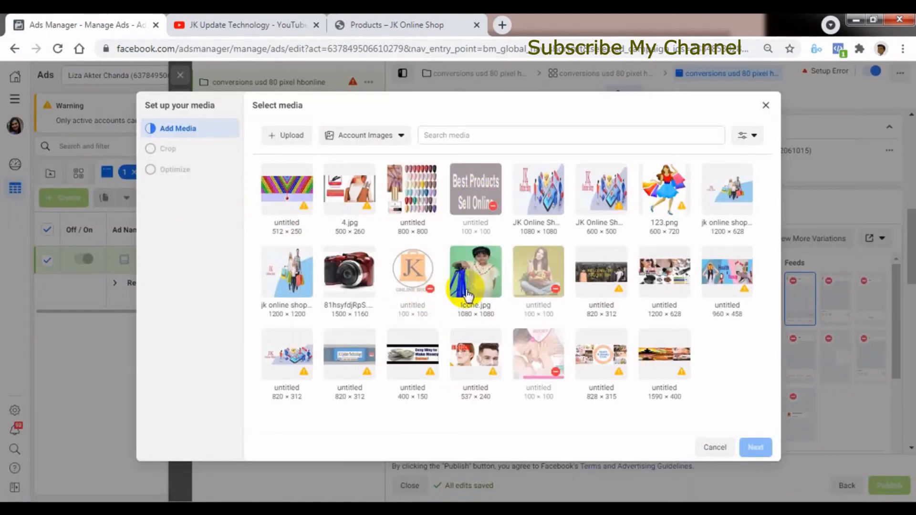
click(295, 136)
click(873, 474)
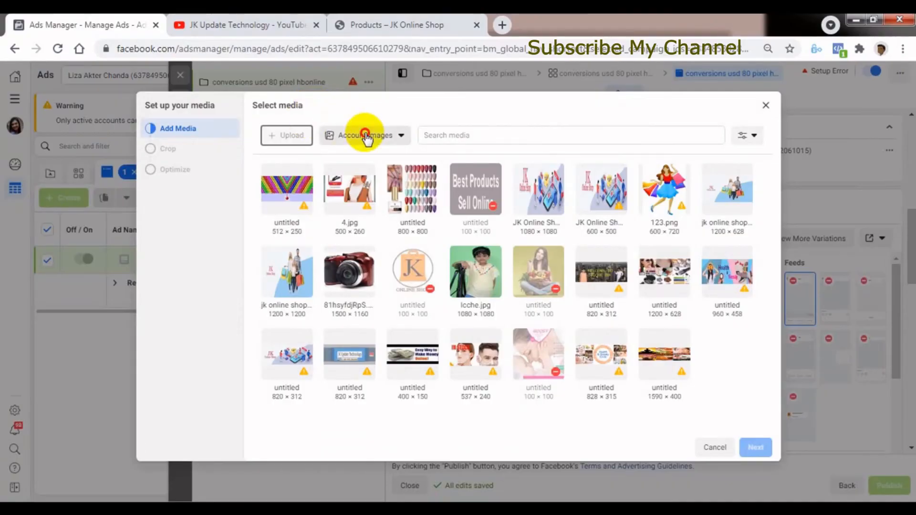
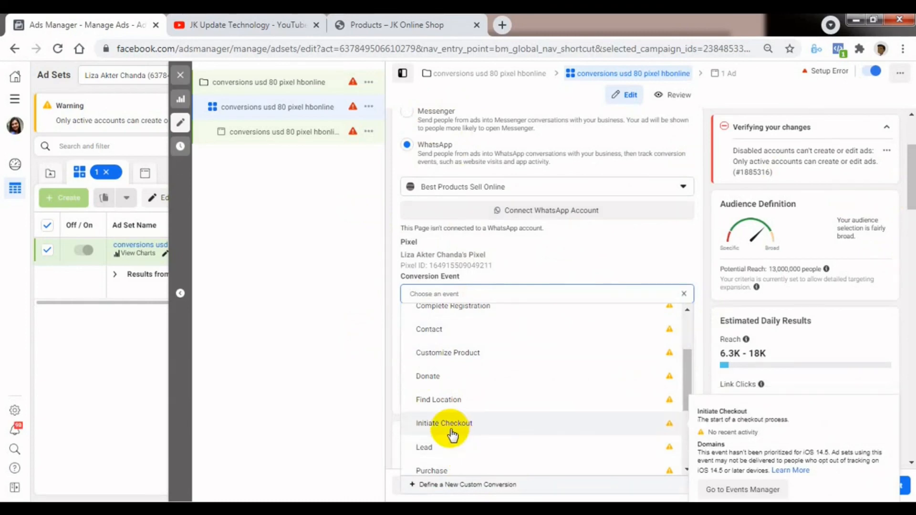
Set the ad set's conversion event to Initiate Checkout and check the conversion tracking methods without choosing one.
click(473, 425)
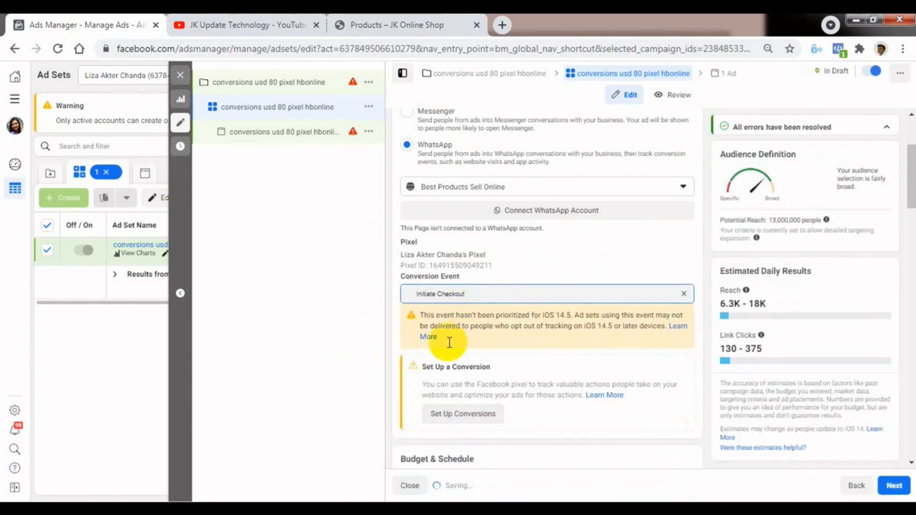
click(466, 415)
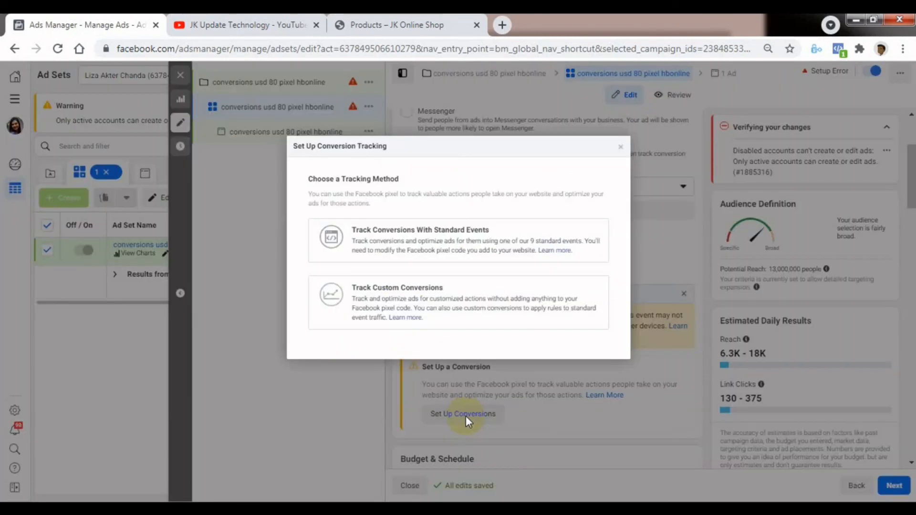
click(622, 149)
Go from the ad set's delivery settings to the ad level and examine its text, call to action and Tracking settings.
drag(910, 191, 902, 437)
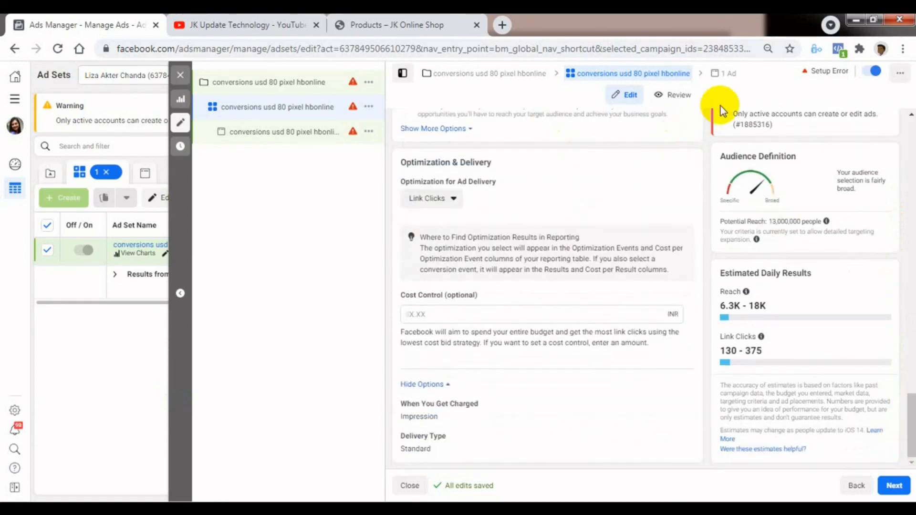
click(723, 74)
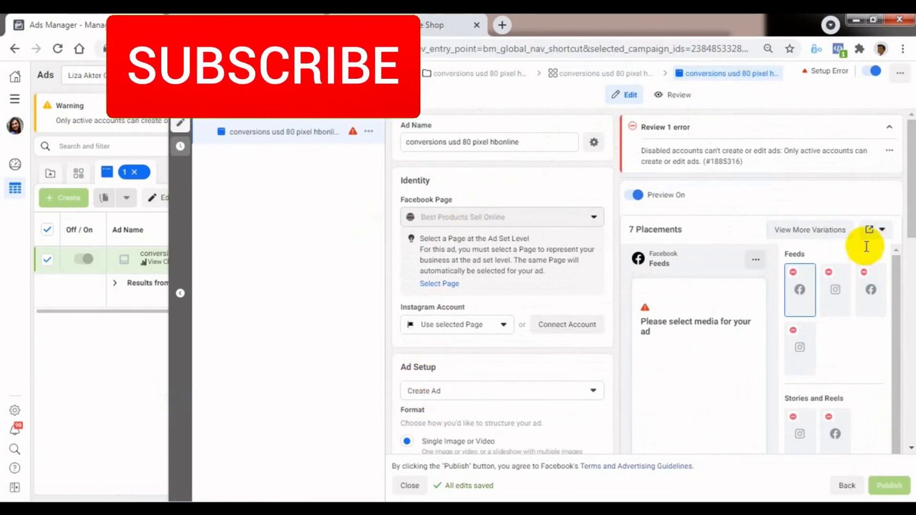
drag(903, 231, 894, 382)
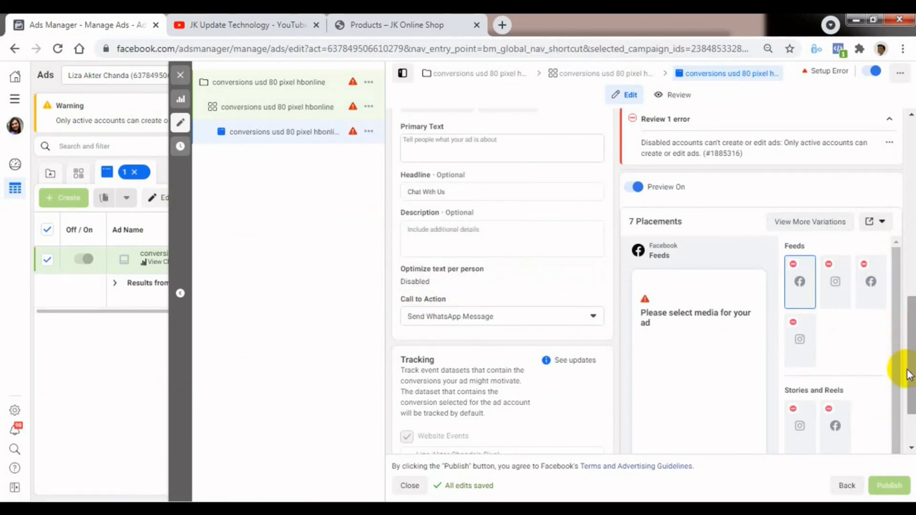
drag(912, 377, 904, 388)
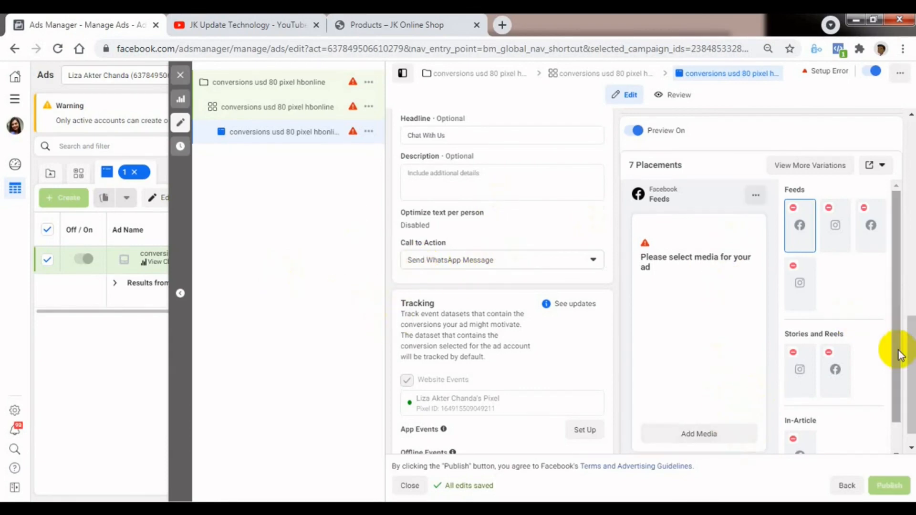
scroll(911, 382, down, 1)
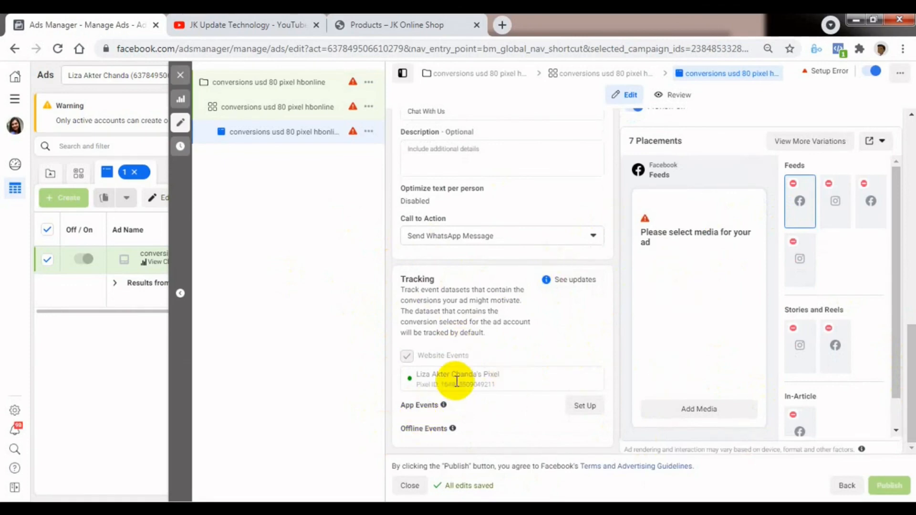
mouse_move(444, 405)
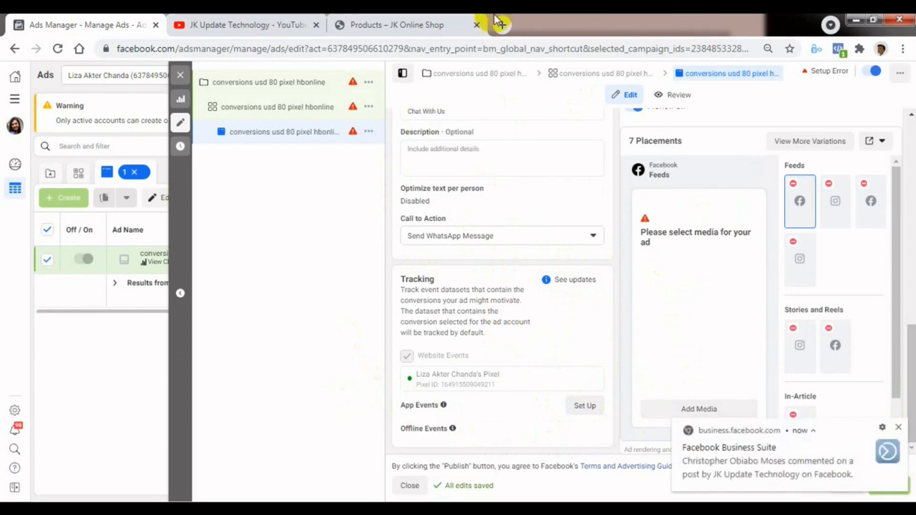
click(899, 428)
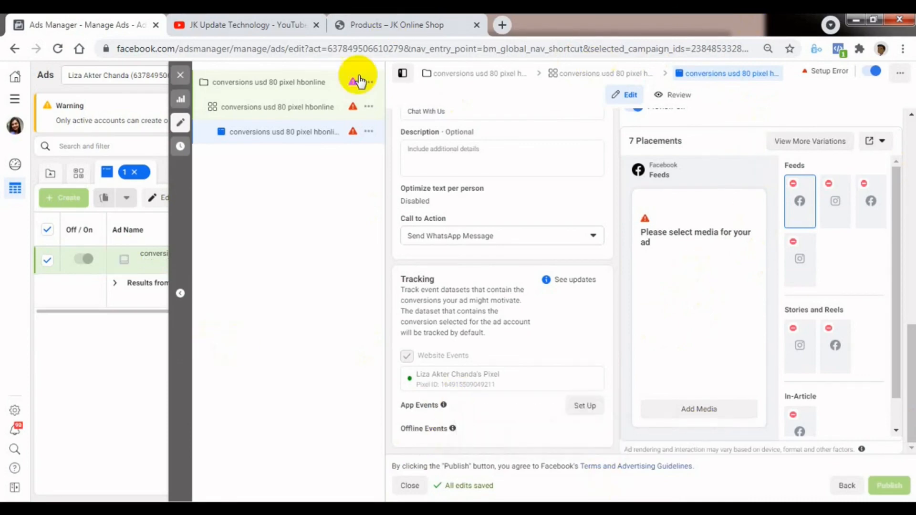
Revisit the ad set's conversion settings, return to the ad, and review its format, media and text fields.
click(601, 75)
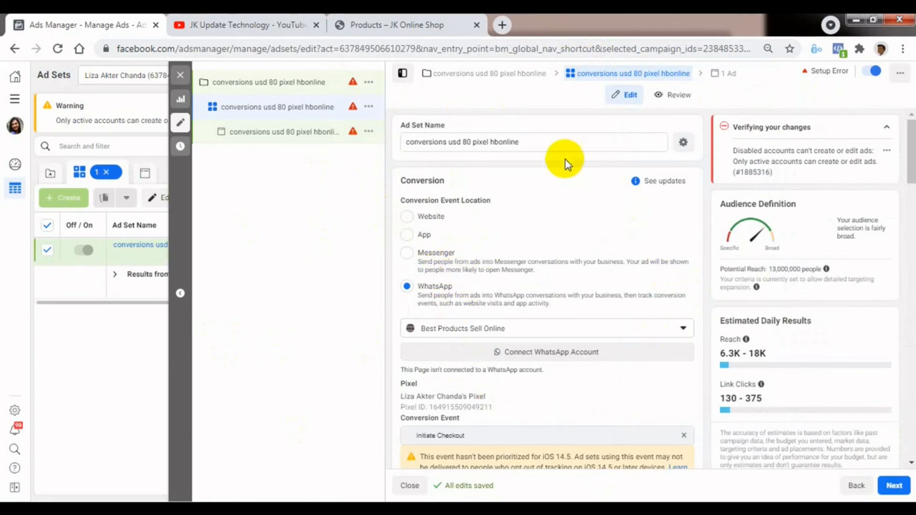
click(721, 75)
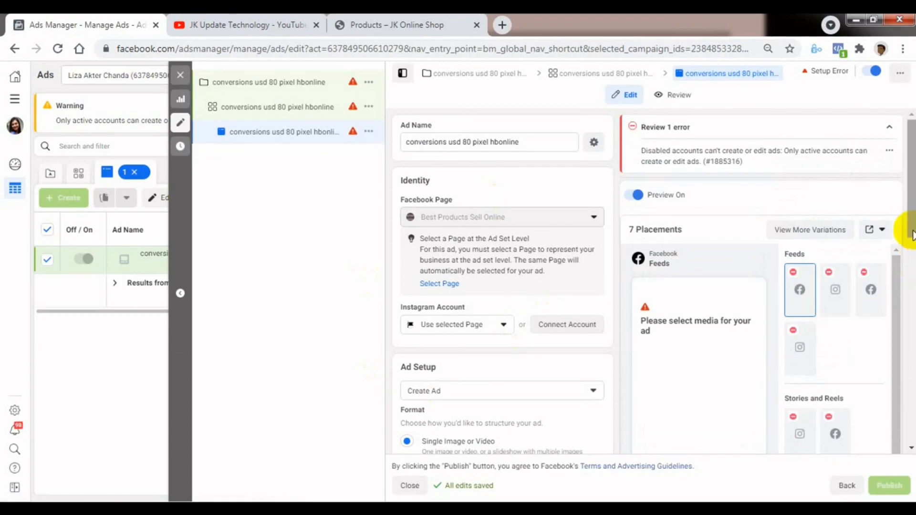
drag(912, 228, 910, 283)
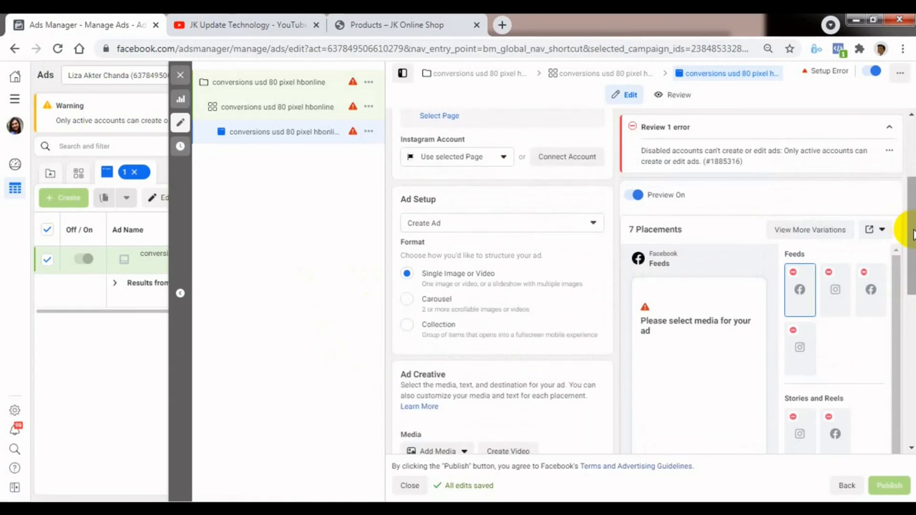
drag(913, 234, 912, 189)
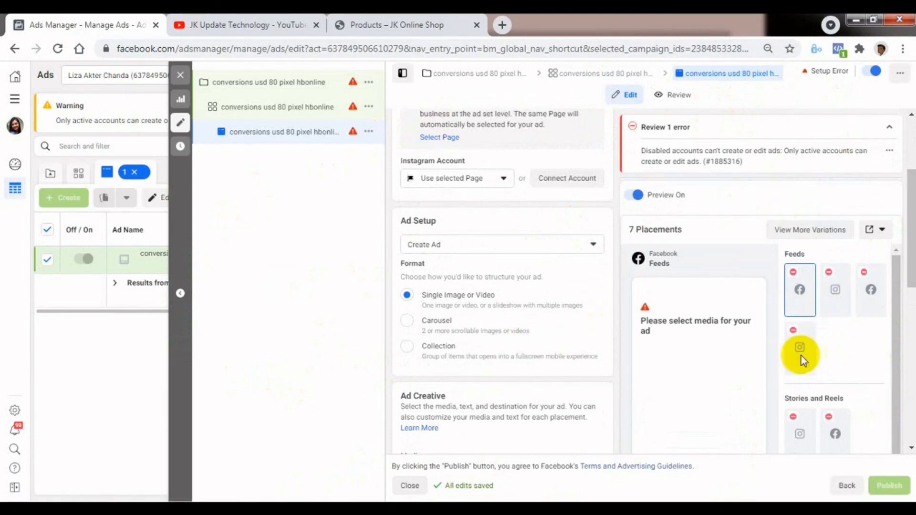
drag(914, 272, 905, 382)
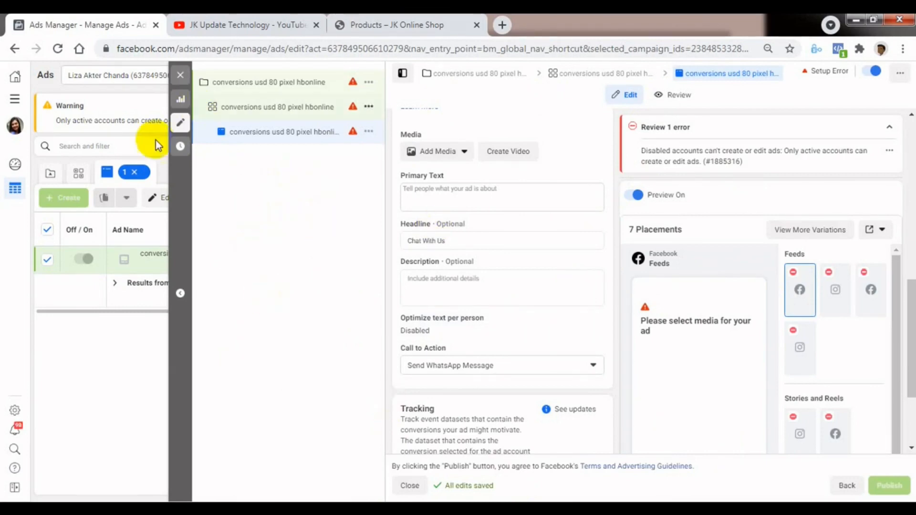
Close the ad editor and examine the draft ad's delivery status and performance columns in the Ads table.
click(180, 75)
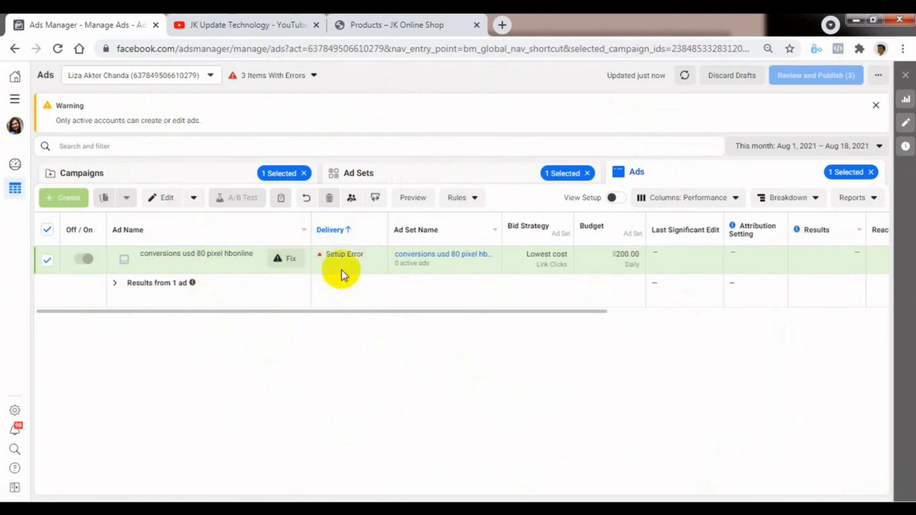
mouse_move(343, 260)
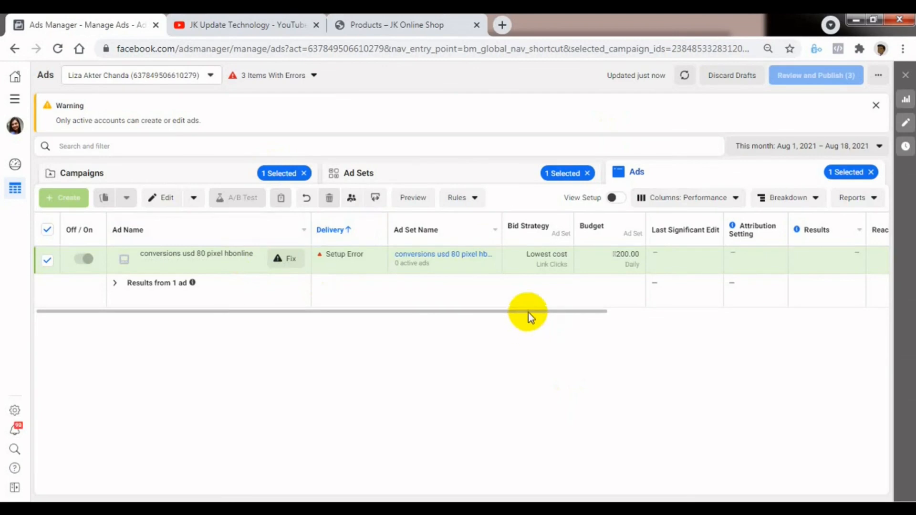
drag(538, 310, 597, 311)
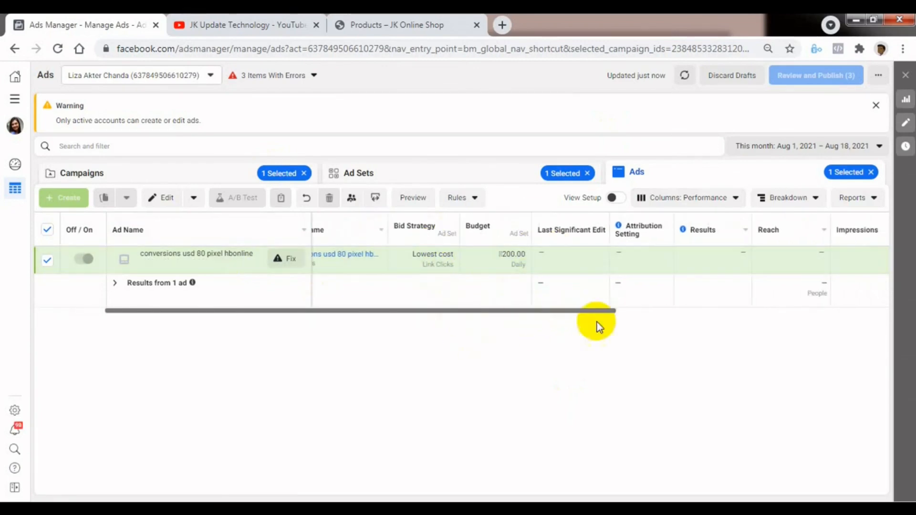
drag(603, 309, 879, 308)
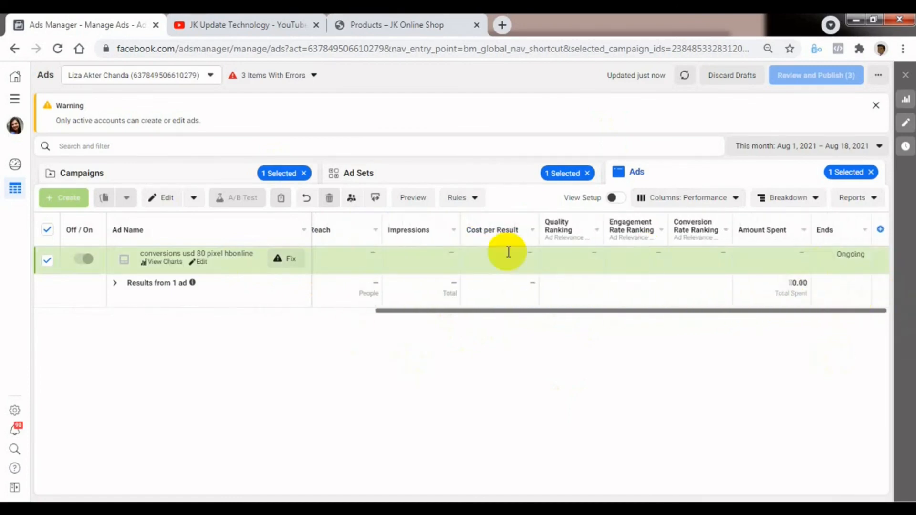
drag(681, 311, 789, 311)
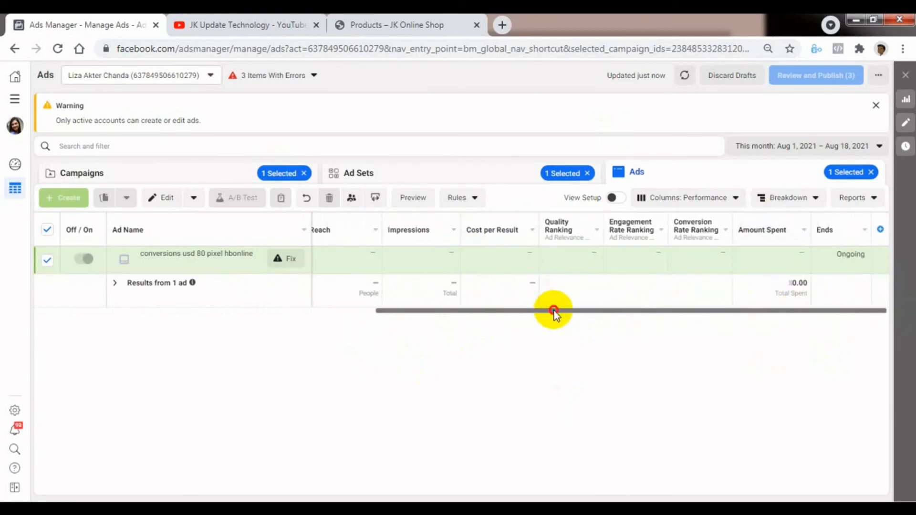
drag(553, 311, 353, 353)
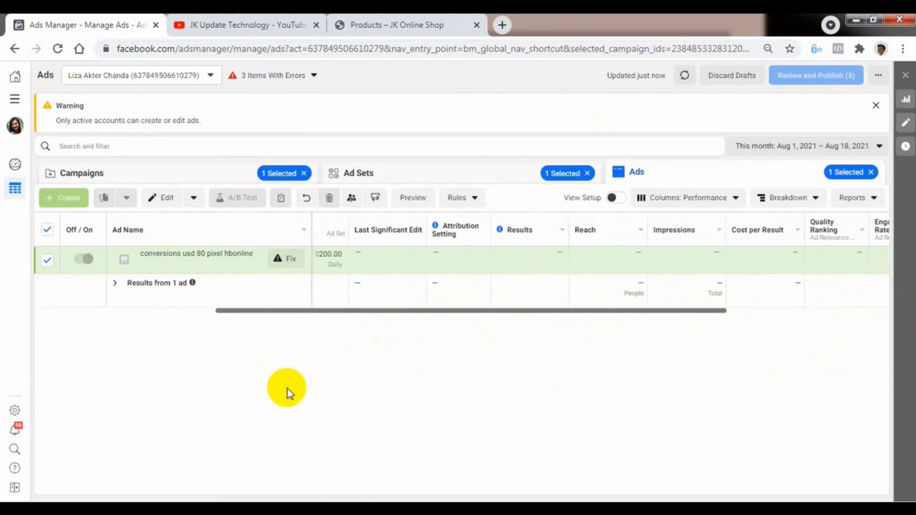